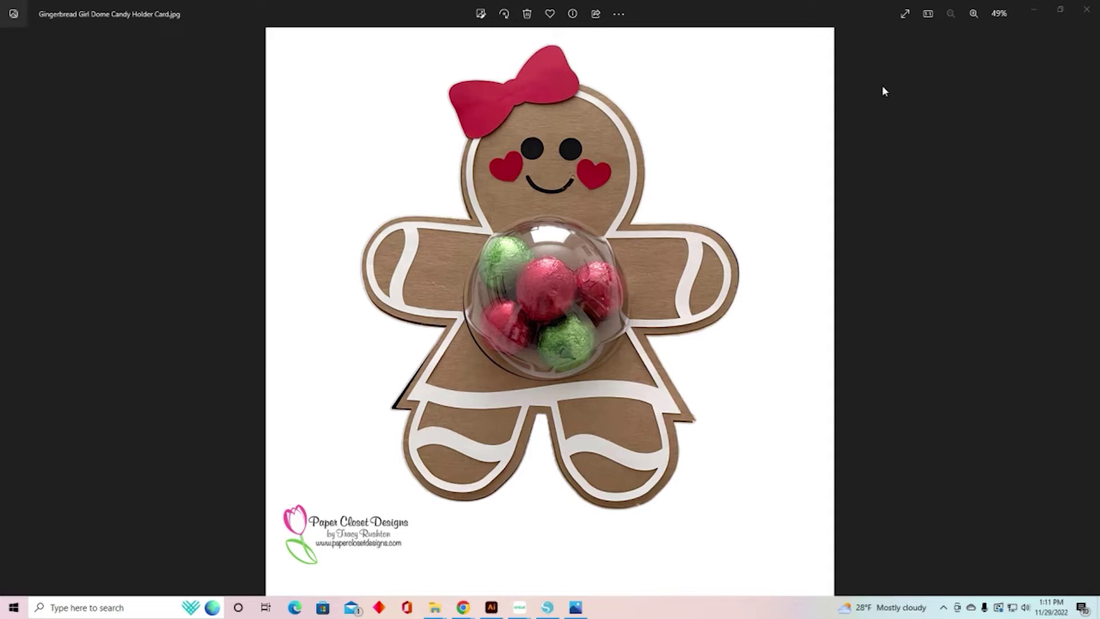
Step: Switch from the photo viewer to the gingerbread girl candy holder design in Silhouette Studio
left_click(1033, 12)
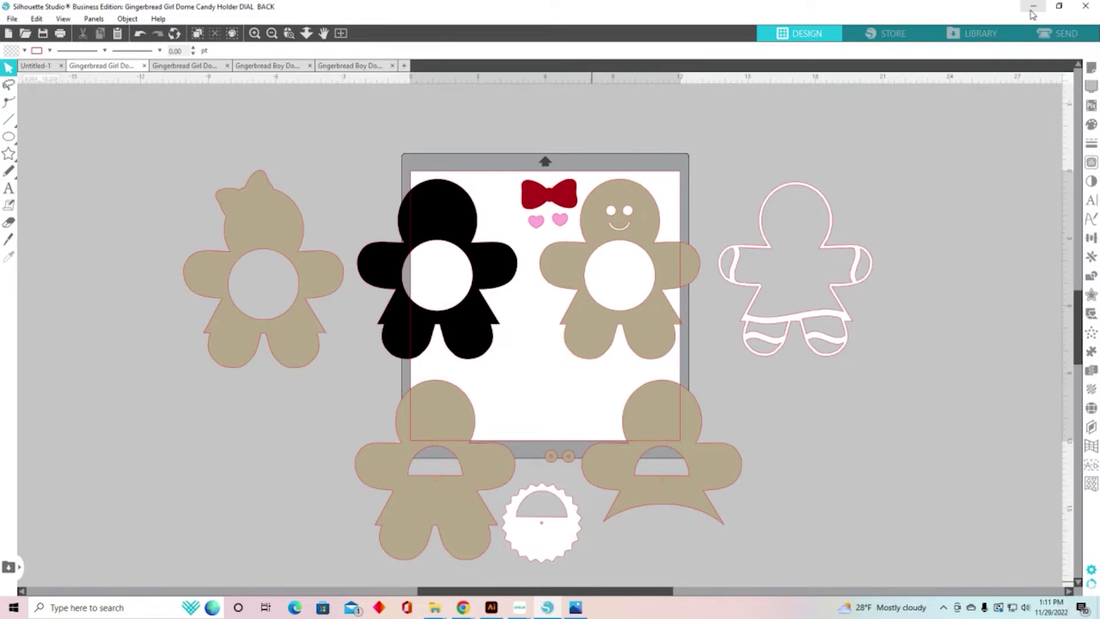
Step: Try ungrouping the entire gingerbread girl design, and undo the ungrouping
key("ctrl+a")
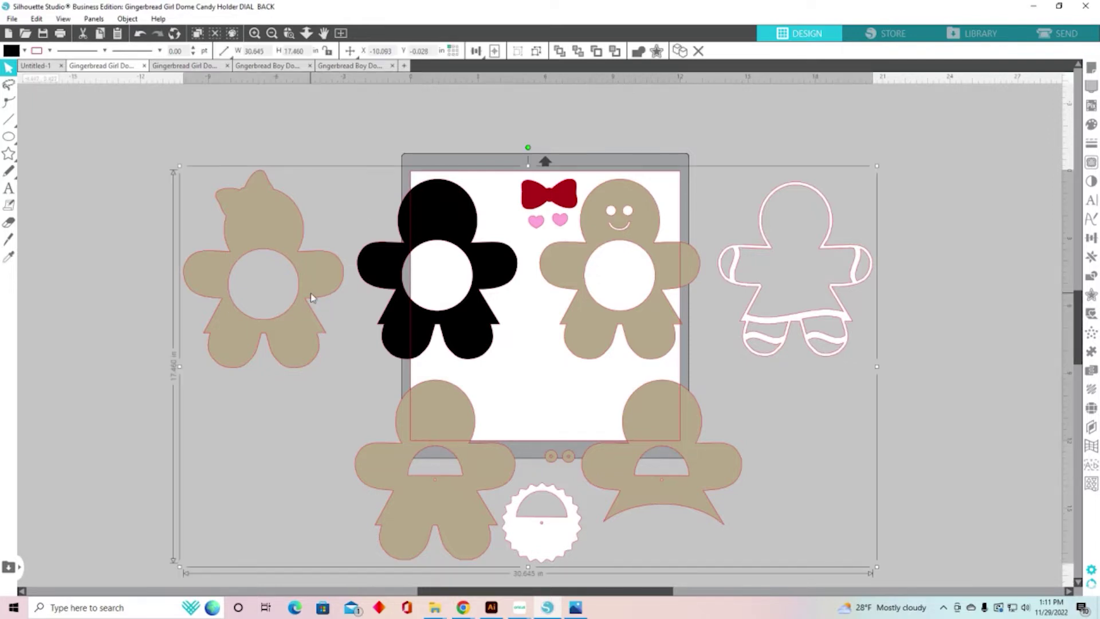
right_click(311, 296)
left_click(300, 464)
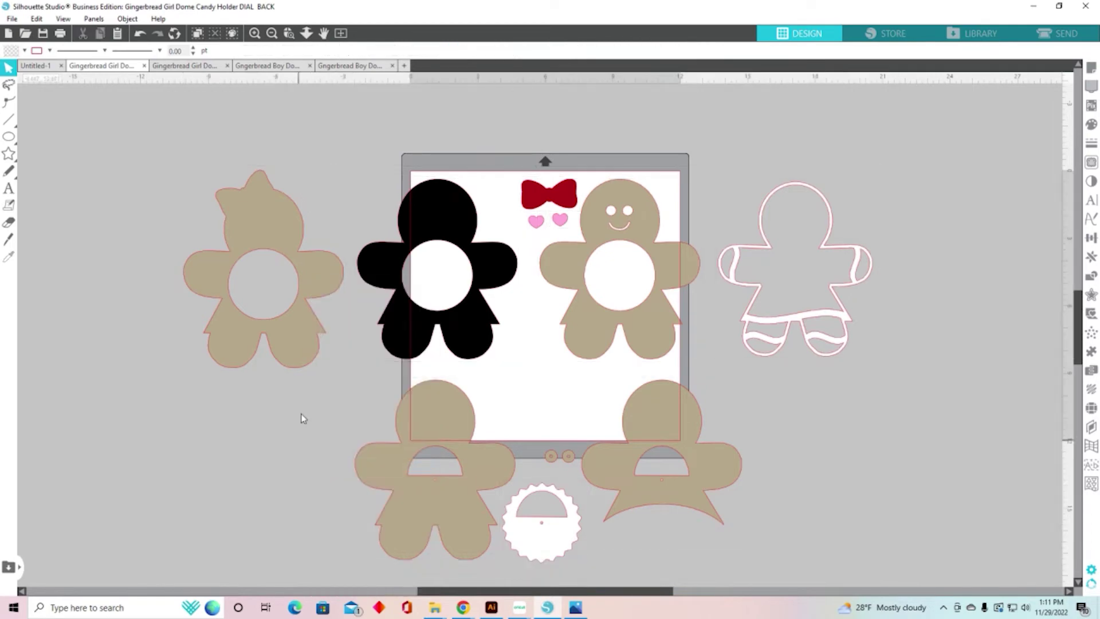
left_click(299, 345)
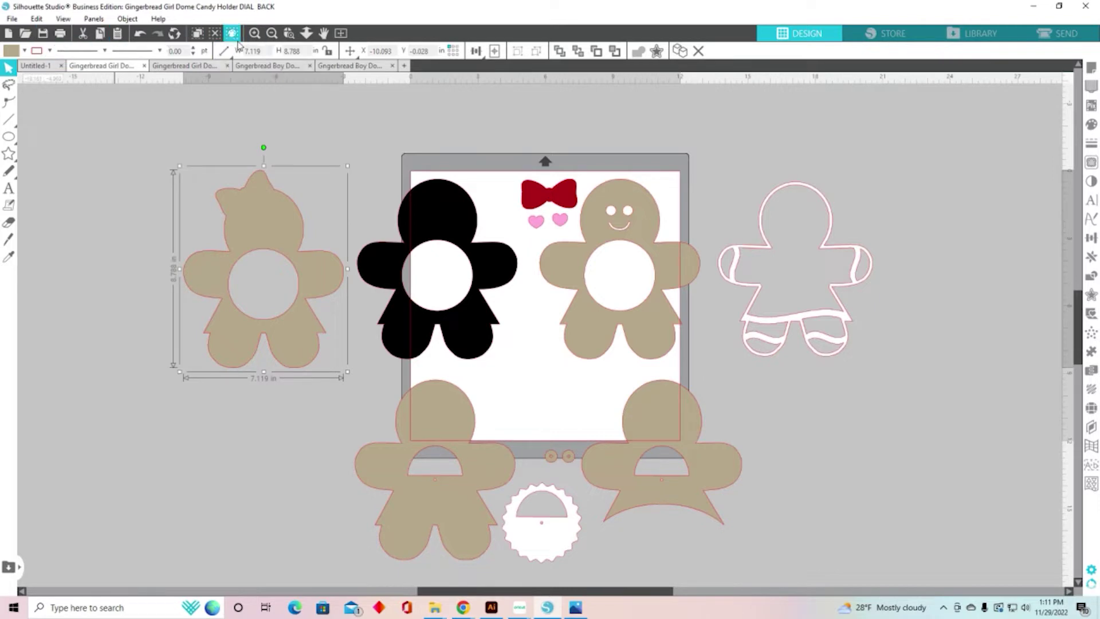
left_click(149, 40)
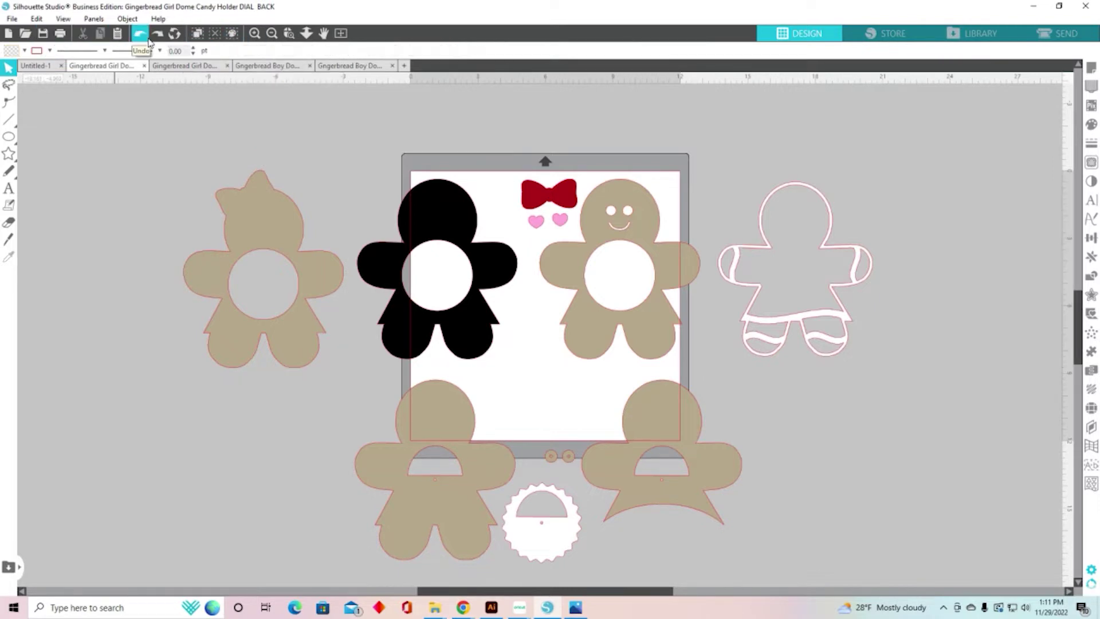
left_click(149, 40)
left_click(148, 40)
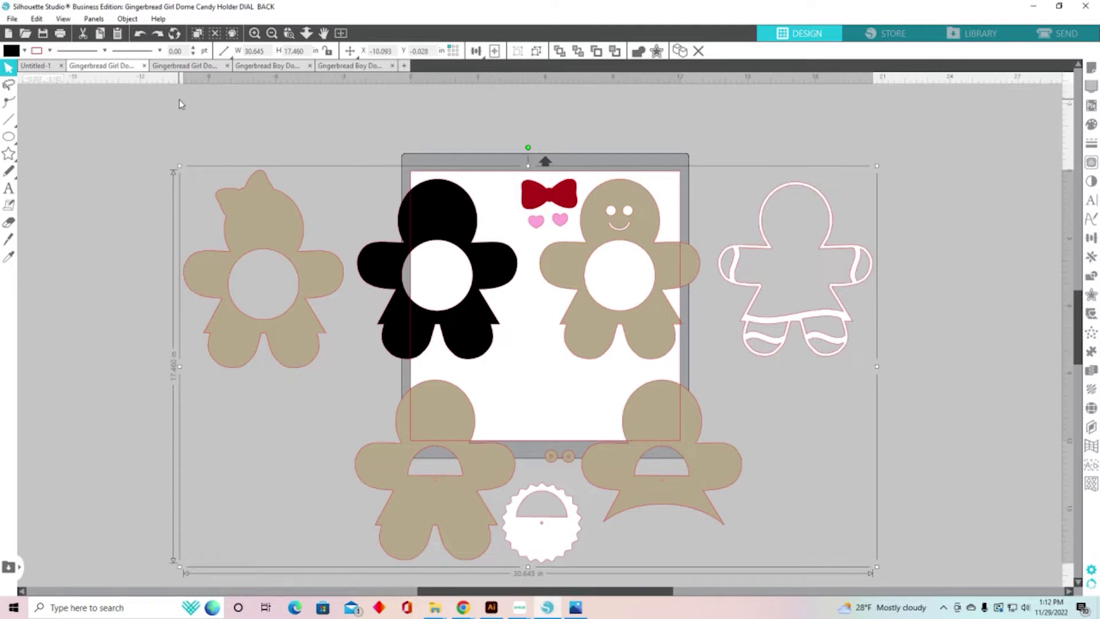
Step: Draw a circle about 2.41 in across below the bow-headed gingerbread piece and fill it with orange-yellow
mouse_move(10, 138)
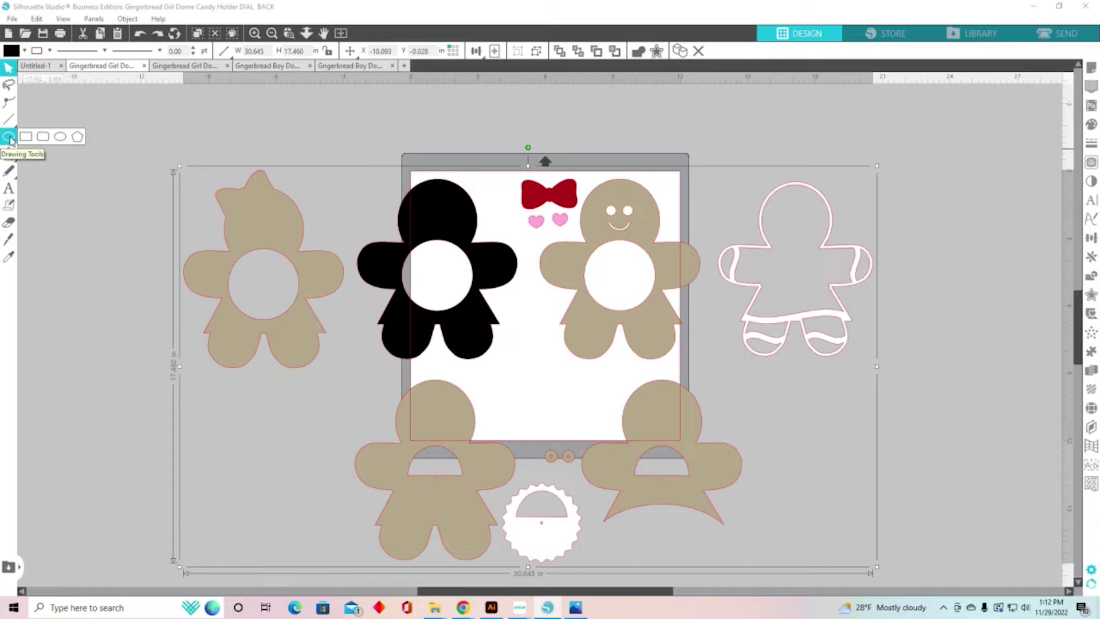
left_click(60, 137)
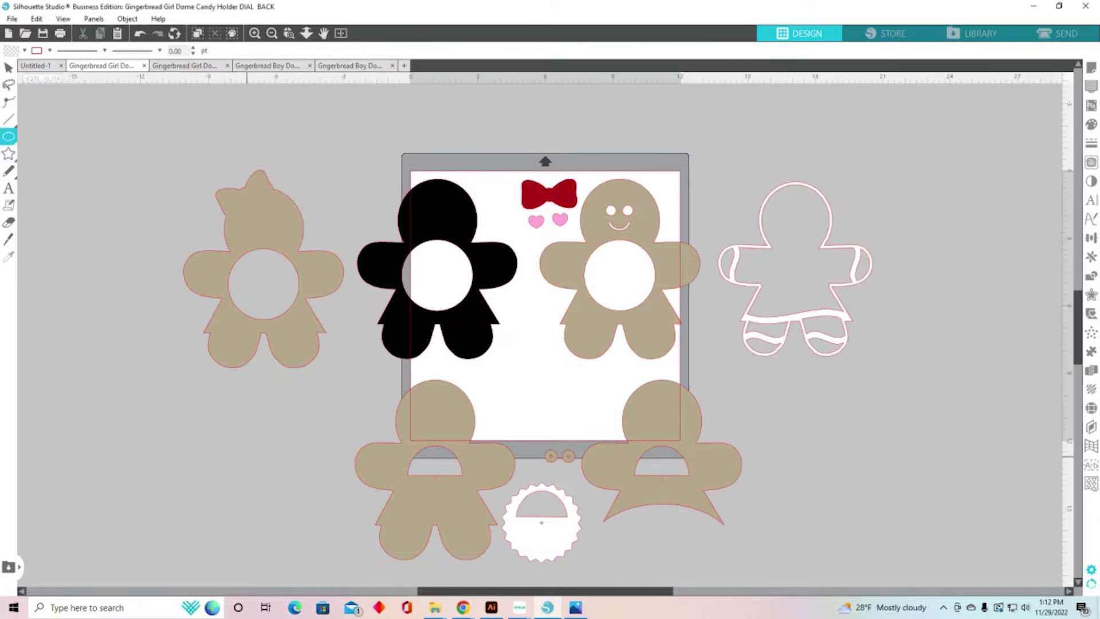
left_click_drag(246, 455, 305, 515)
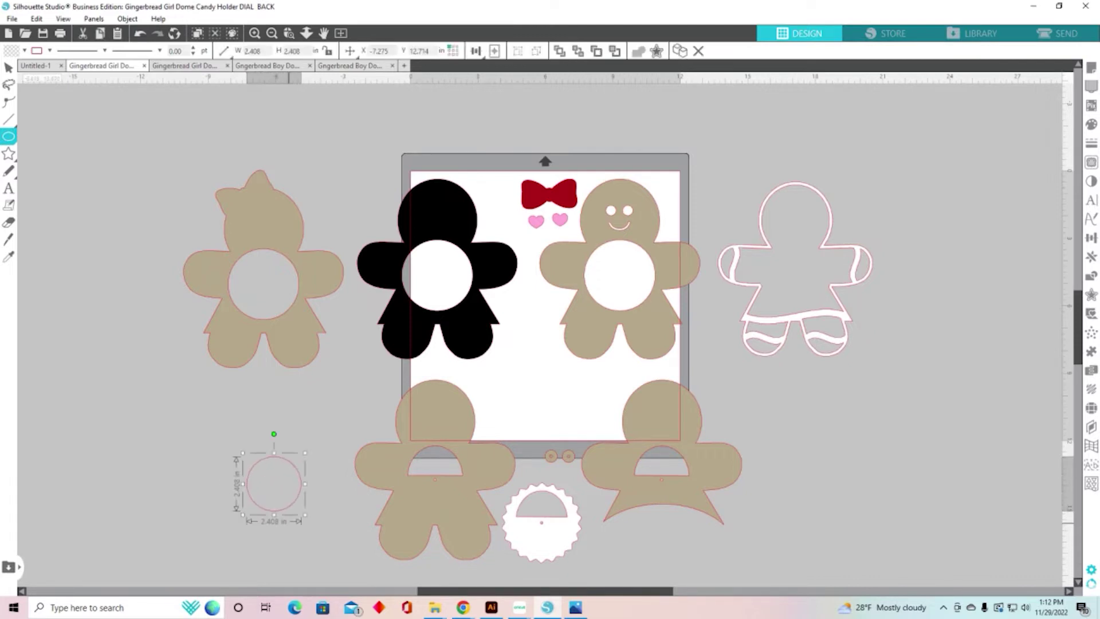
key("v")
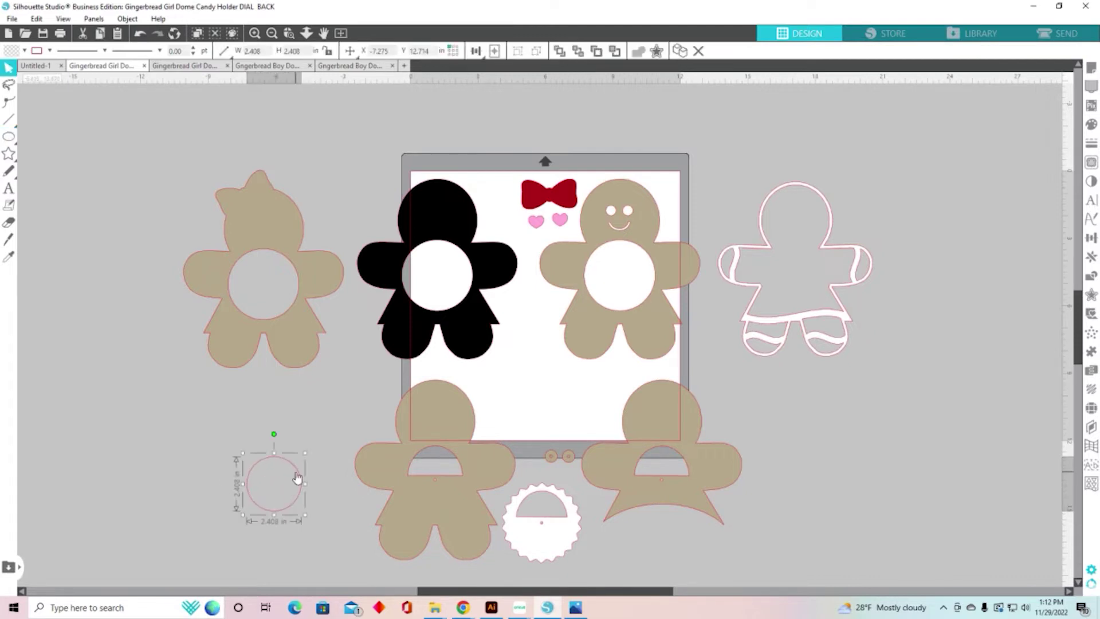
left_click(23, 51)
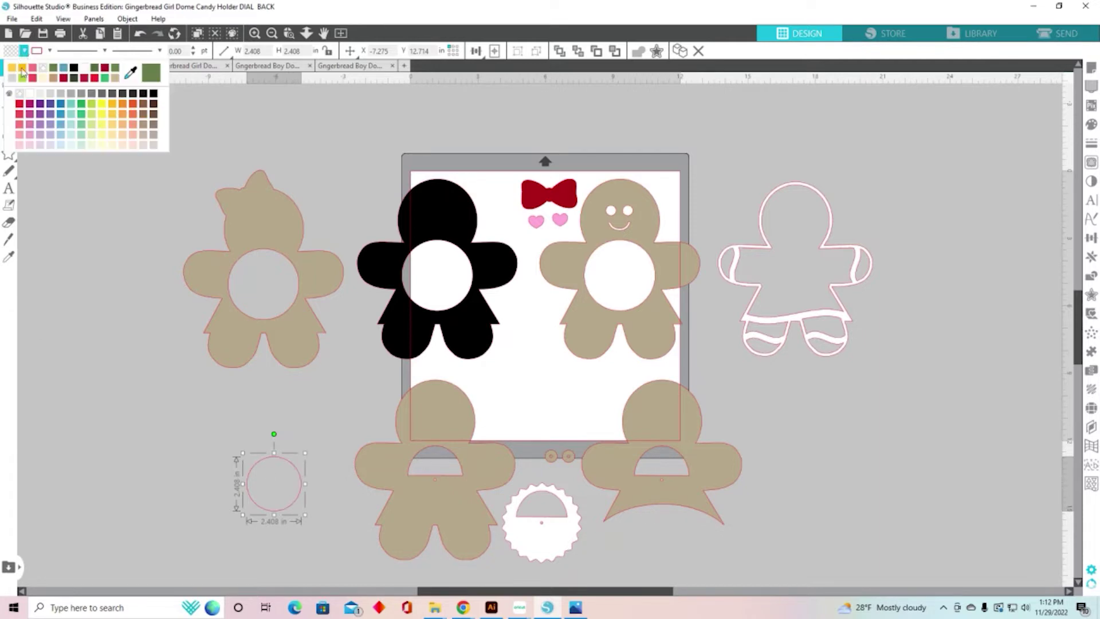
left_click(22, 68)
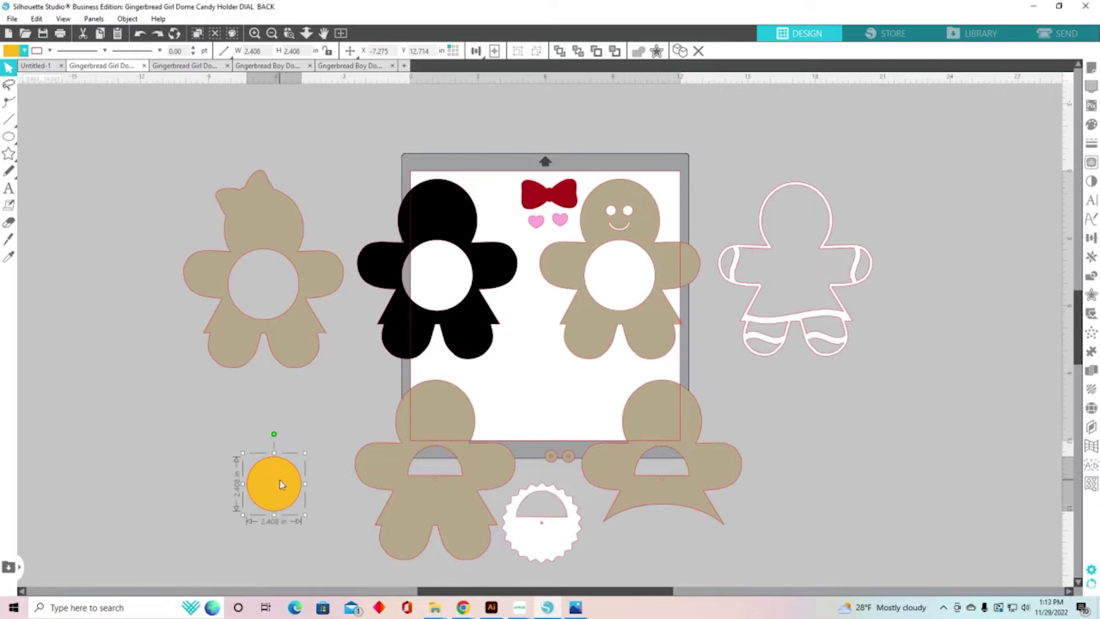
Step: Resize the circle proportionally to 2.51 in and place it inside the bow-headed piece's round opening
left_click_drag(281, 484, 291, 426)
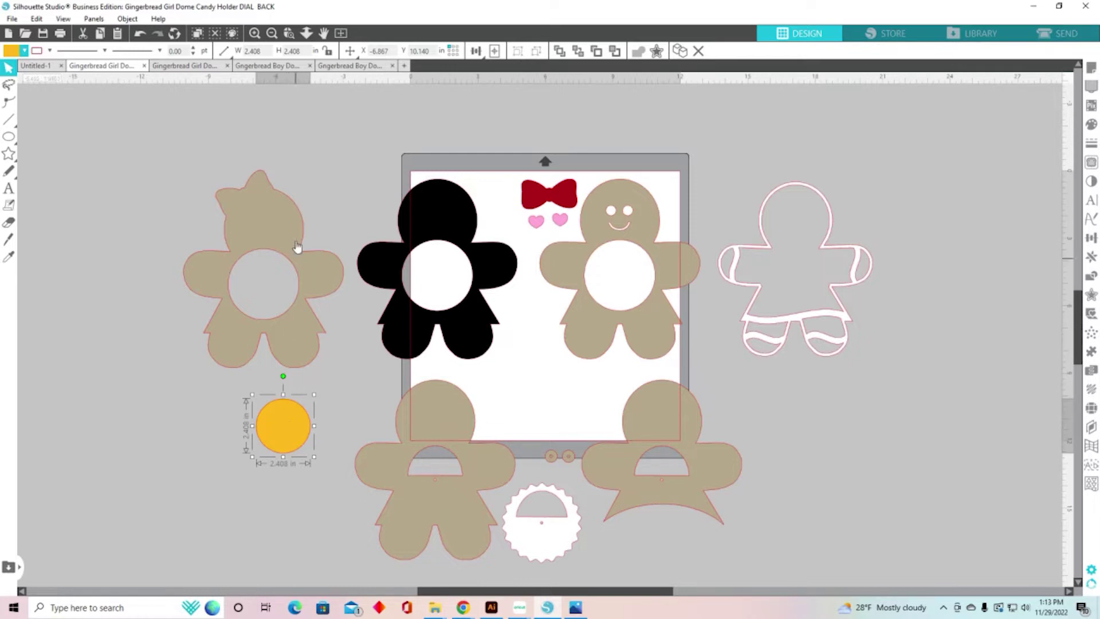
left_click(329, 52)
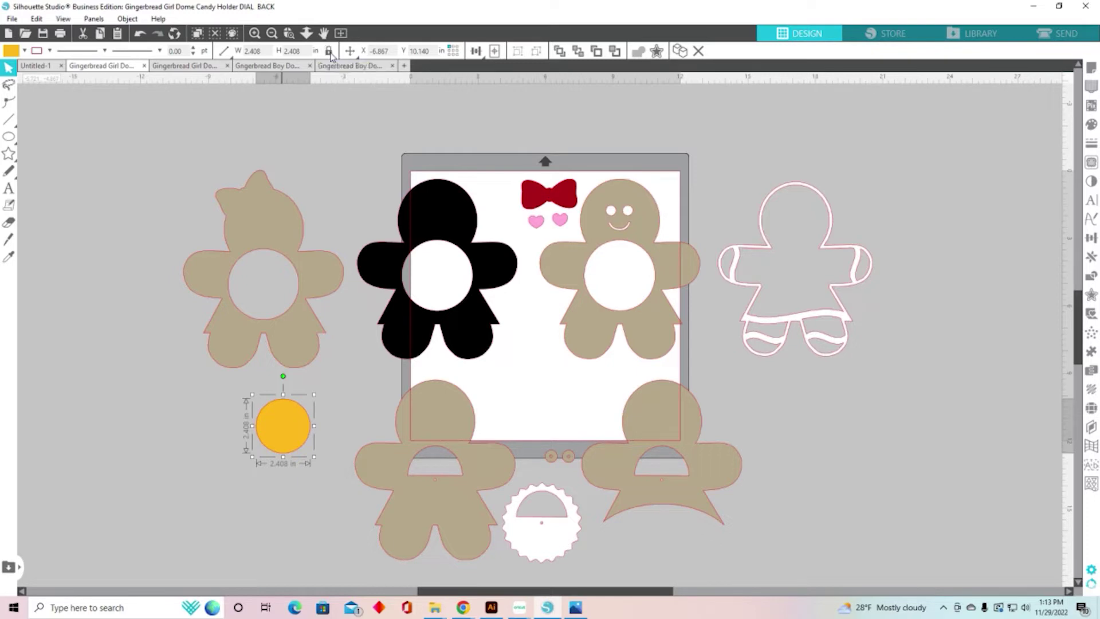
left_click(294, 51)
type("2.51")
key("Return")
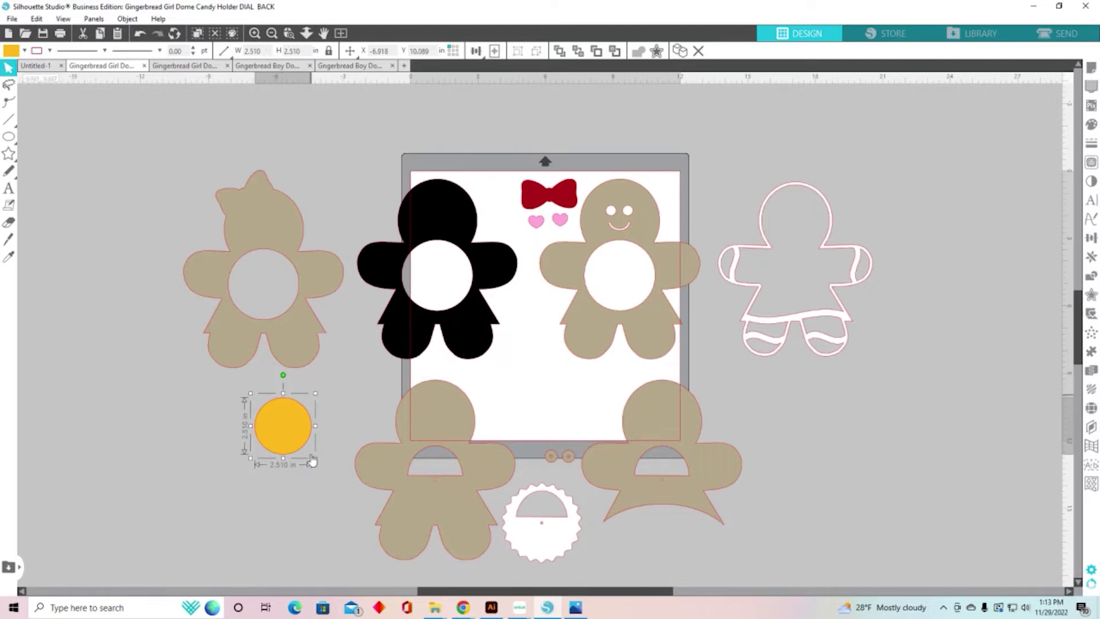
left_click_drag(293, 439, 274, 294)
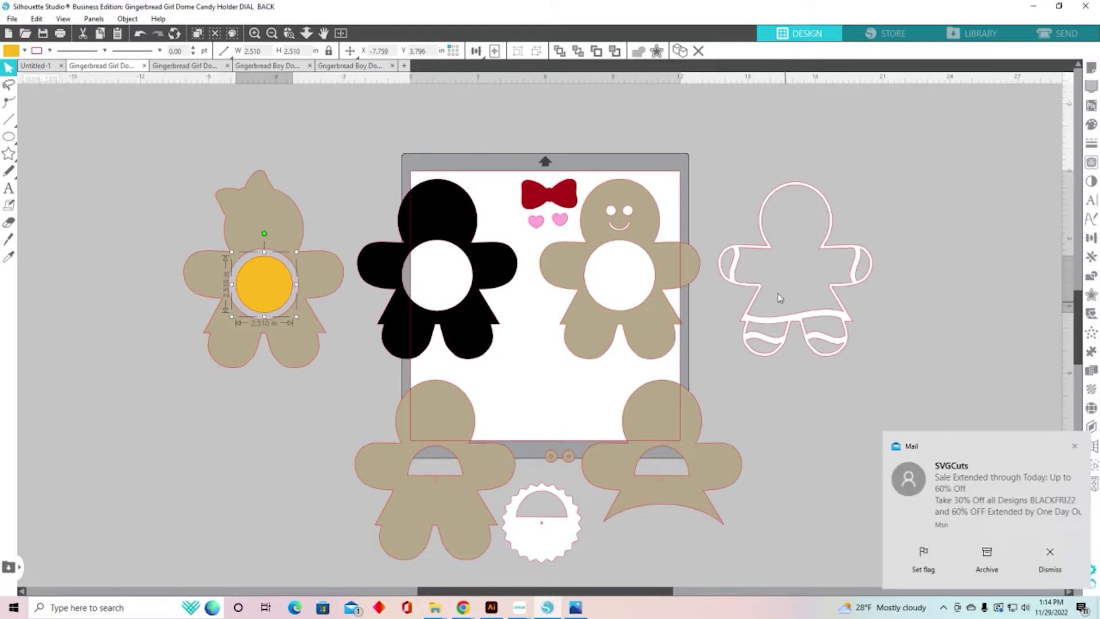
left_click(1075, 446)
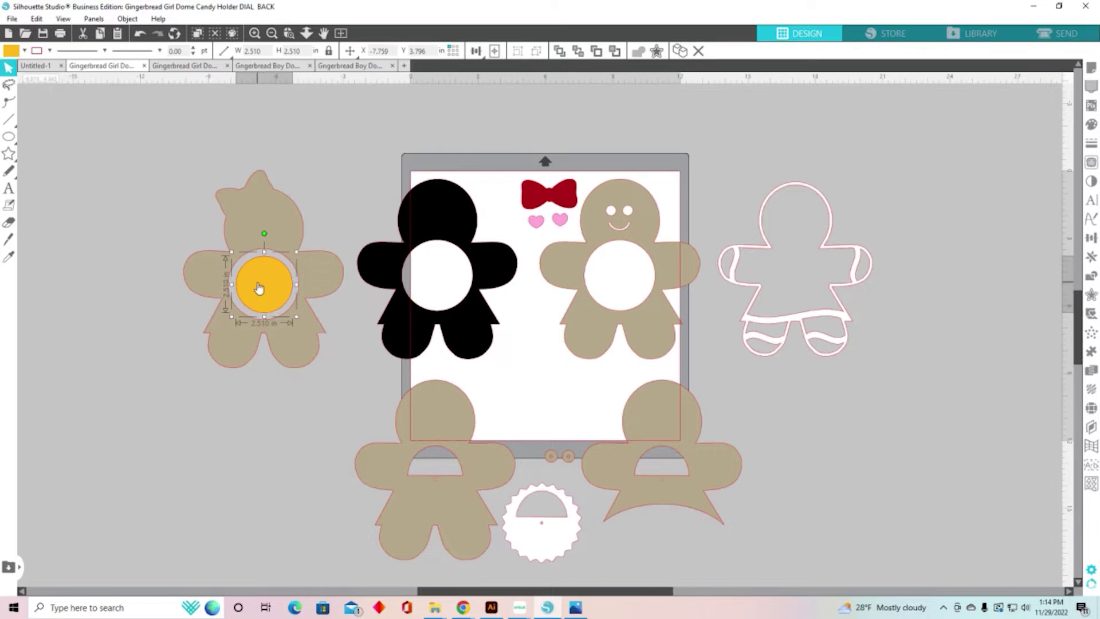
Step: Select the grouped gingerbread design and open its scaling options
key("ctrl+a")
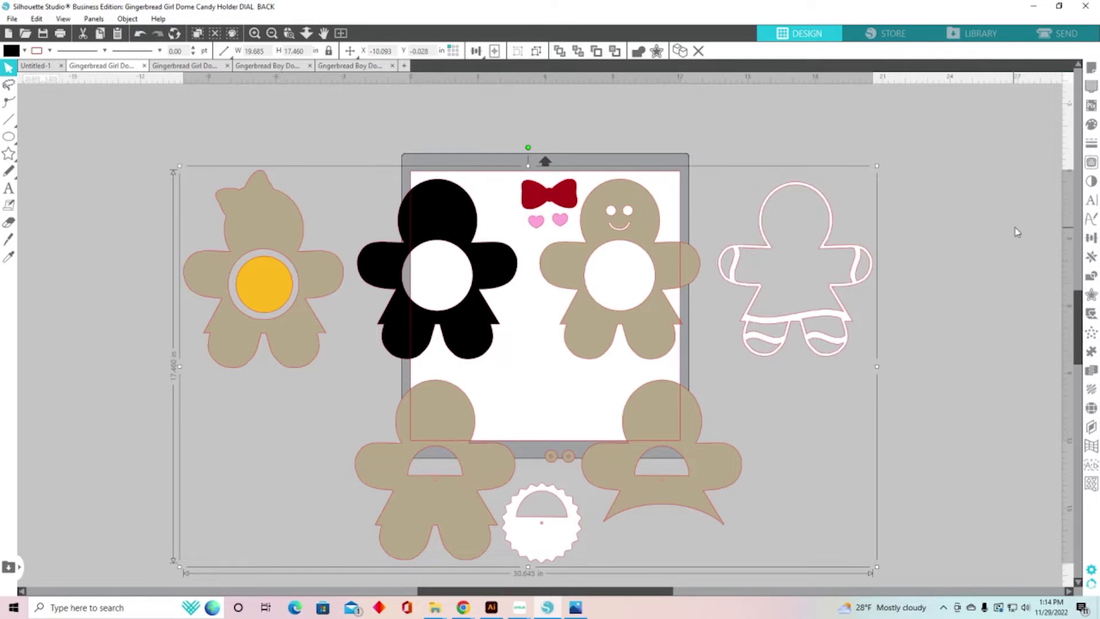
left_click(1091, 240)
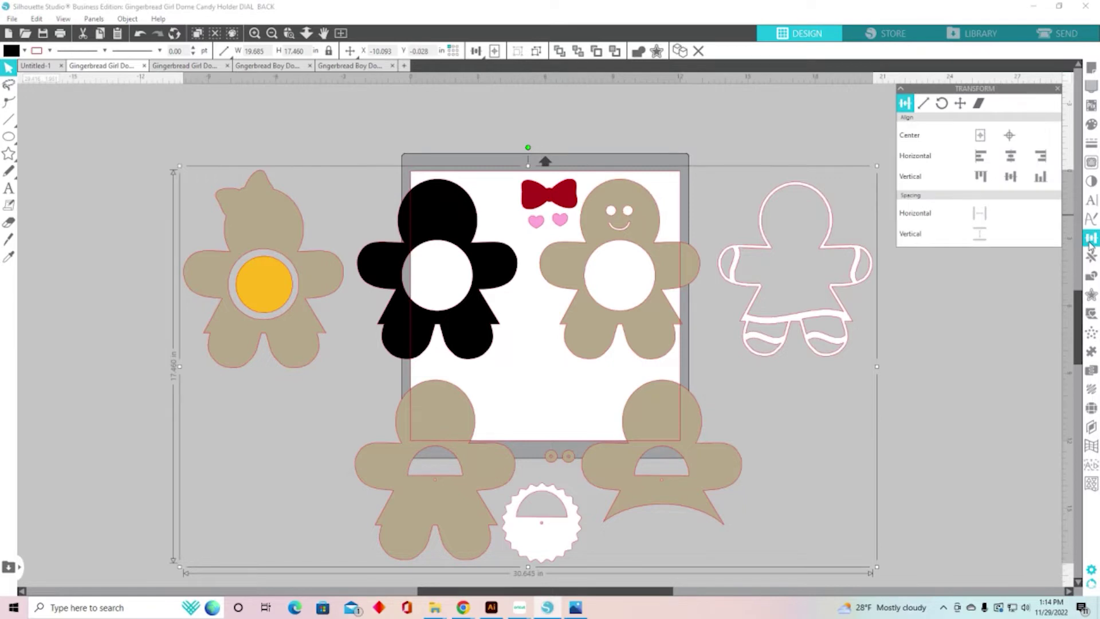
left_click(926, 104)
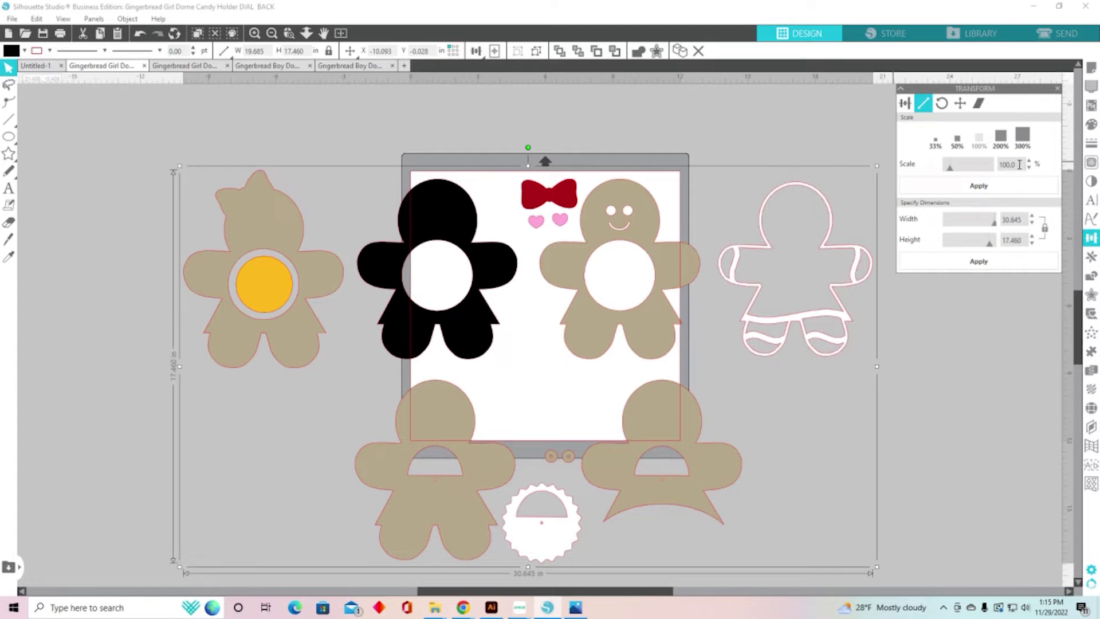
Step: Try scaling the gingerbread design group to 75%, and move the yellow circle clear of the pieces
left_click_drag(1014, 164, 1000, 164)
key("BackSpace")
type("75")
key("Return")
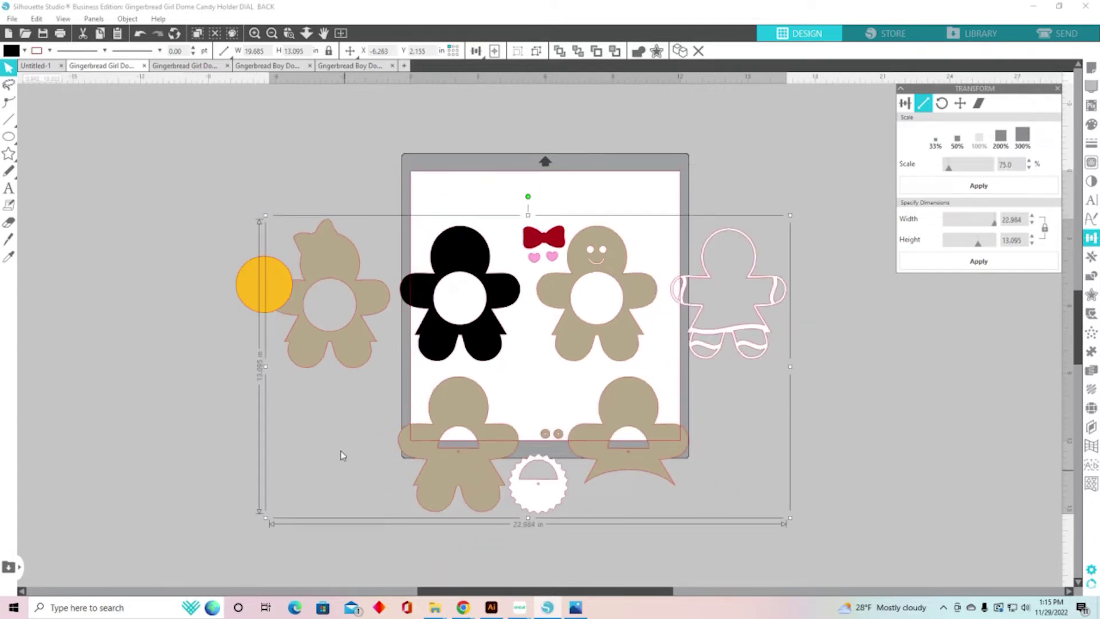
left_click(176, 369)
left_click_drag(259, 299, 185, 314)
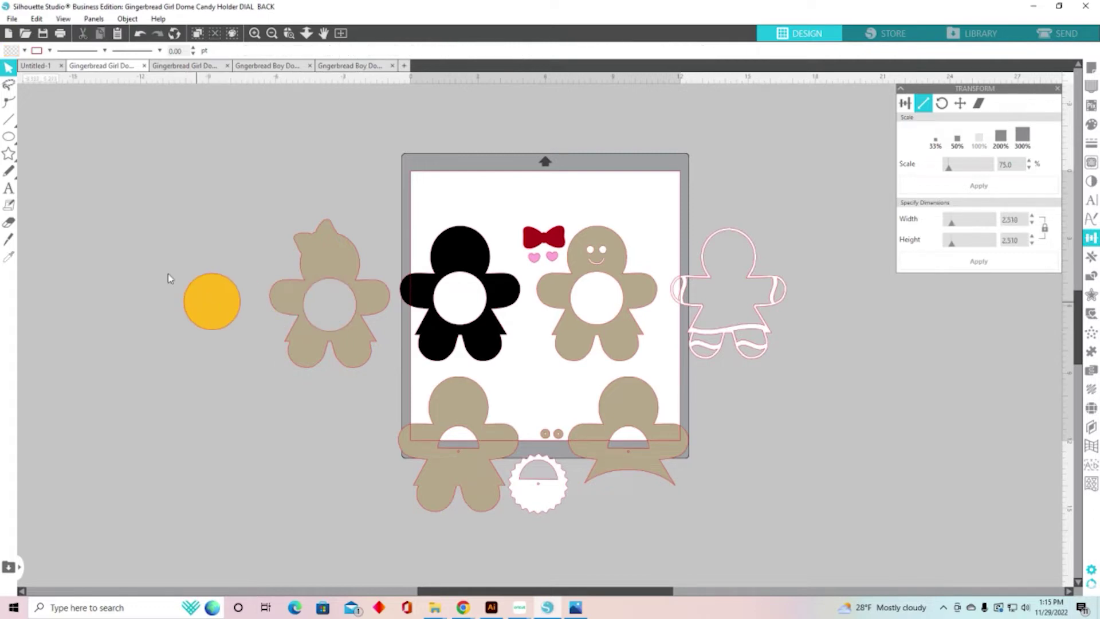
Step: Undo the circle's move and the 75% scaling of the gingerbread group
left_click(140, 35)
left_click(140, 34)
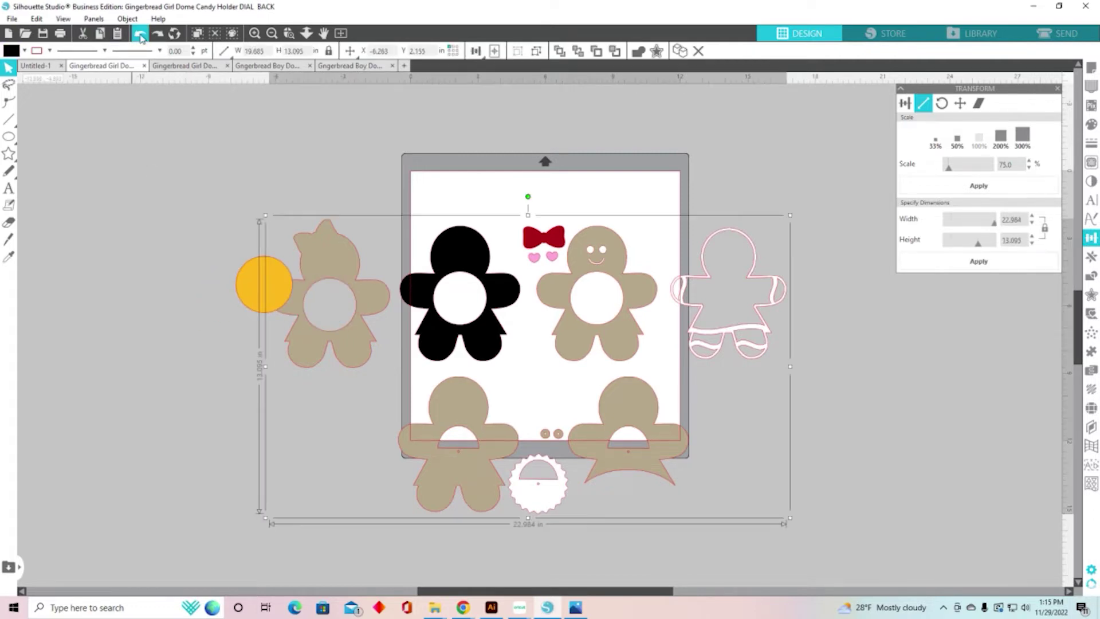
left_click(140, 34)
left_click(140, 34)
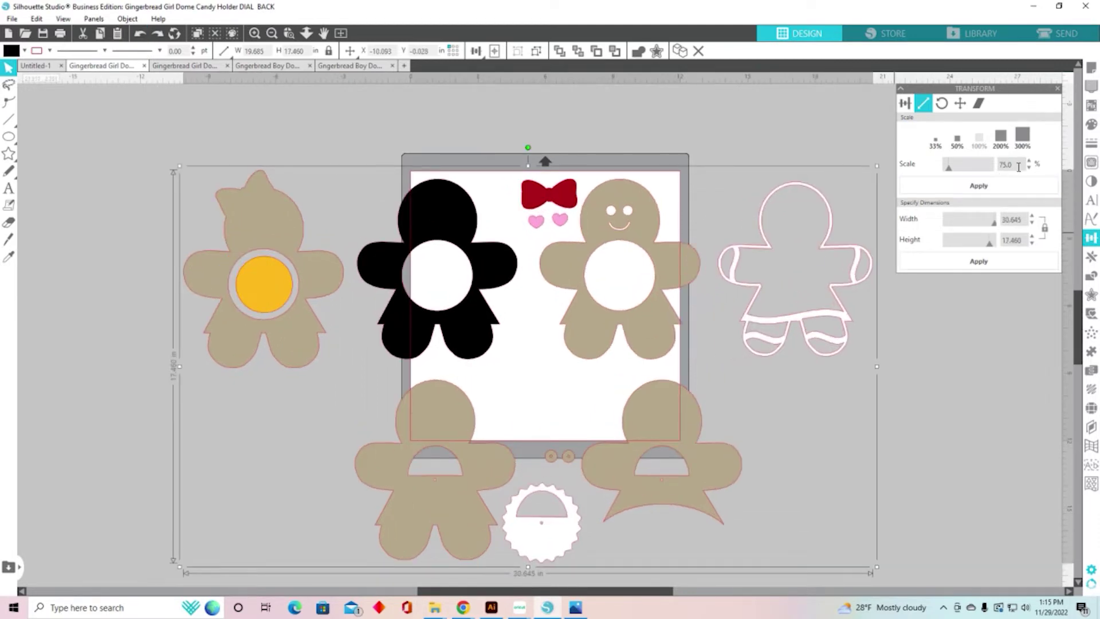
Step: Scale the gingerbread design group to 80% and lay the yellow circle over the bow-headed piece's opening to compare sizes
left_click_drag(1019, 166, 992, 167)
type("80")
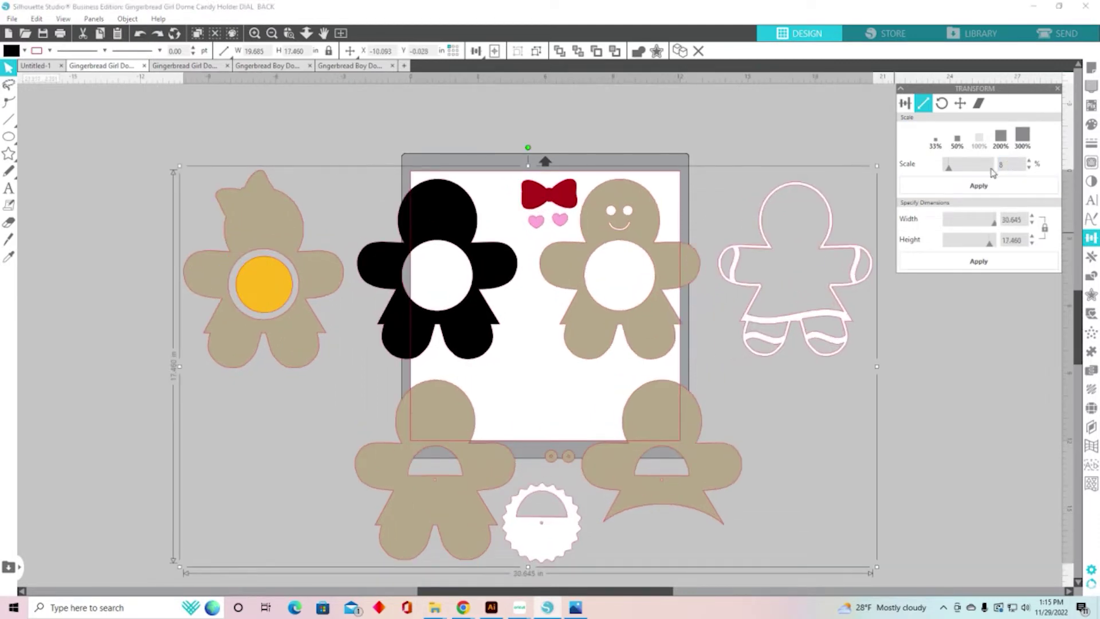
key("Return")
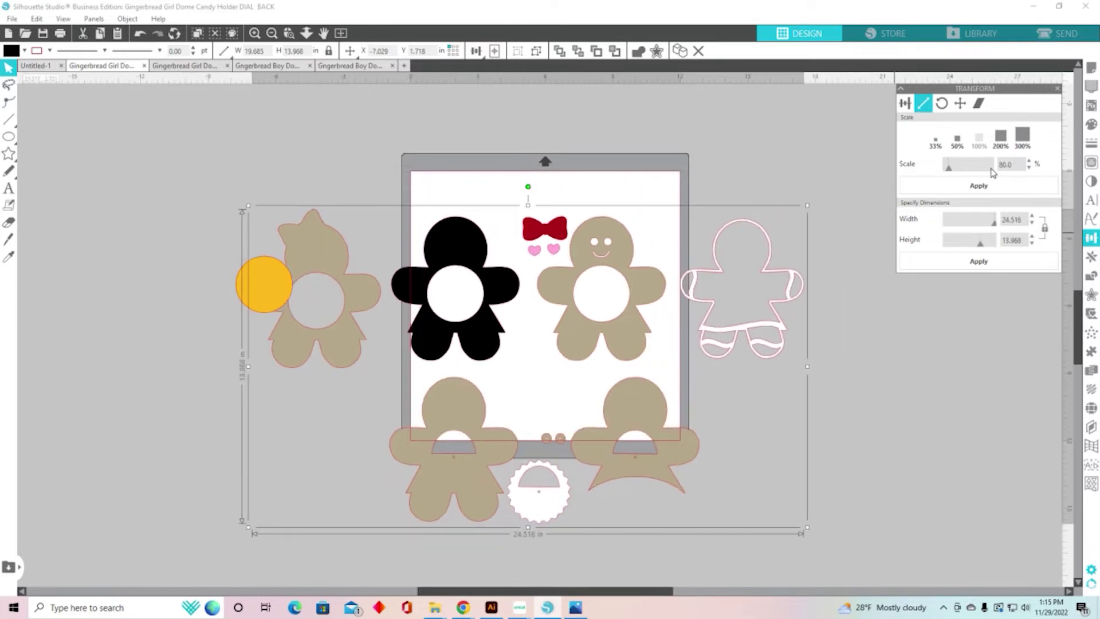
left_click(259, 397)
left_click_drag(274, 292, 329, 302)
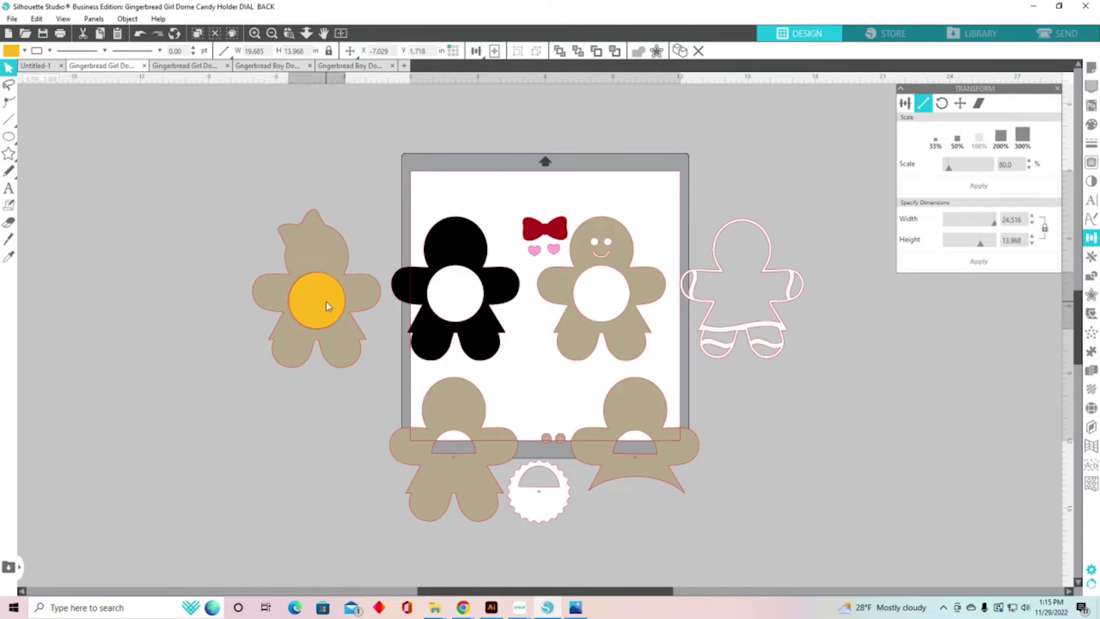
Step: Move the yellow circle away from the gingerbread pieces and delete it
left_click_drag(325, 301, 150, 250)
left_click(157, 281)
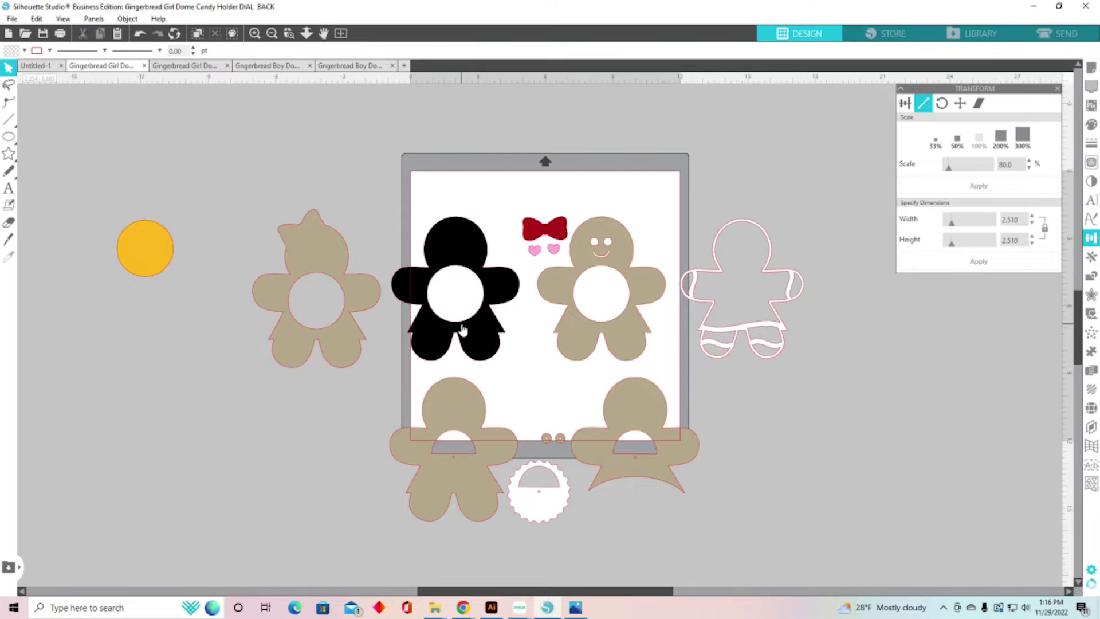
left_click(147, 264)
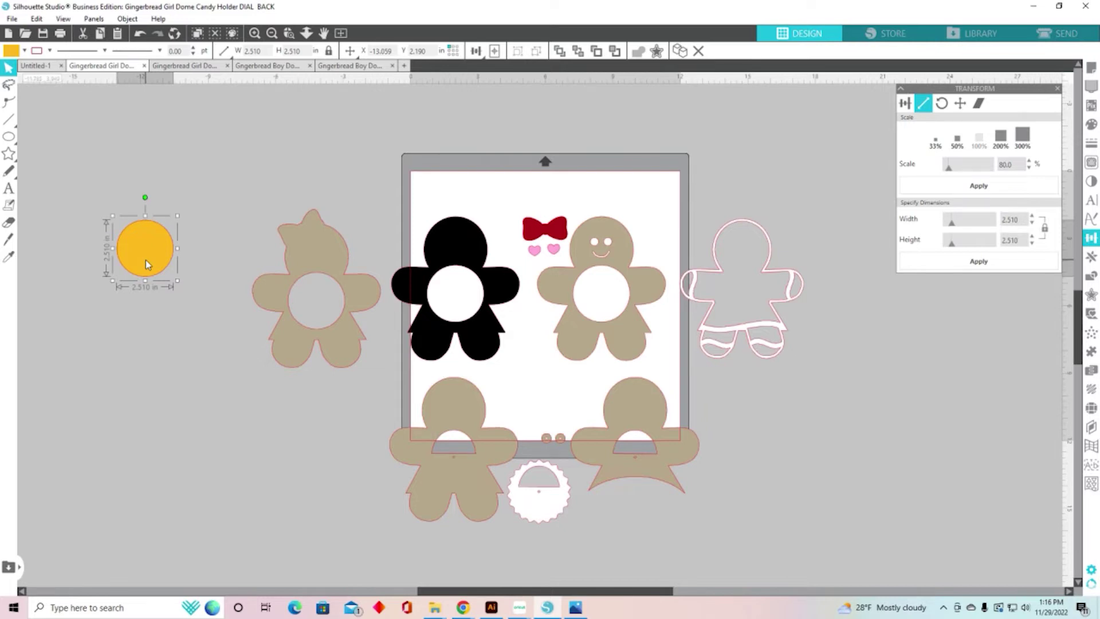
key("Delete")
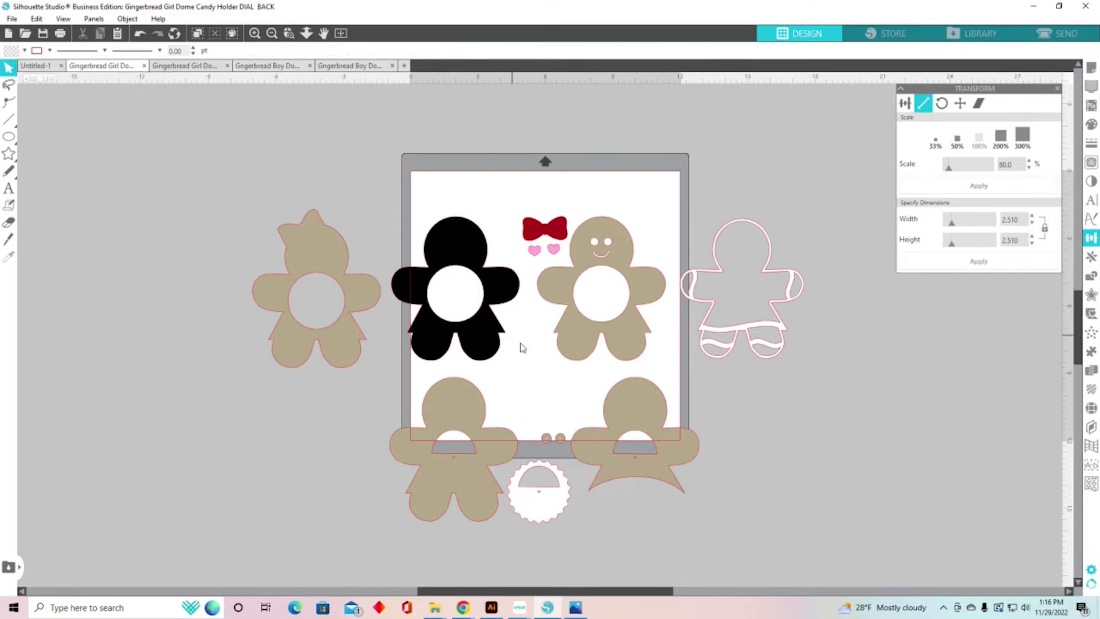
Step: Move the gingerbread design group up so its lower row sits on the page, and ungroup it
left_click_drag(630, 344, 625, 251)
left_click(616, 281)
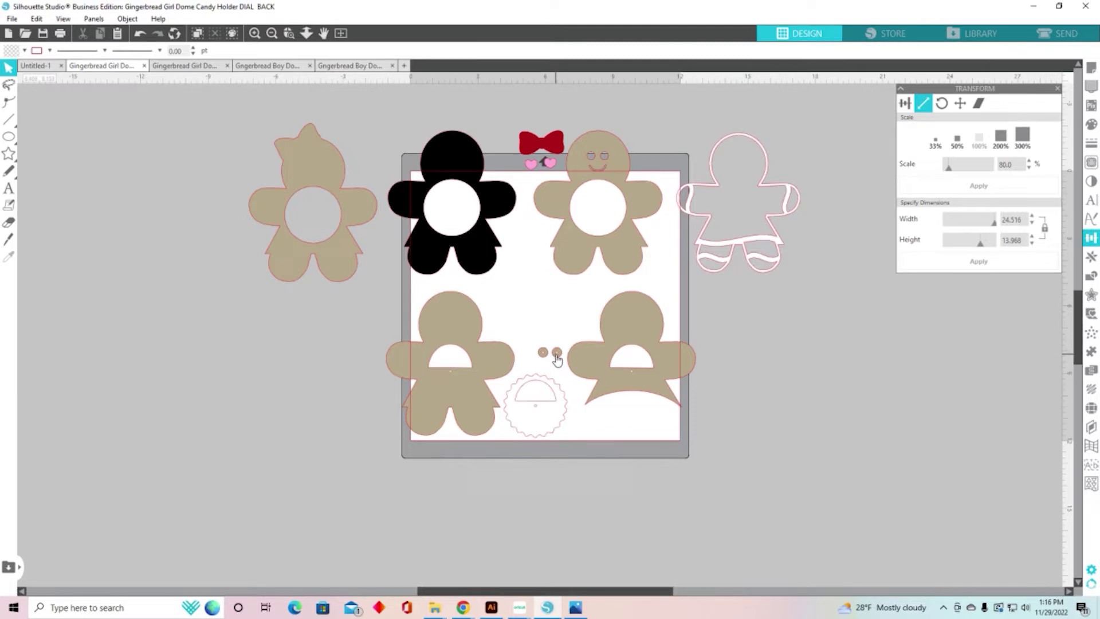
left_click(289, 34)
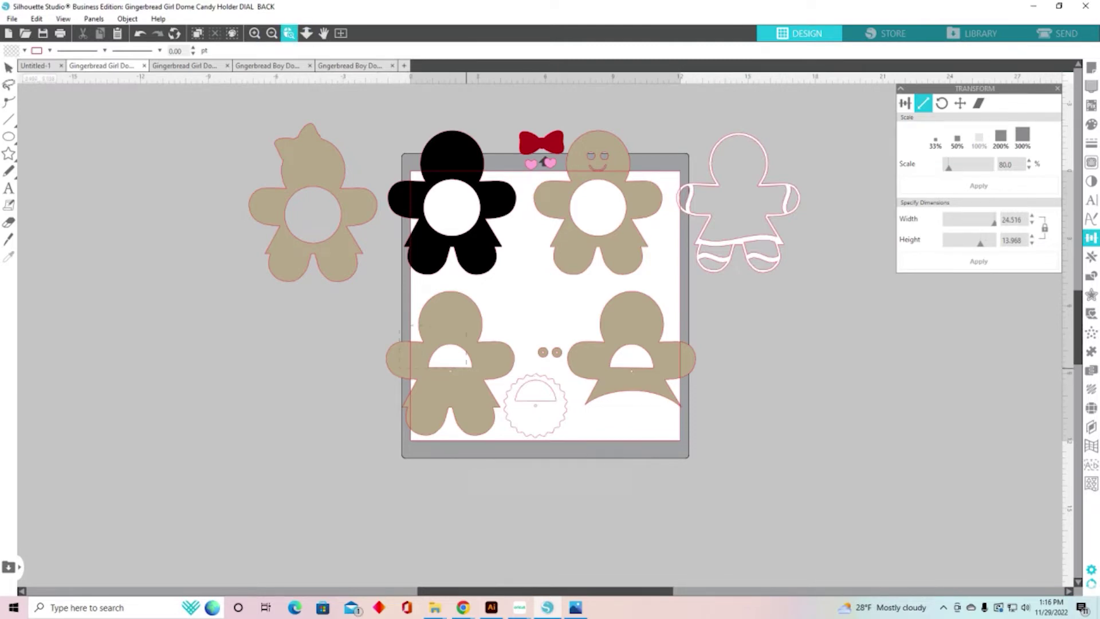
left_click_drag(399, 325, 716, 444)
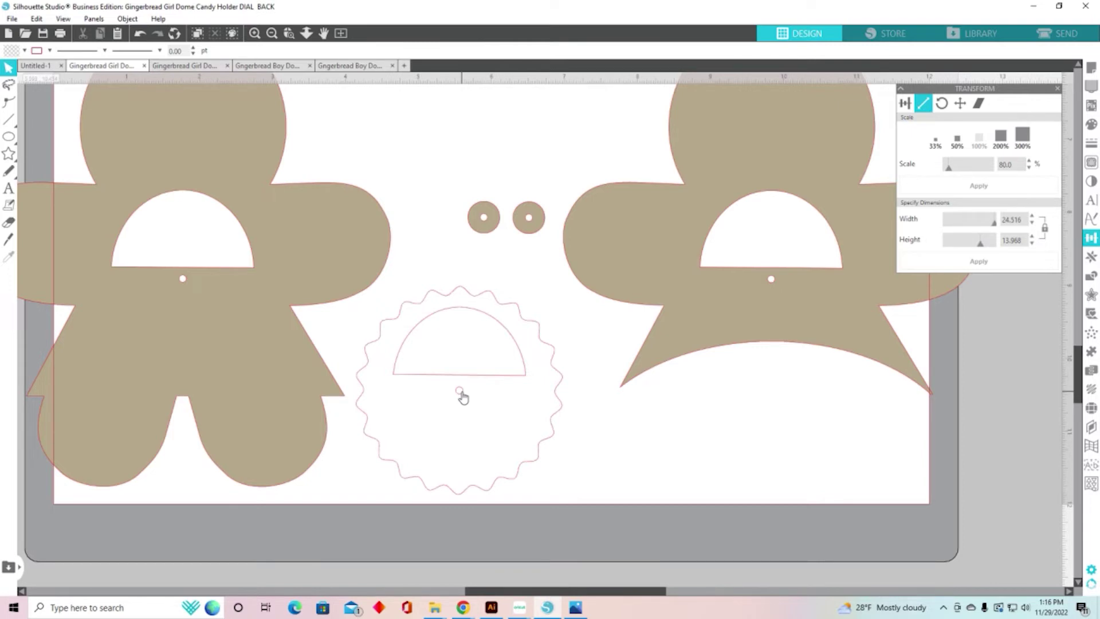
right_click(572, 358)
left_click(729, 438)
right_click(664, 325)
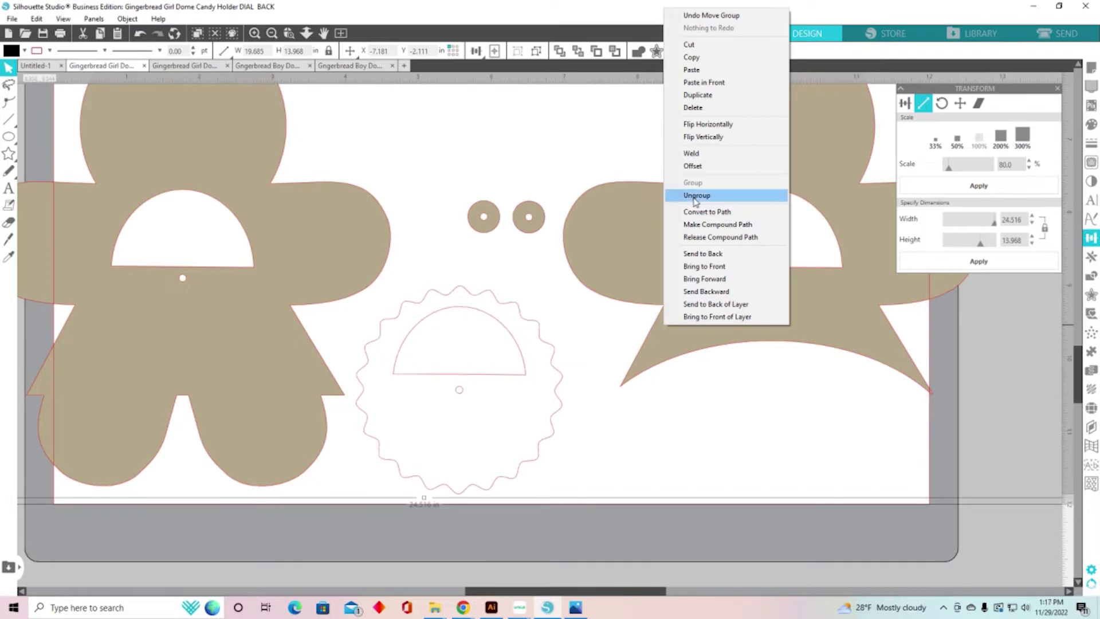
left_click(695, 196)
left_click(692, 428)
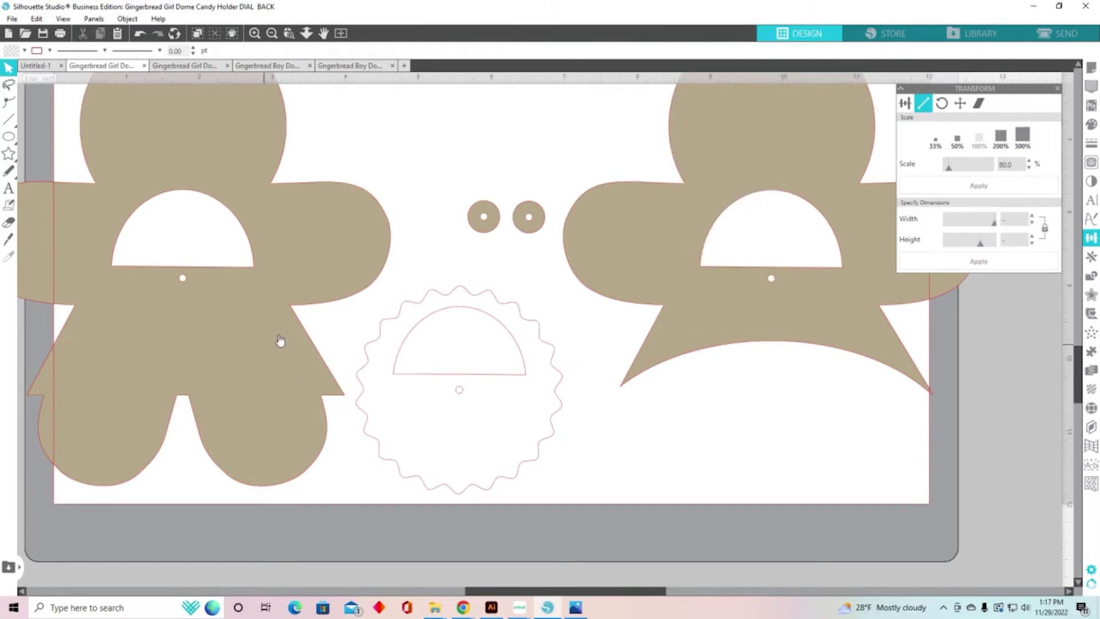
Step: Ungroup the lower row containing the gingerbread back pieces, scalloped dial and small rings
left_click(235, 355)
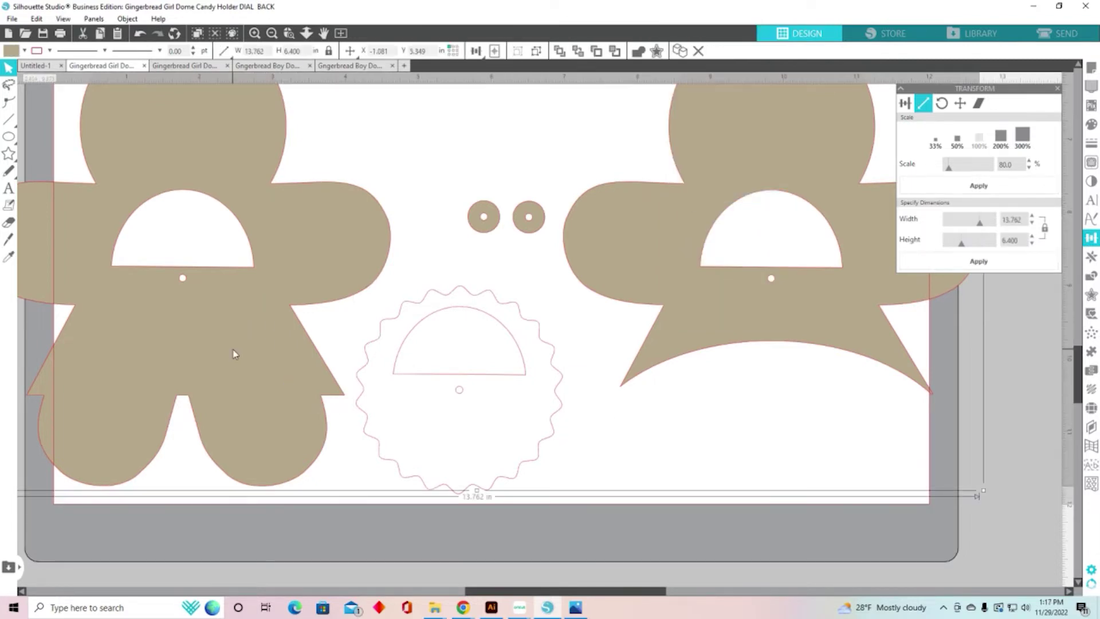
right_click(235, 353)
left_click(281, 234)
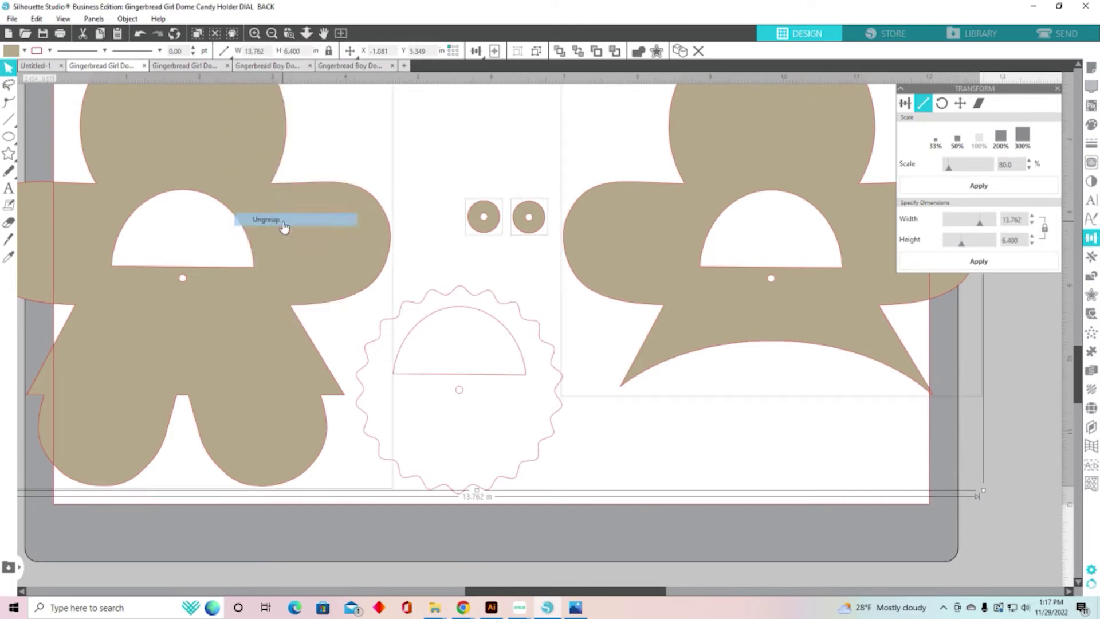
left_click(426, 275)
Step: Release the compound path of the lower-row gingerbread back piece with legs
left_click(184, 344)
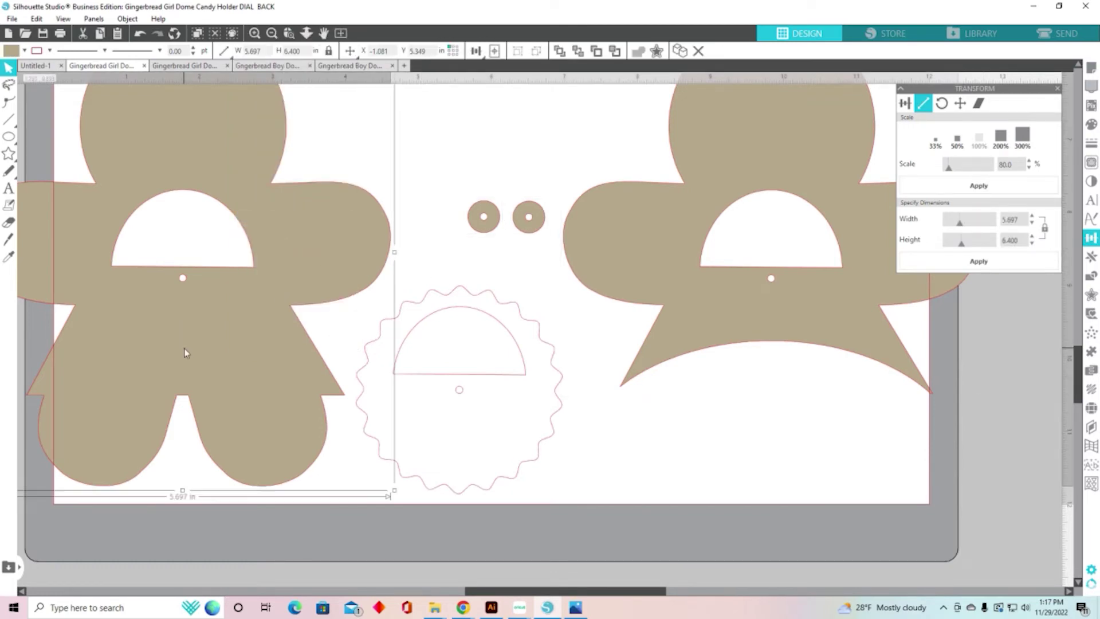
left_click_drag(159, 469, 327, 518)
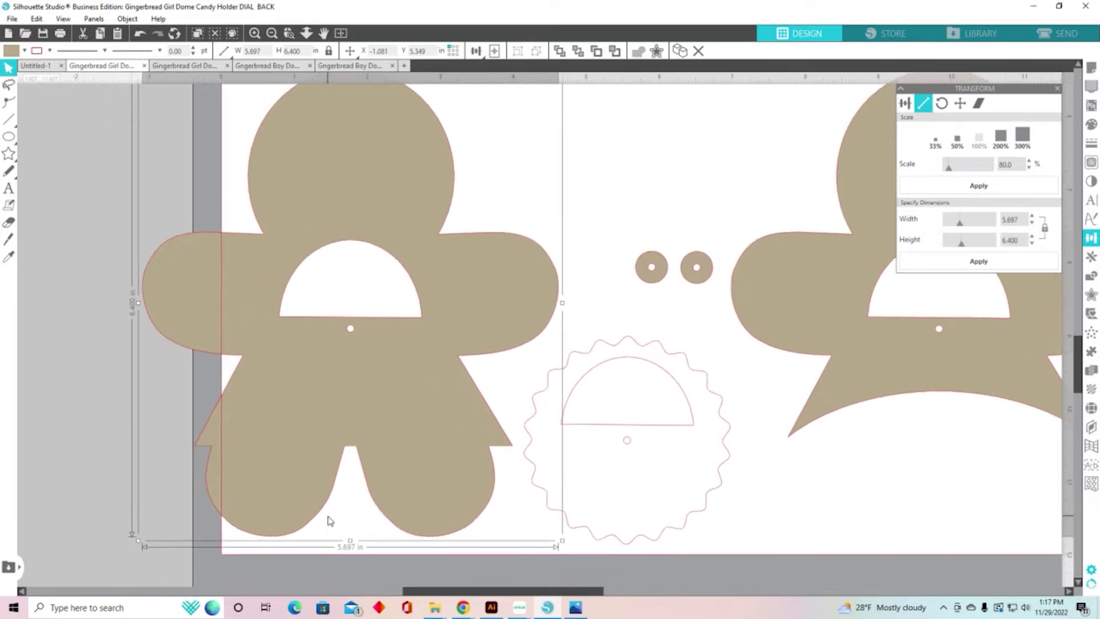
right_click(393, 312)
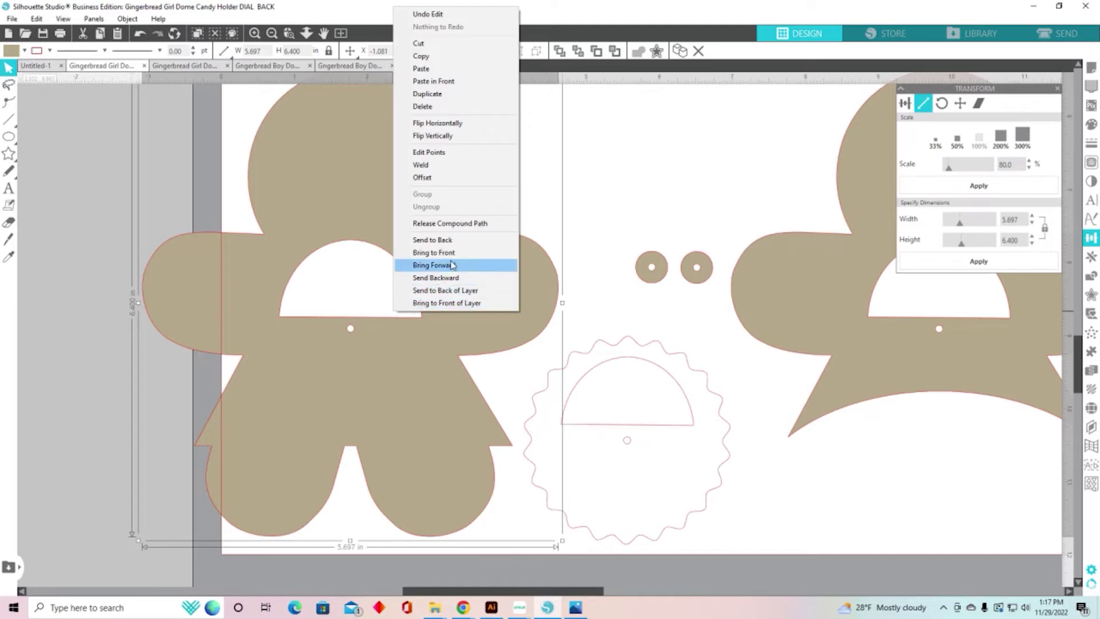
left_click(455, 224)
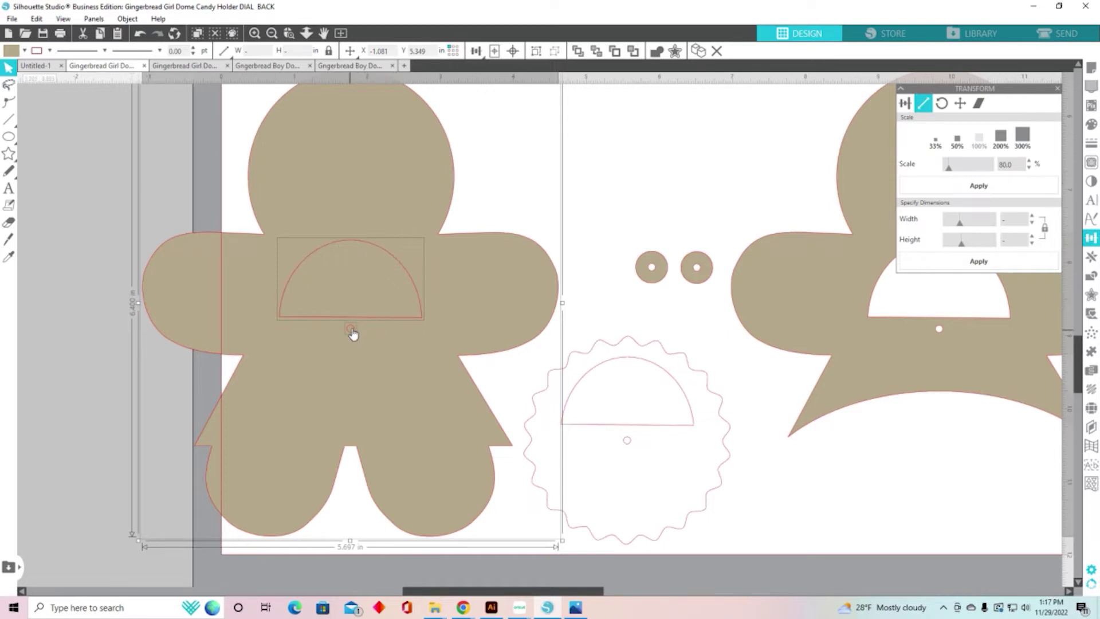
left_click(69, 294)
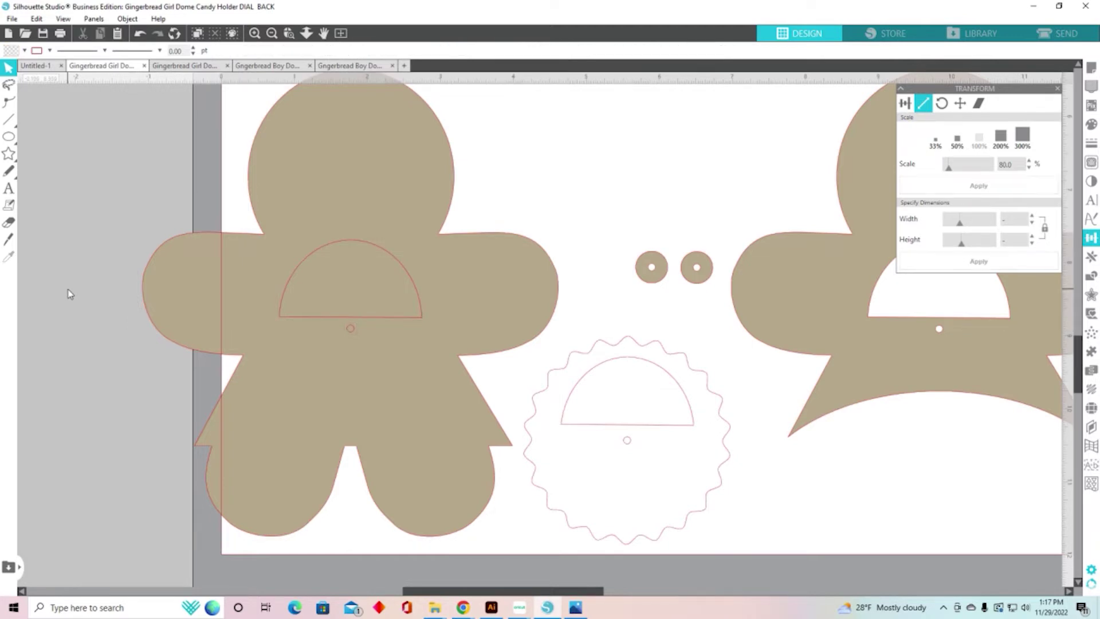
Step: Set the height of the small hole below that back piece's half-circle opening to 0.13 in
left_click(351, 338)
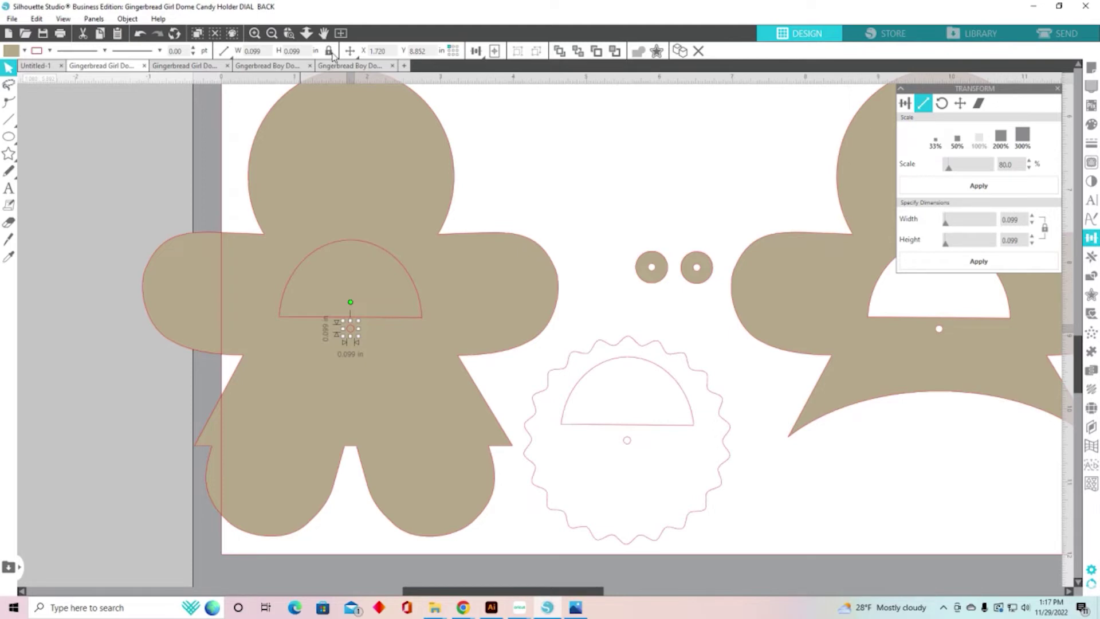
left_click(279, 53)
key("BackSpace")
type(".13")
key("Return")
left_click(553, 176)
Step: Make a compound path from the legged back piece, its half-circle opening and its small hole
left_click_drag(77, 142, 346, 340)
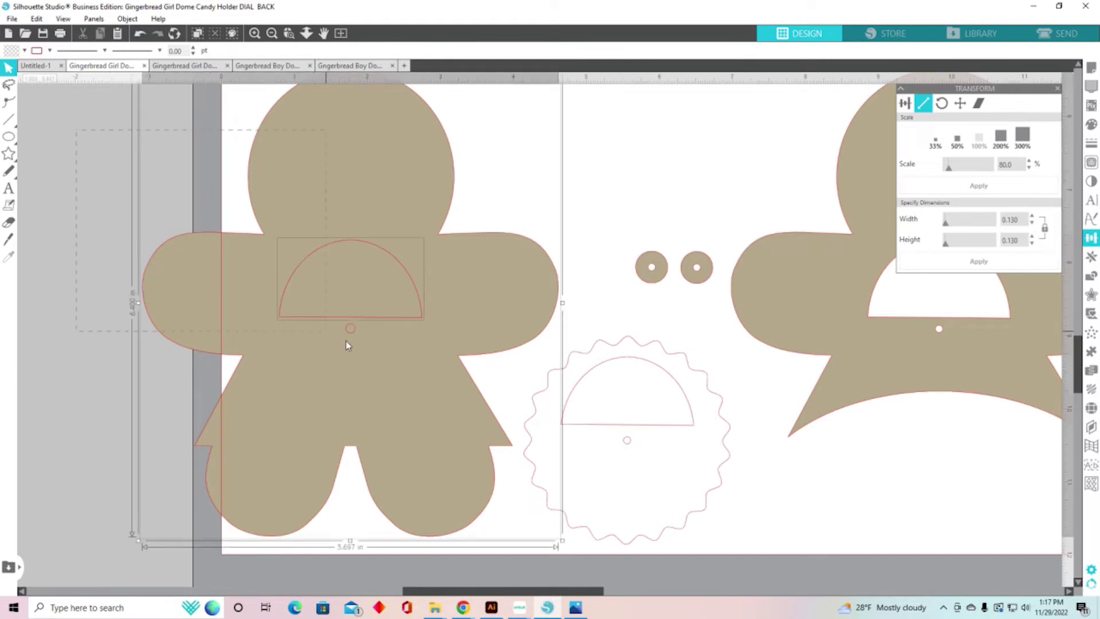
left_click(103, 178)
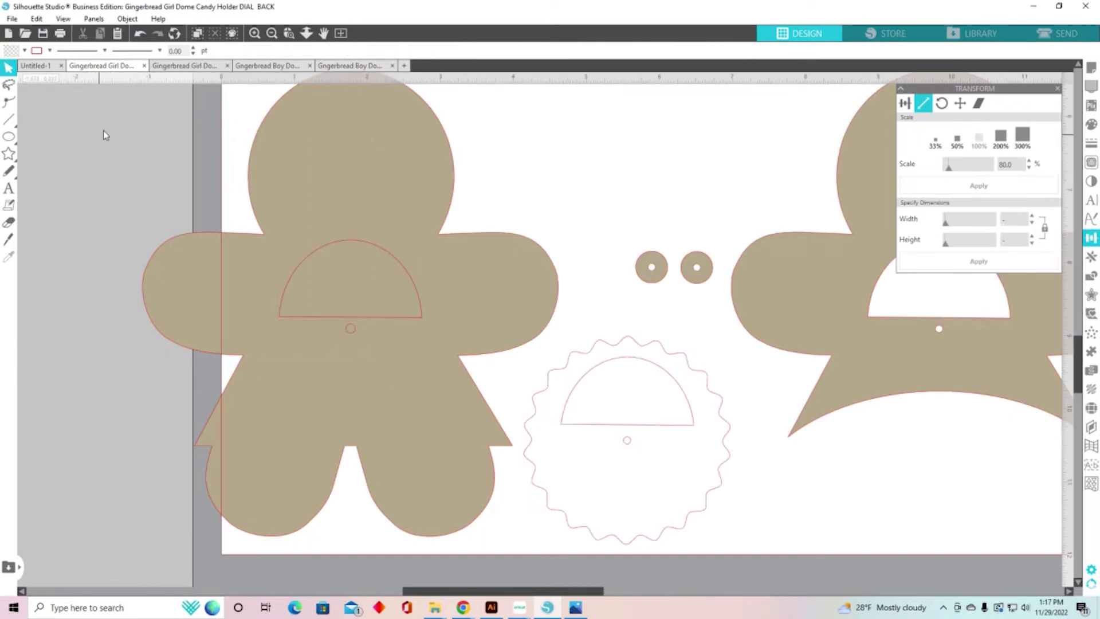
left_click_drag(107, 122, 142, 161)
left_click_drag(183, 197, 455, 392)
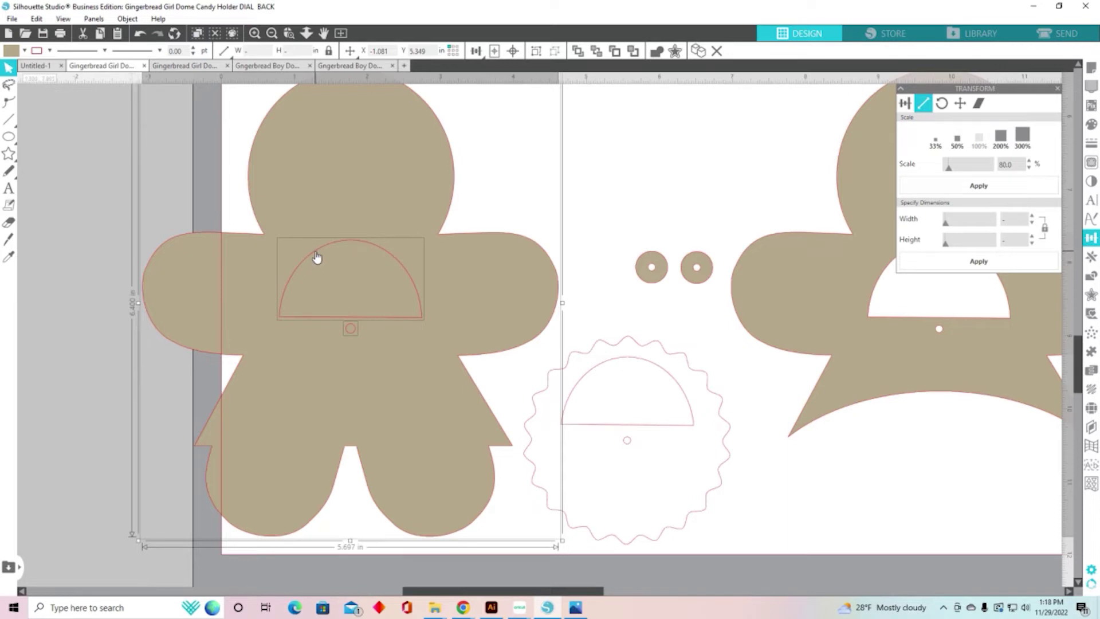
right_click(356, 334)
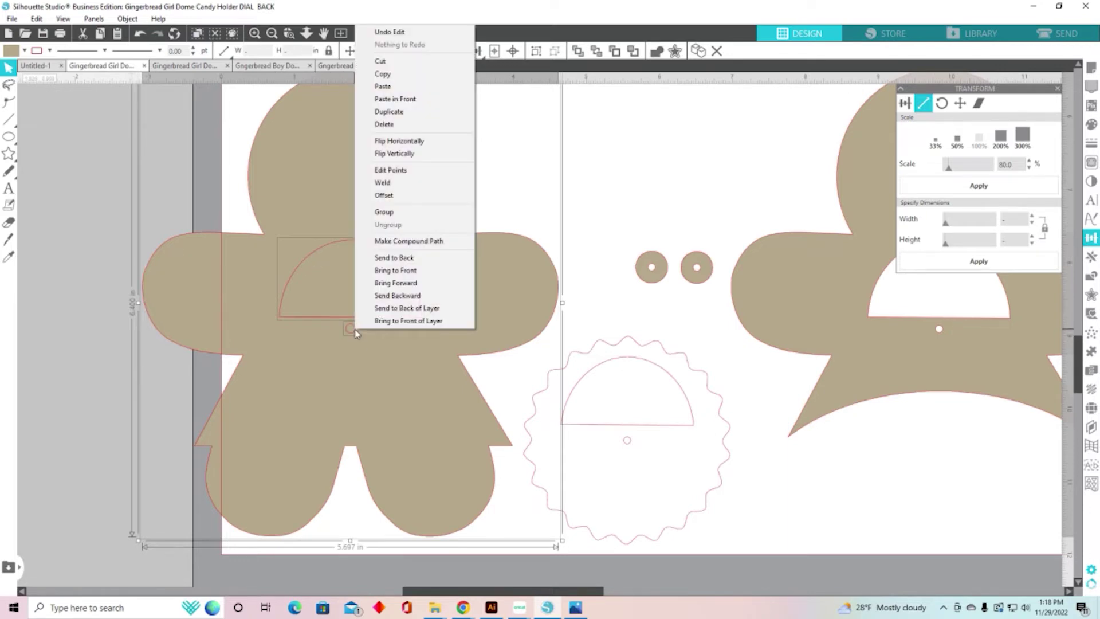
left_click(408, 241)
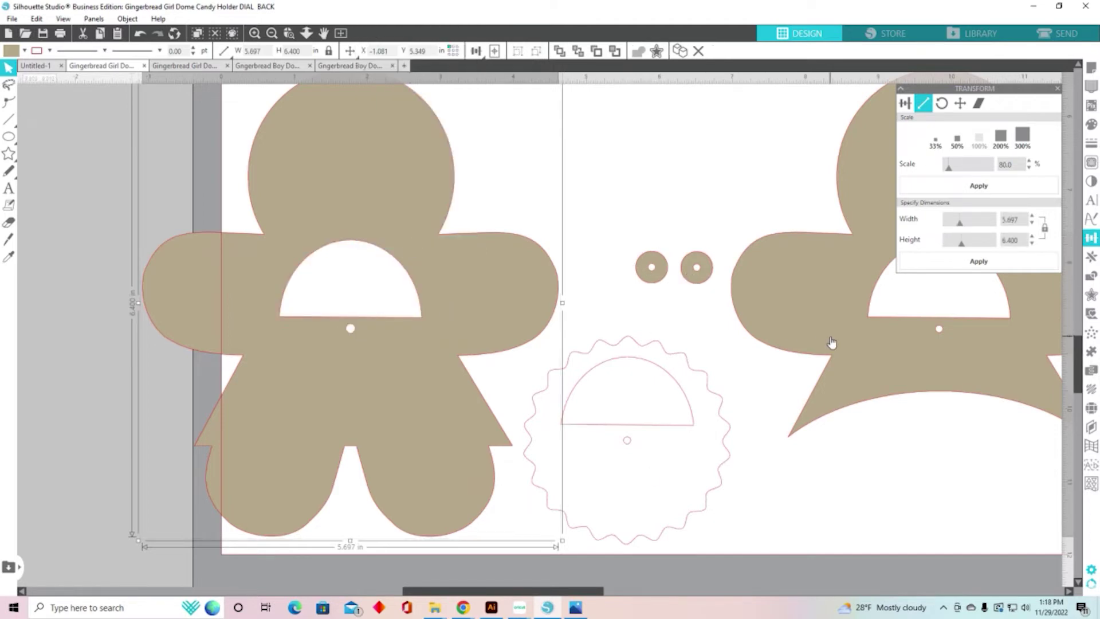
Step: Release the compound path of the scalloped dial between the two back pieces
key("space")
left_click_drag(830, 513, 675, 495)
left_click_drag(587, 359, 474, 464)
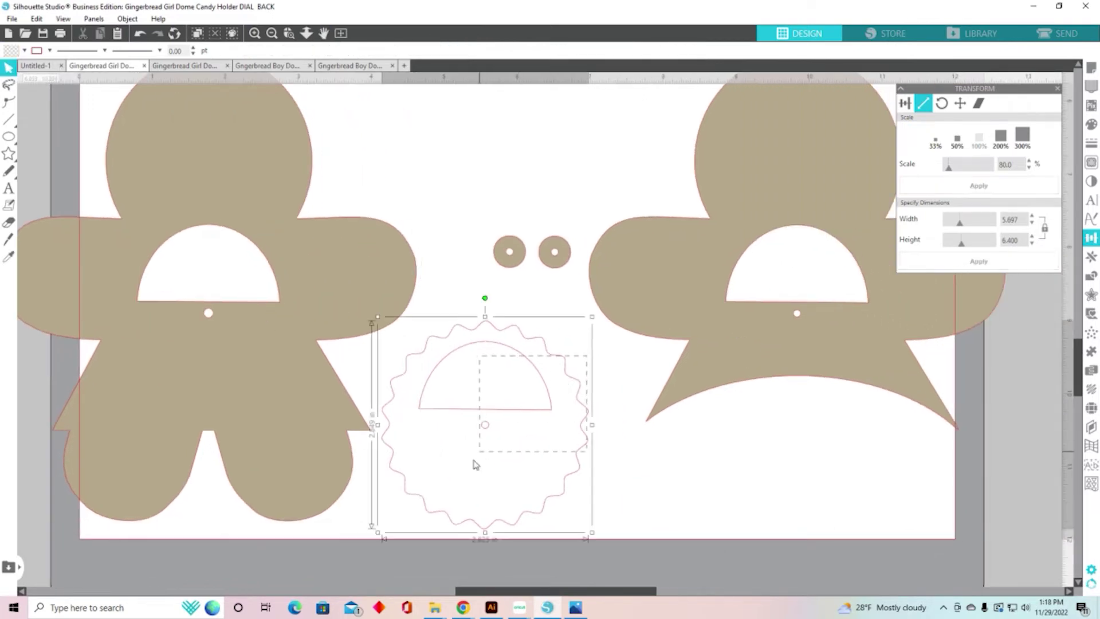
right_click(463, 416)
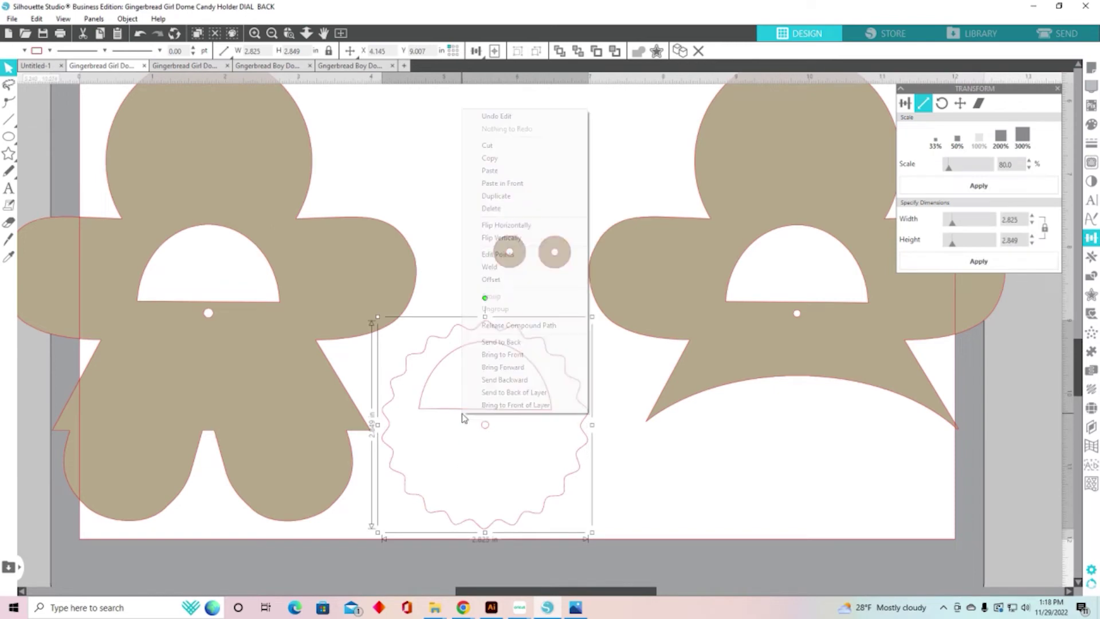
left_click(498, 326)
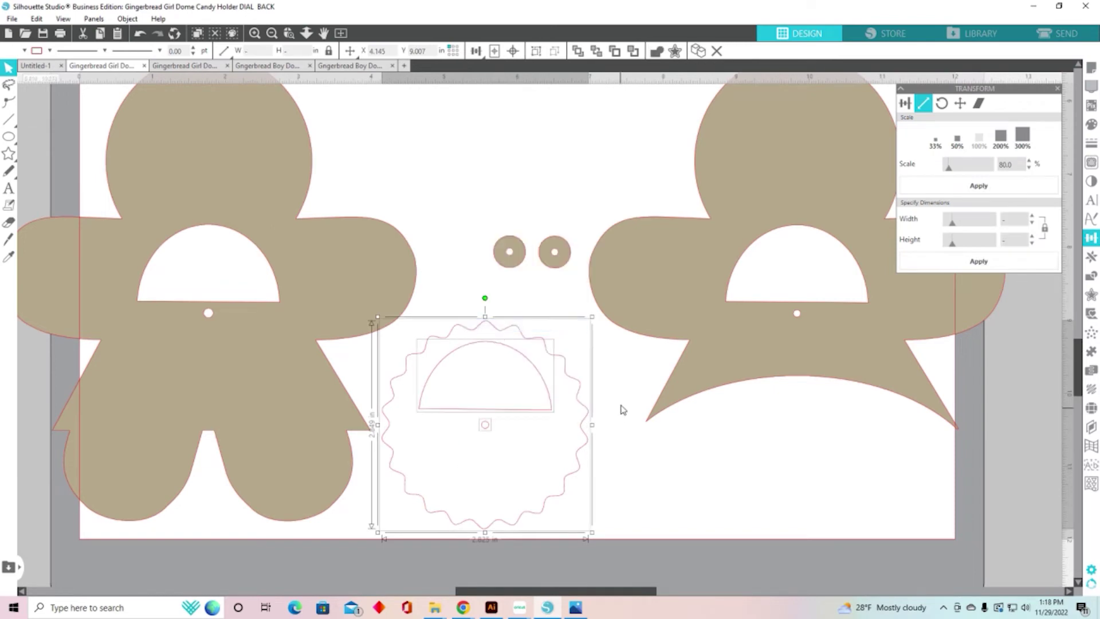
left_click(623, 409)
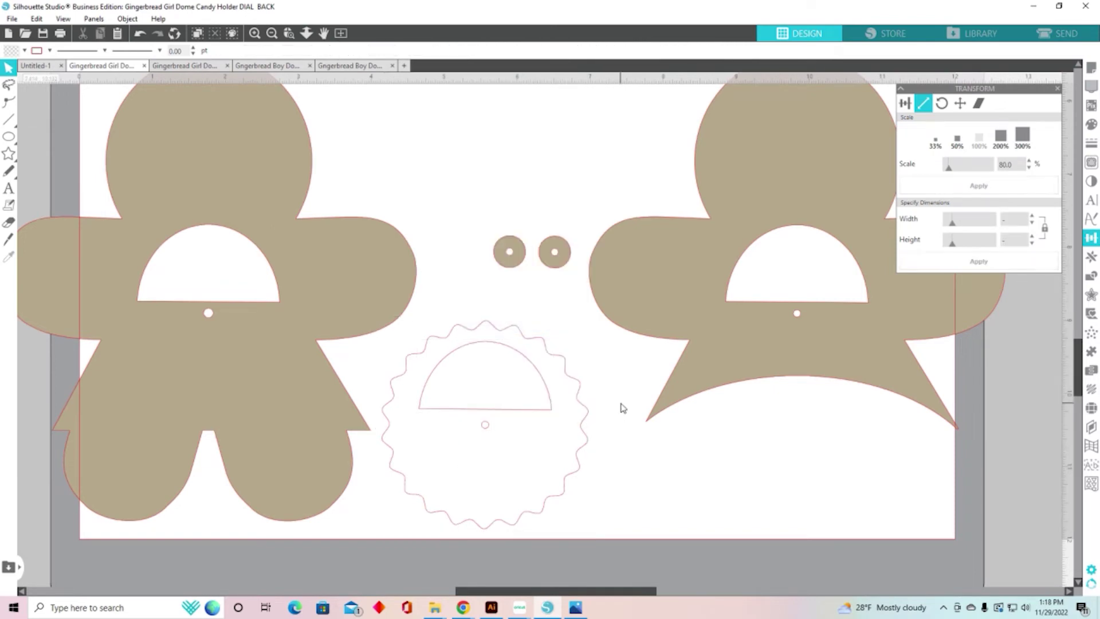
Step: Set the height of the scalloped dial's small centre hole to 0.13 in
left_click(487, 428)
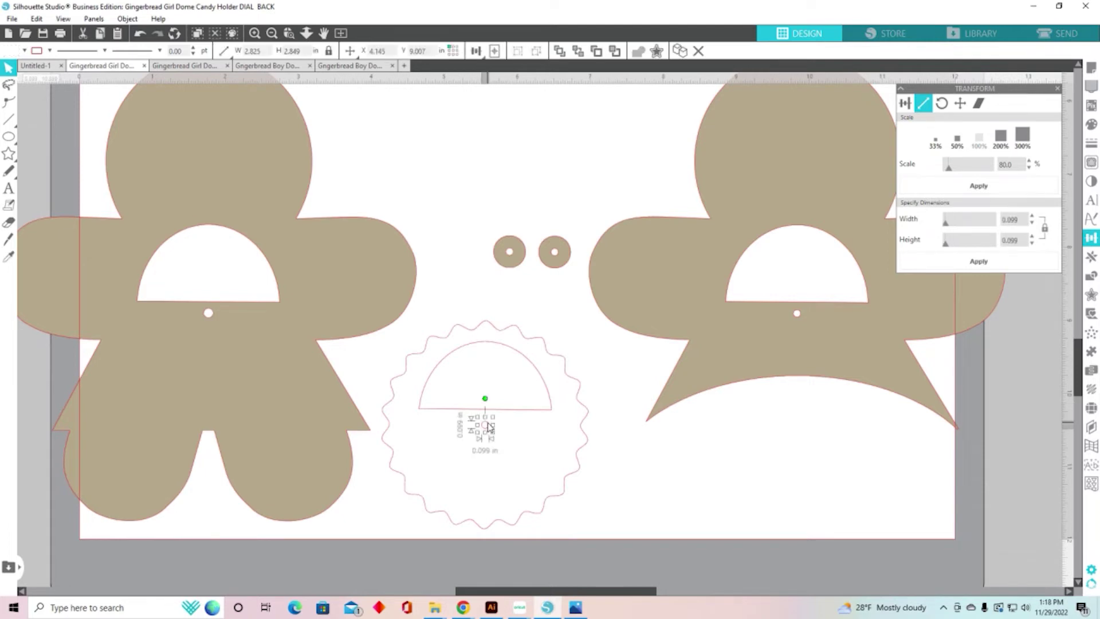
double_click(306, 51)
key("BackSpace")
type(".13")
key("Return")
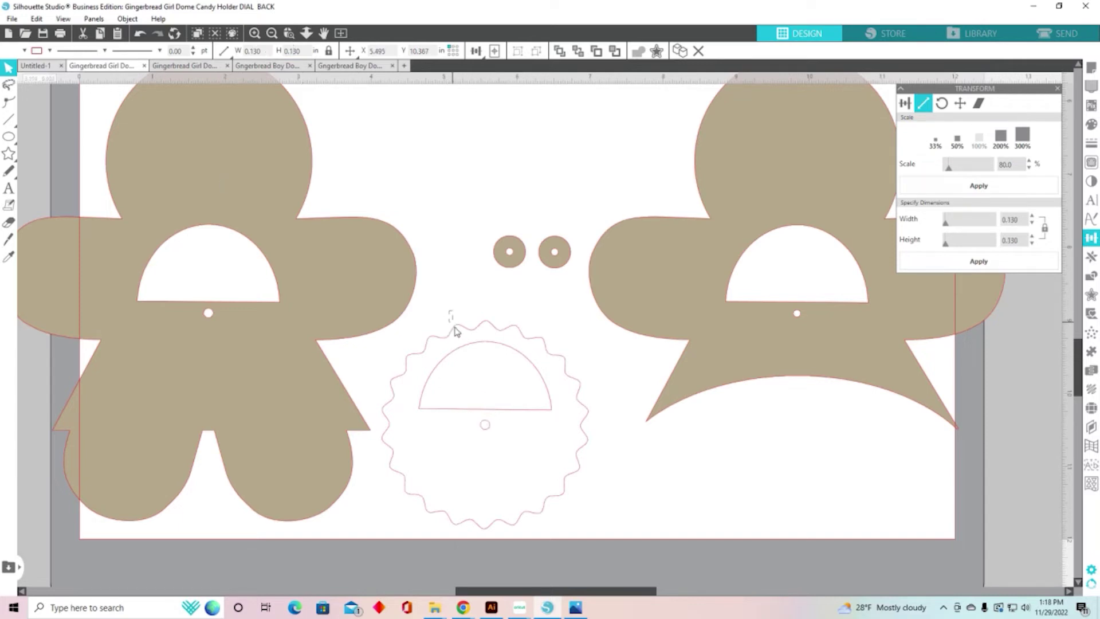
Step: Make a compound path from the scalloped outline, its half-circle opening and its centre hole
left_click_drag(450, 314, 500, 426)
right_click(520, 441)
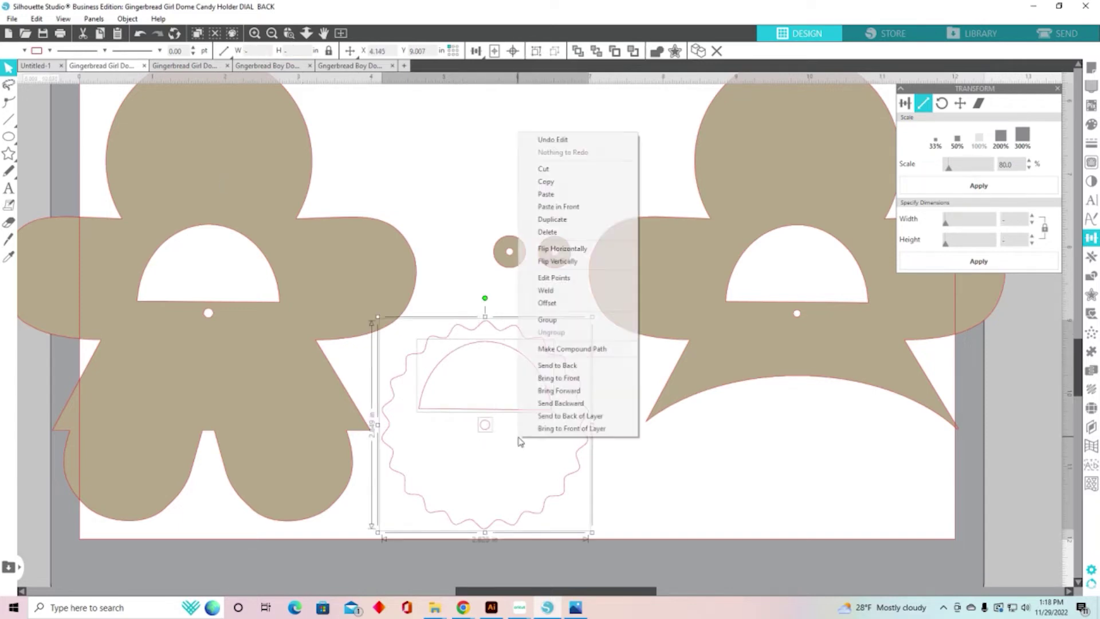
left_click(596, 349)
left_click(632, 378)
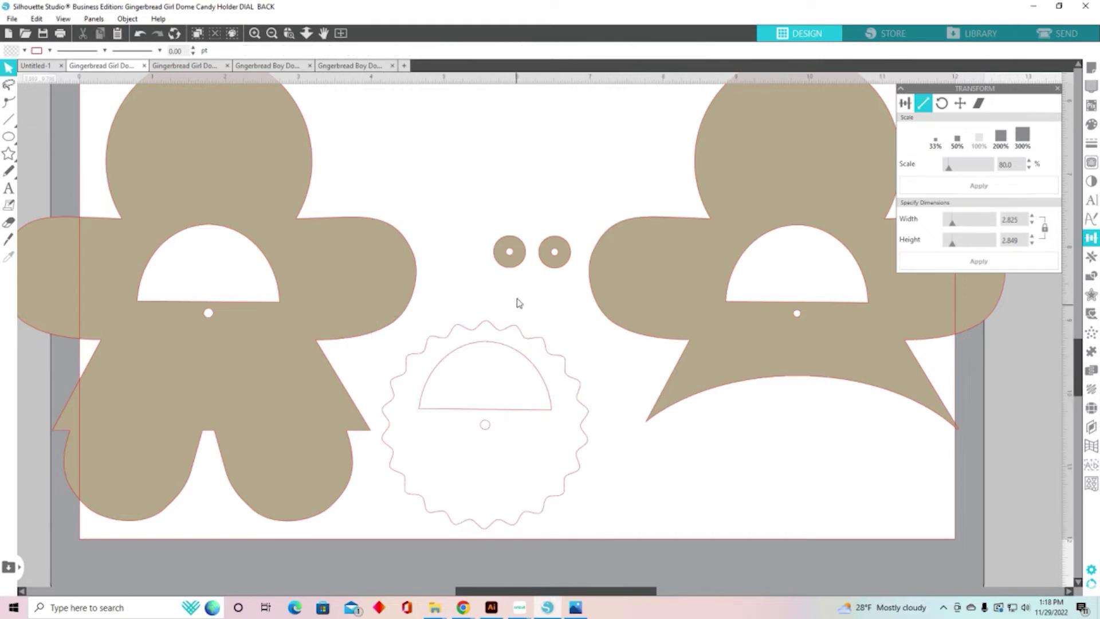
Step: Release the compound path of the left small ring above the scalloped dial
left_click(513, 269)
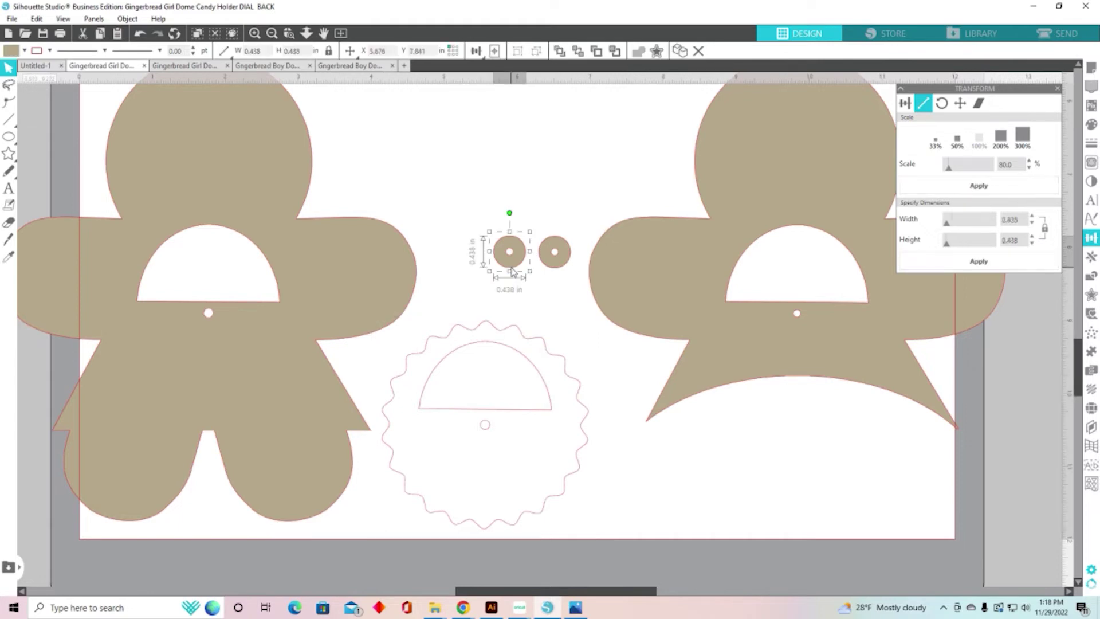
right_click(513, 271)
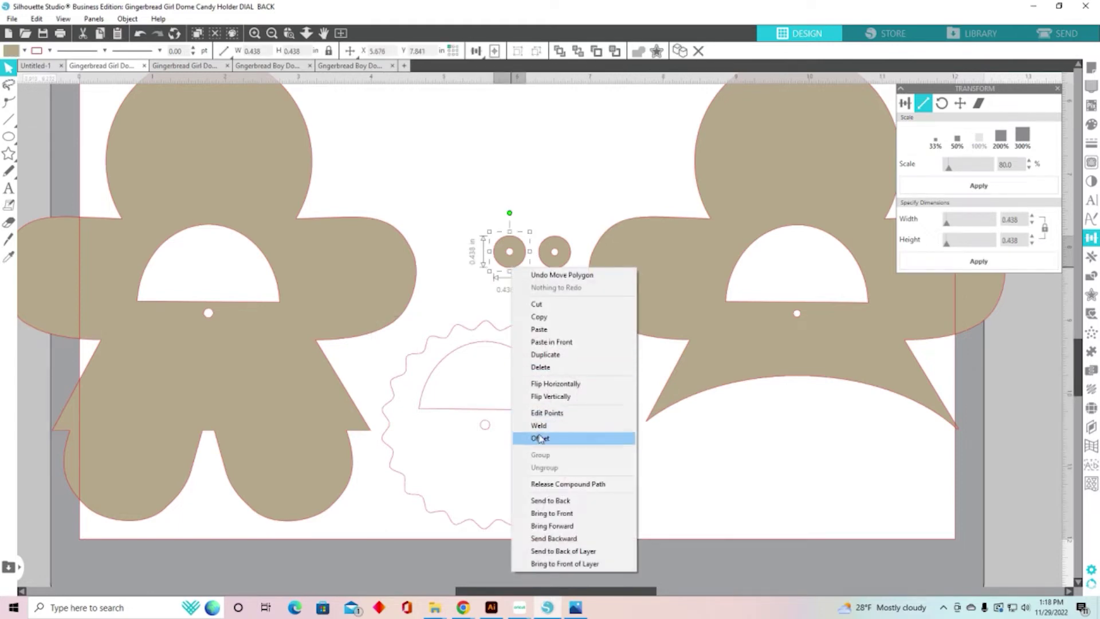
left_click(460, 338)
left_click(510, 264)
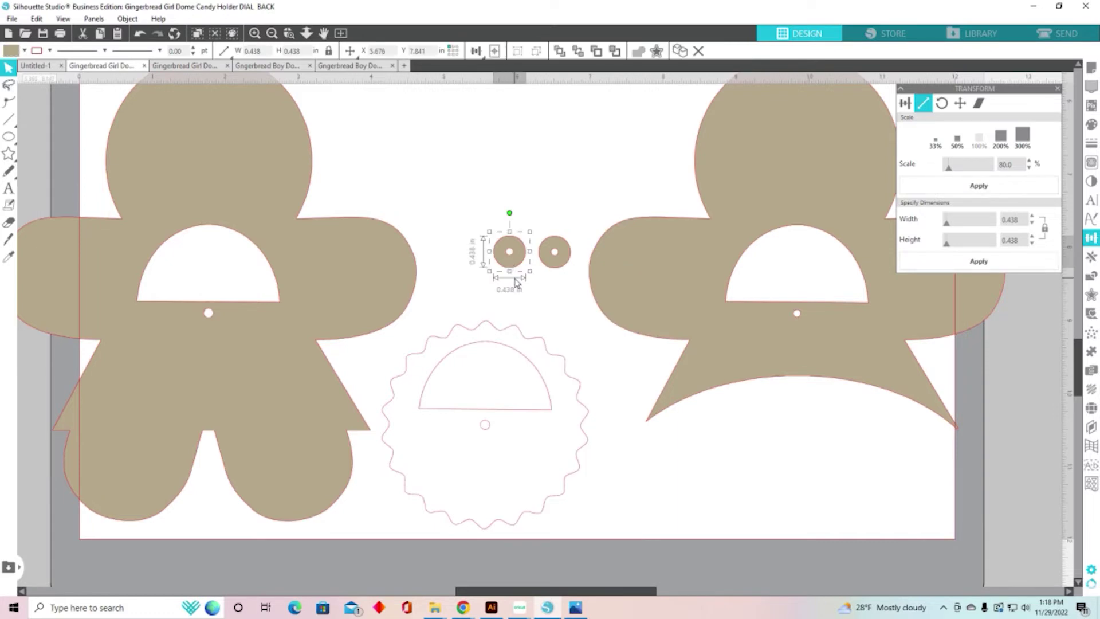
right_click(515, 266)
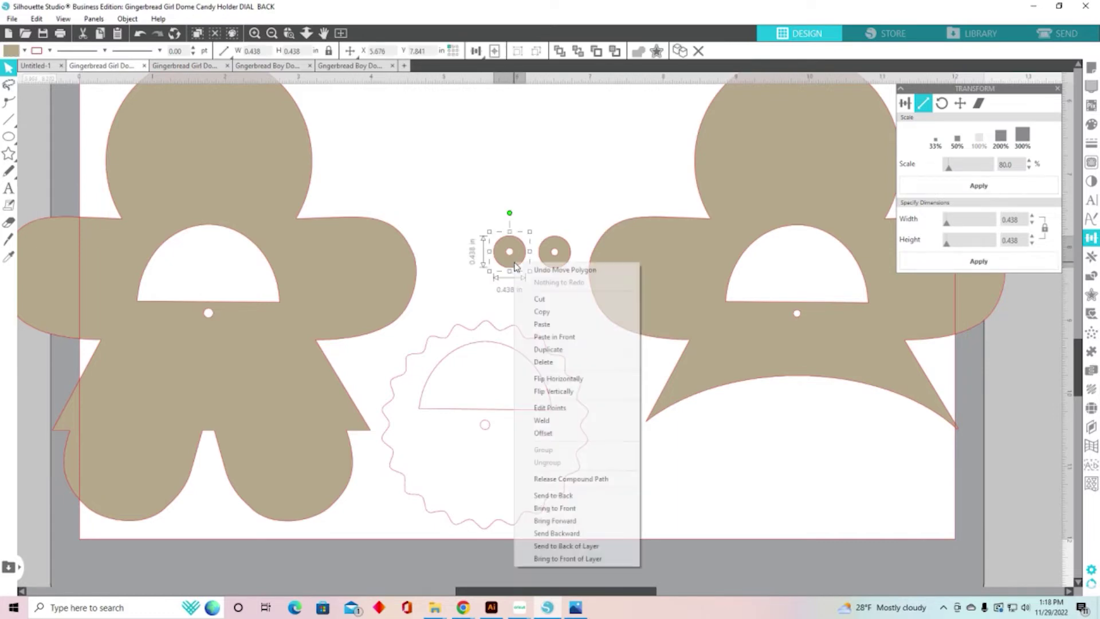
left_click(564, 479)
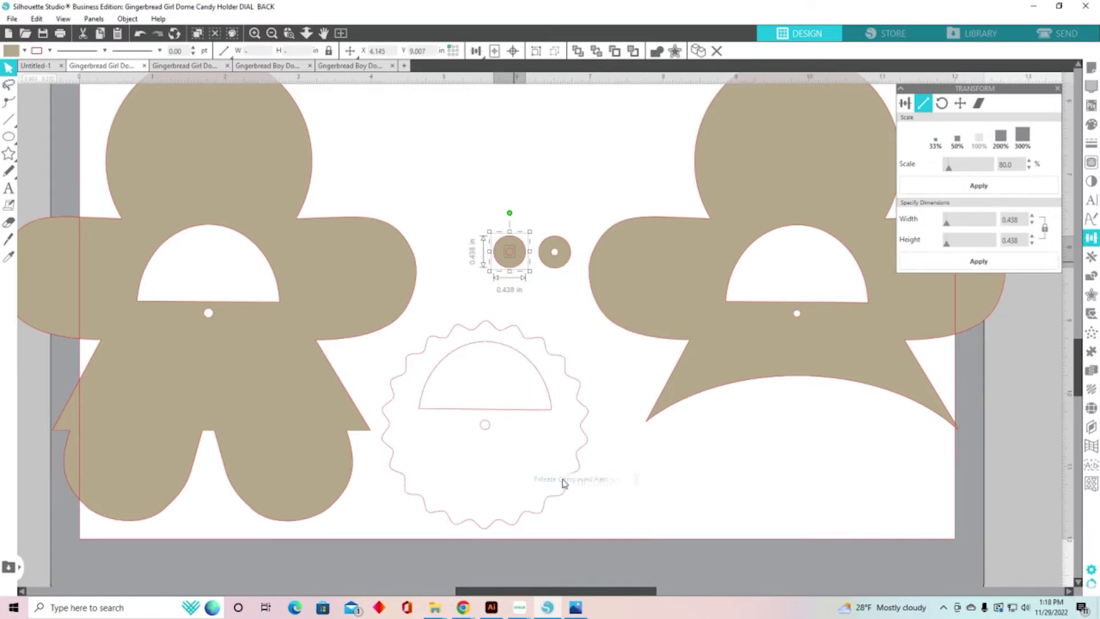
left_click(567, 337)
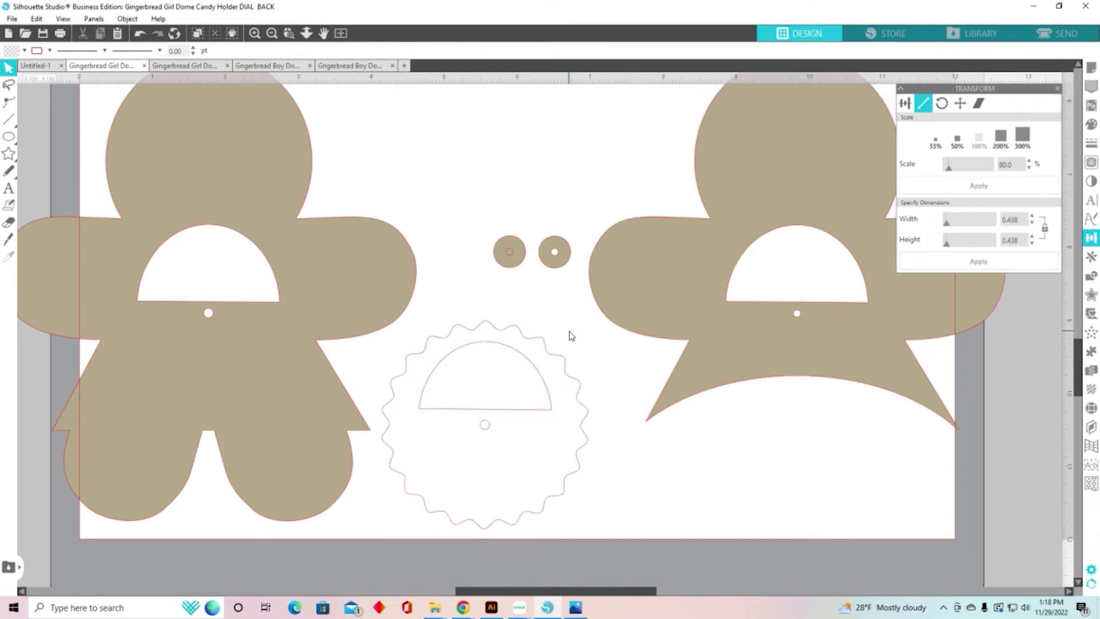
Step: Set the height of the left small ring's hole to 0.13 in and recombine hole and ring as a compound path
left_click(513, 252)
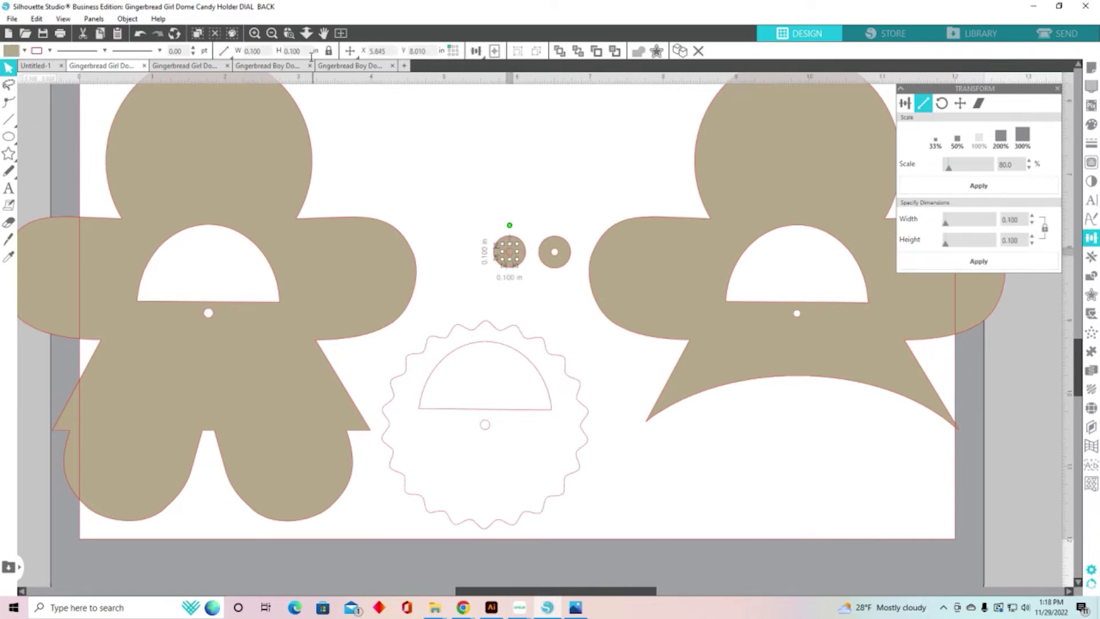
left_click(293, 50)
type("0.130")
key("Return")
left_click_drag(479, 220, 538, 278)
right_click(513, 259)
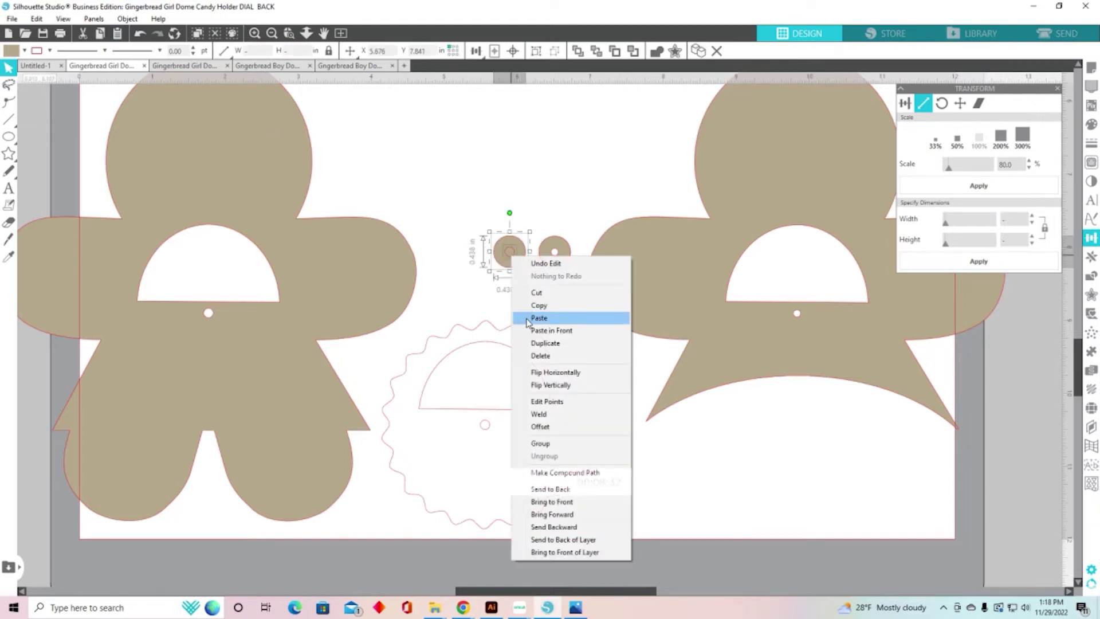
left_click(568, 473)
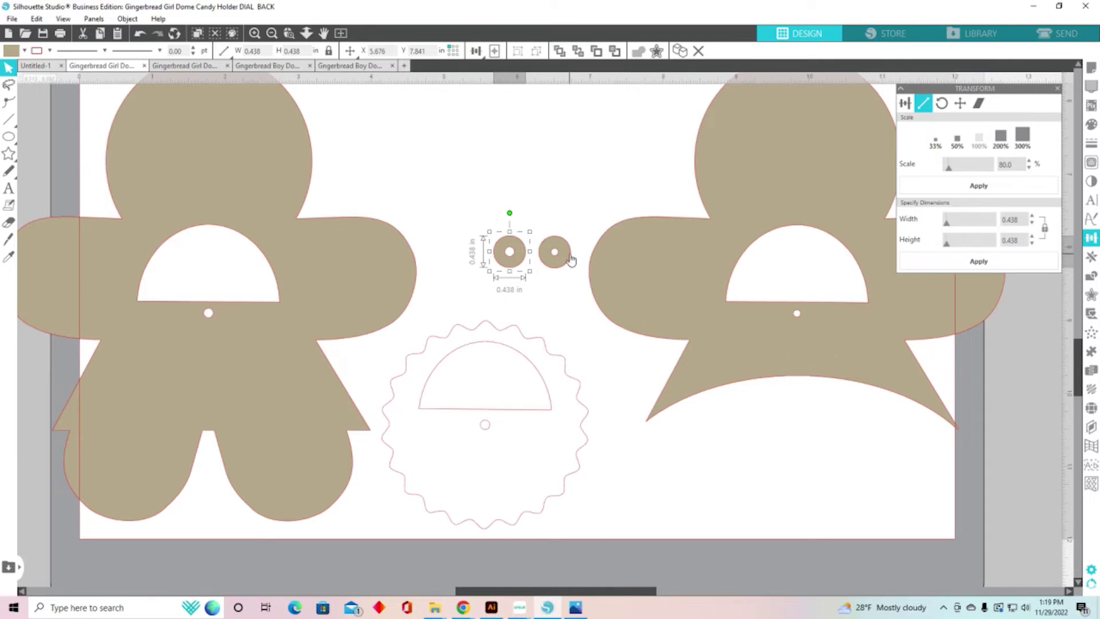
Step: Bring the whole dial design into view and select the bow-headed gingerbread piece to review the layout
left_click(342, 33)
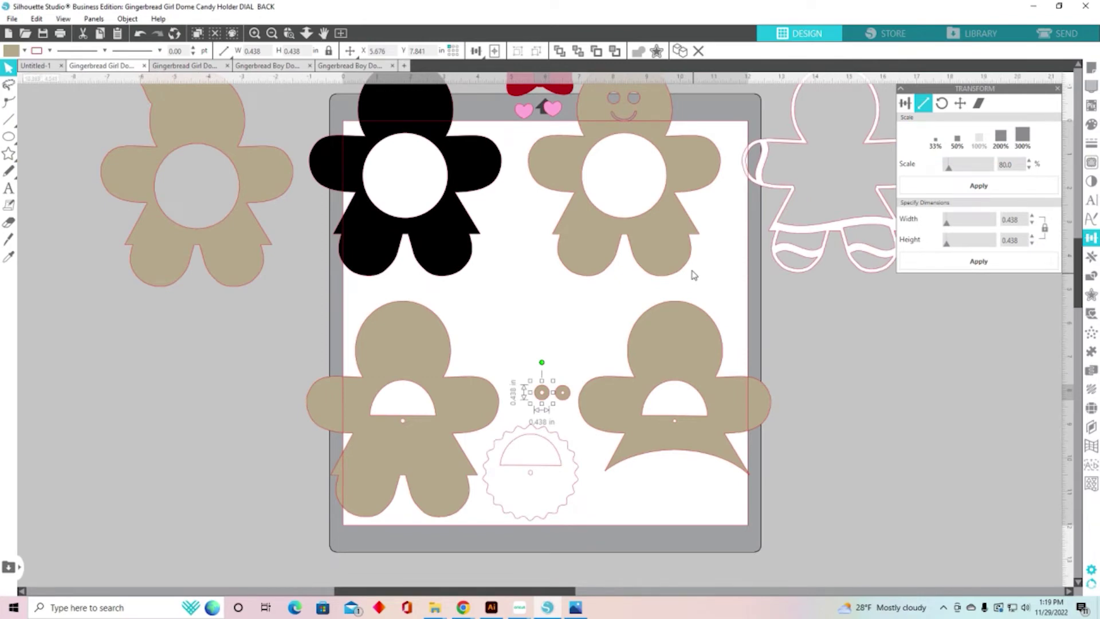
scroll(544, 359, "up", 2)
scroll(545, 359, "up", 2)
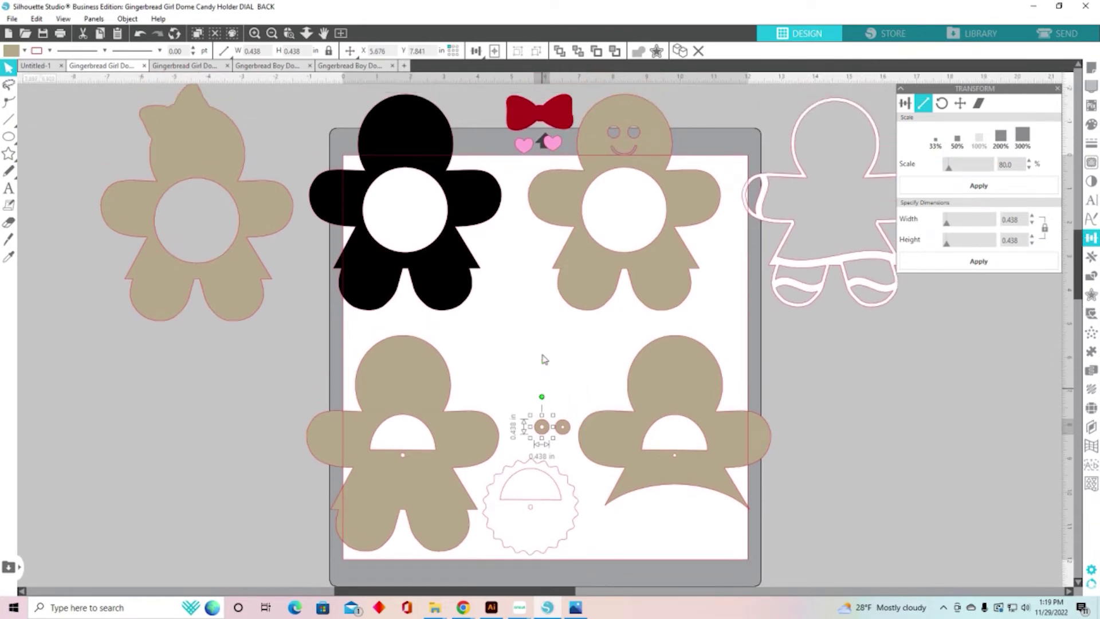
left_click(251, 222)
scroll(241, 397, "up", 1)
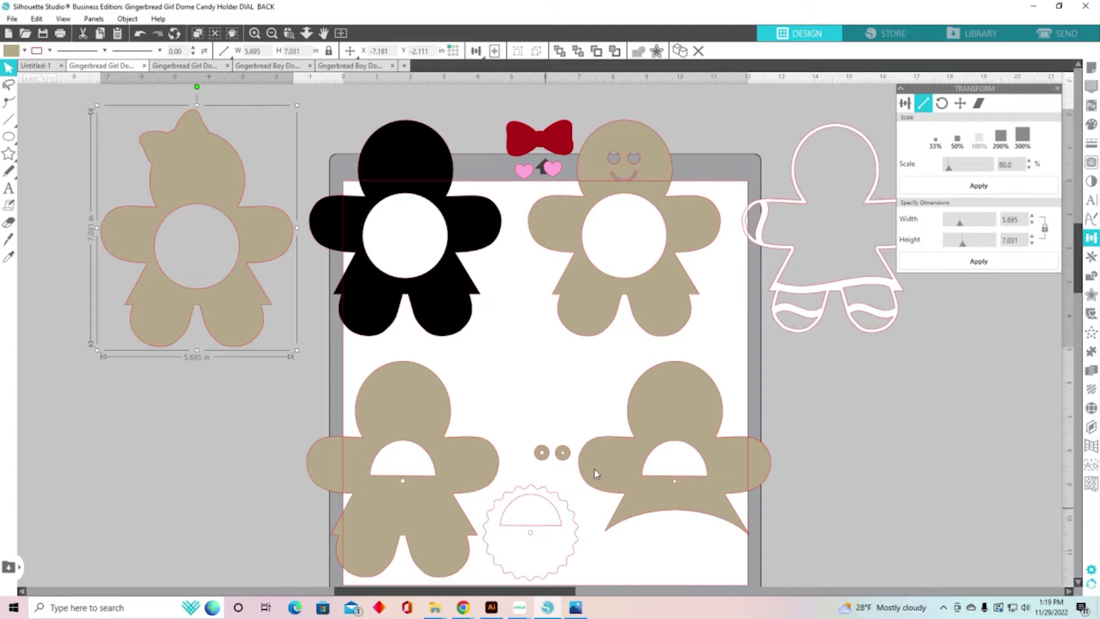
Step: In the gingerbread girl pull tab design, draw a yellow-filled ellipse about 2.78 by 3.01 in beside the bow-headed piece
left_click(183, 67)
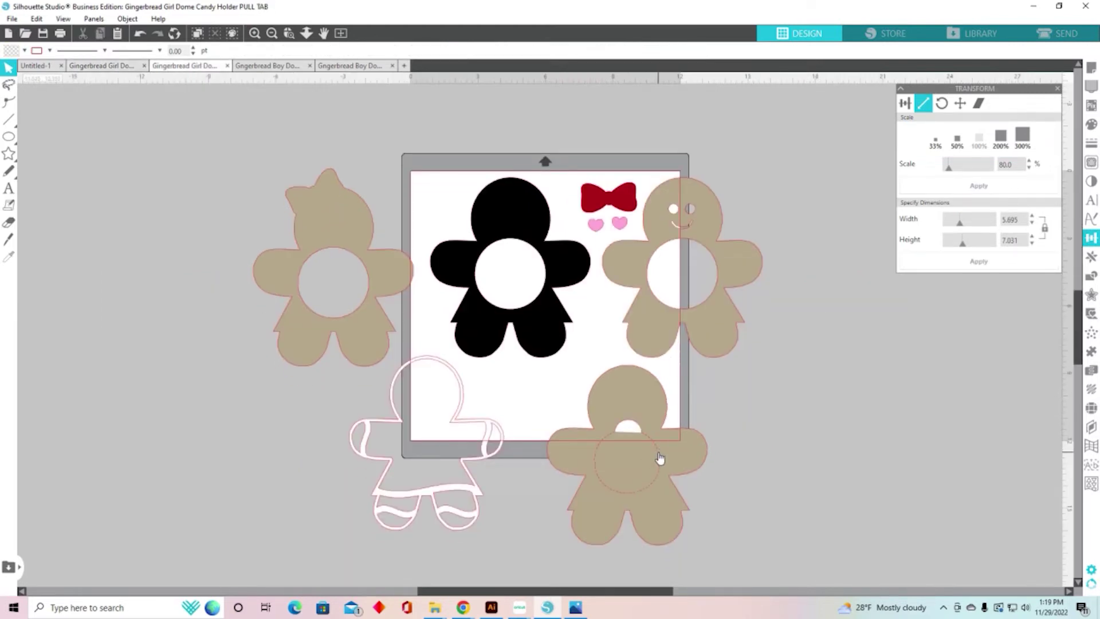
mouse_move(9, 136)
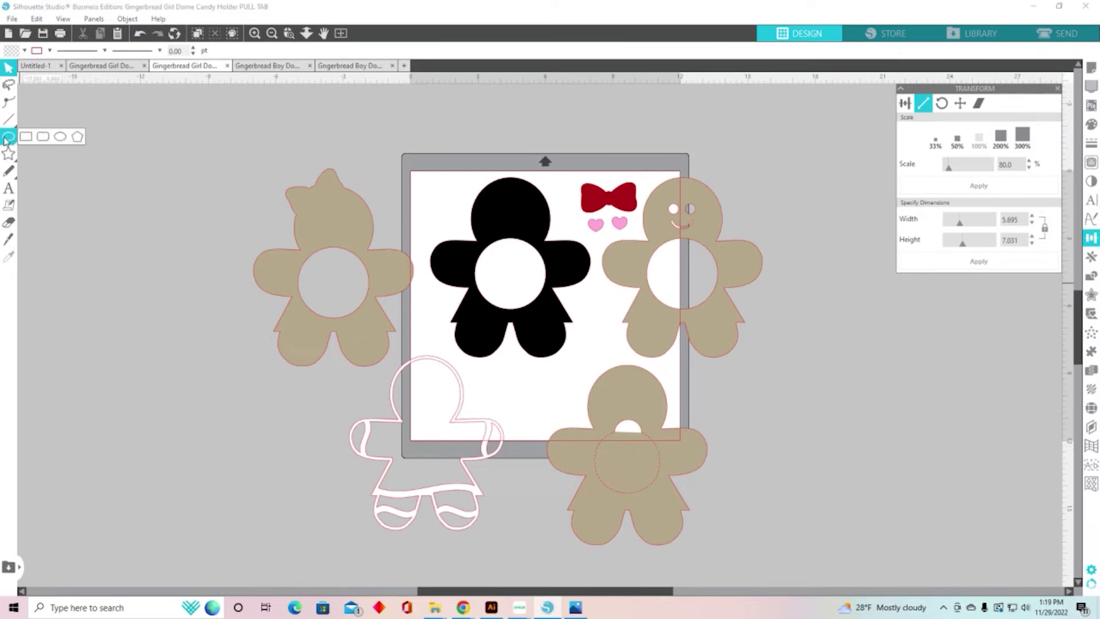
left_click(60, 136)
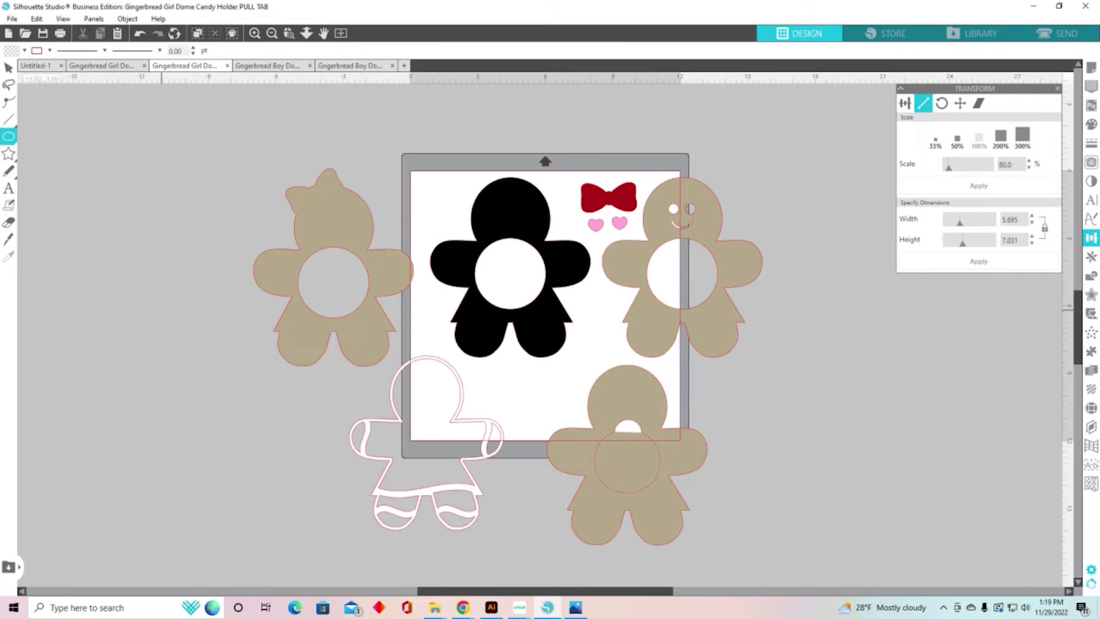
left_click_drag(159, 308, 228, 382)
key("v")
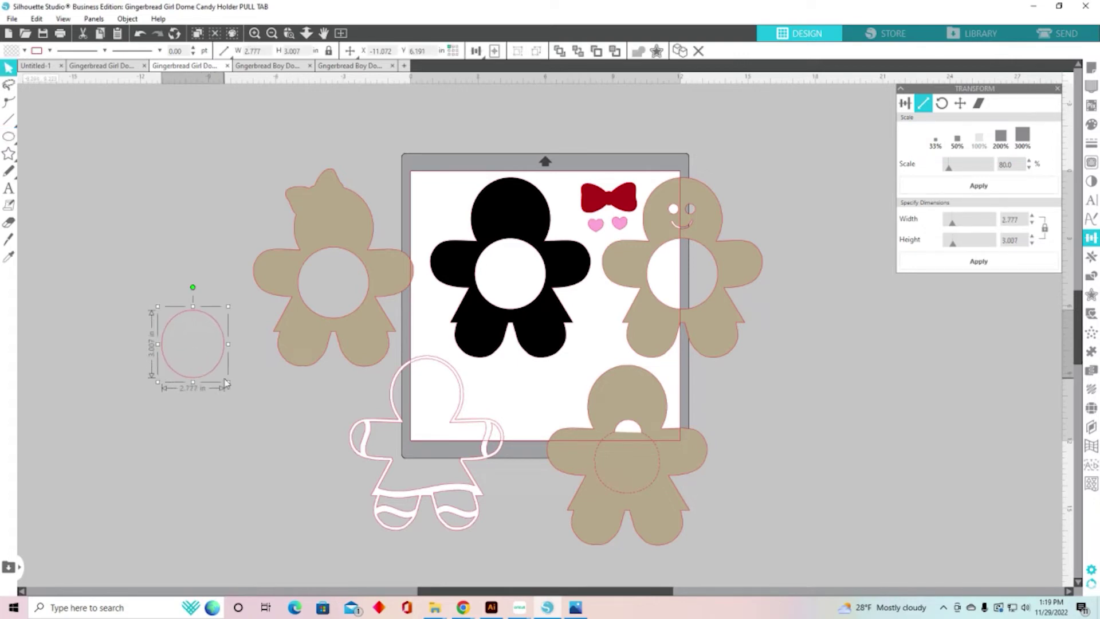
left_click(11, 55)
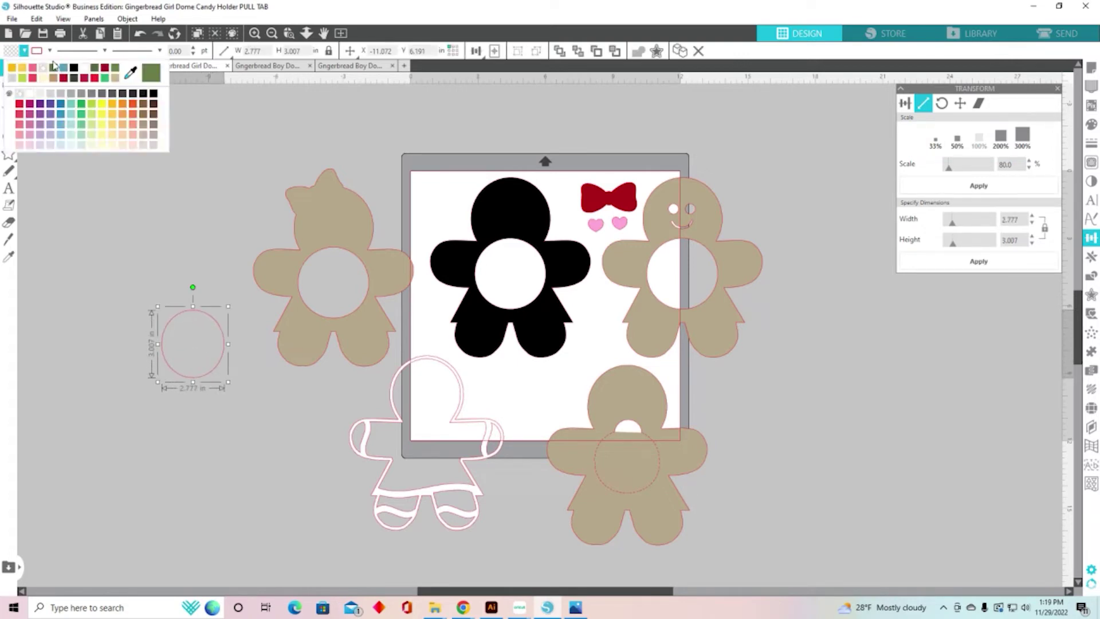
left_click(21, 69)
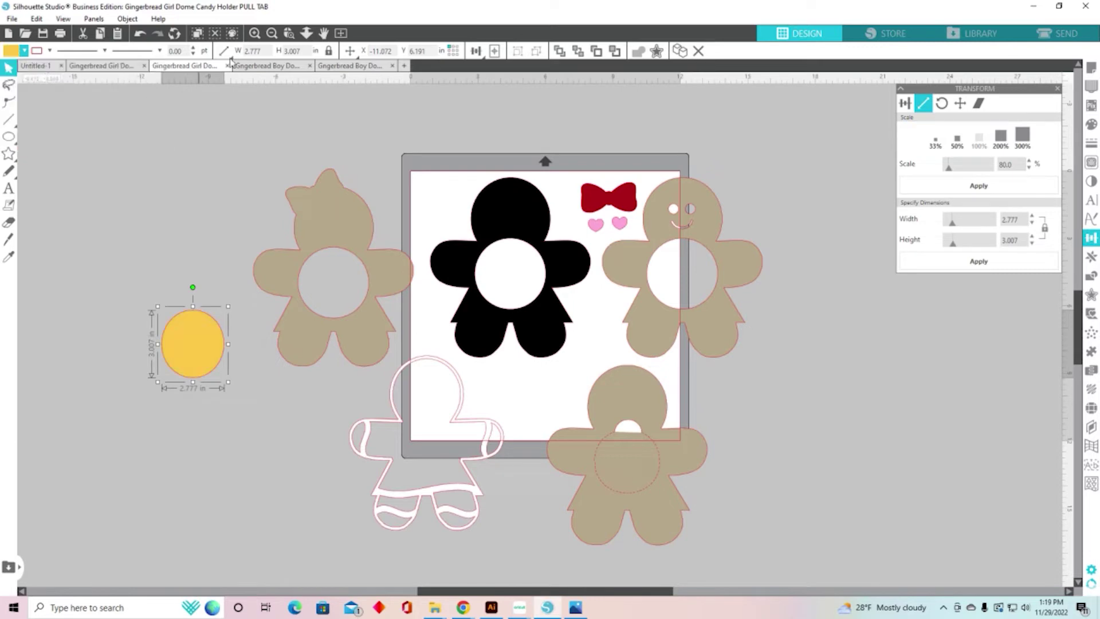
Step: Unlock the yellow ellipse's aspect ratio and set its width and height to 2.51 in
left_click(329, 53)
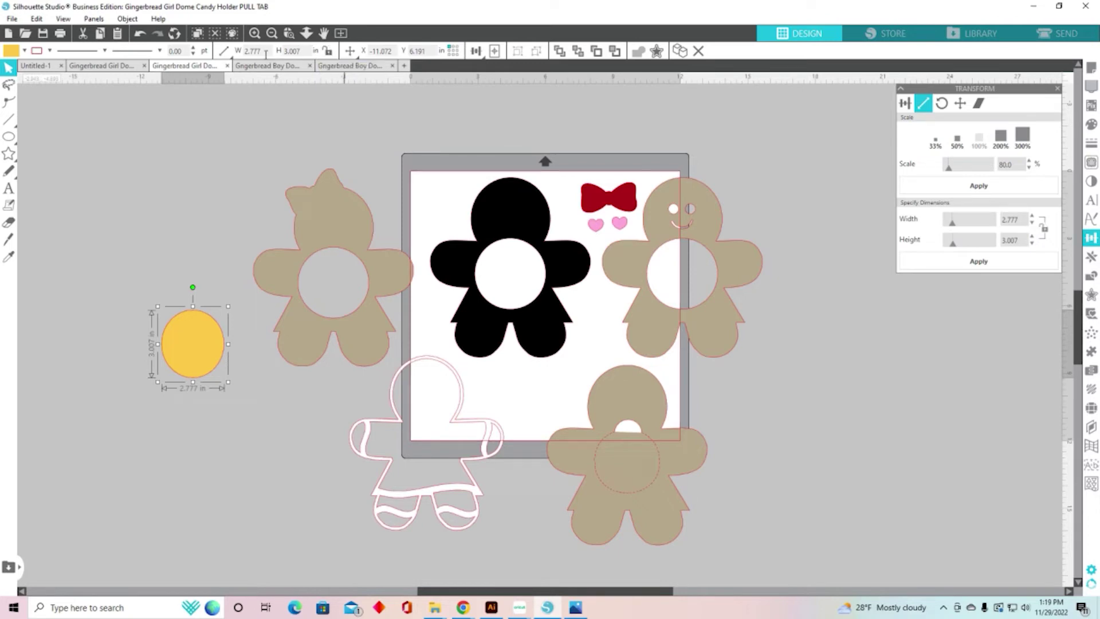
left_click(266, 54)
type("2.51")
key("Tab")
type("2.5")
key("Return")
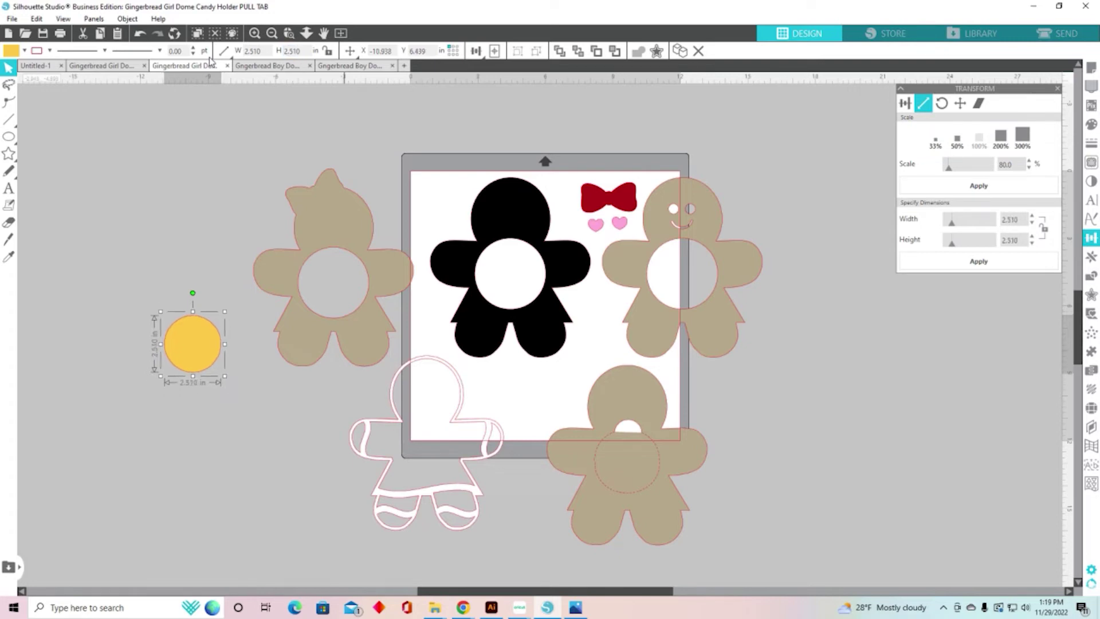
Step: Place the yellow circle over the bow-headed piece's opening, and scale all the gingerbread pieces except that circle to 80%
left_click_drag(206, 354, 341, 295)
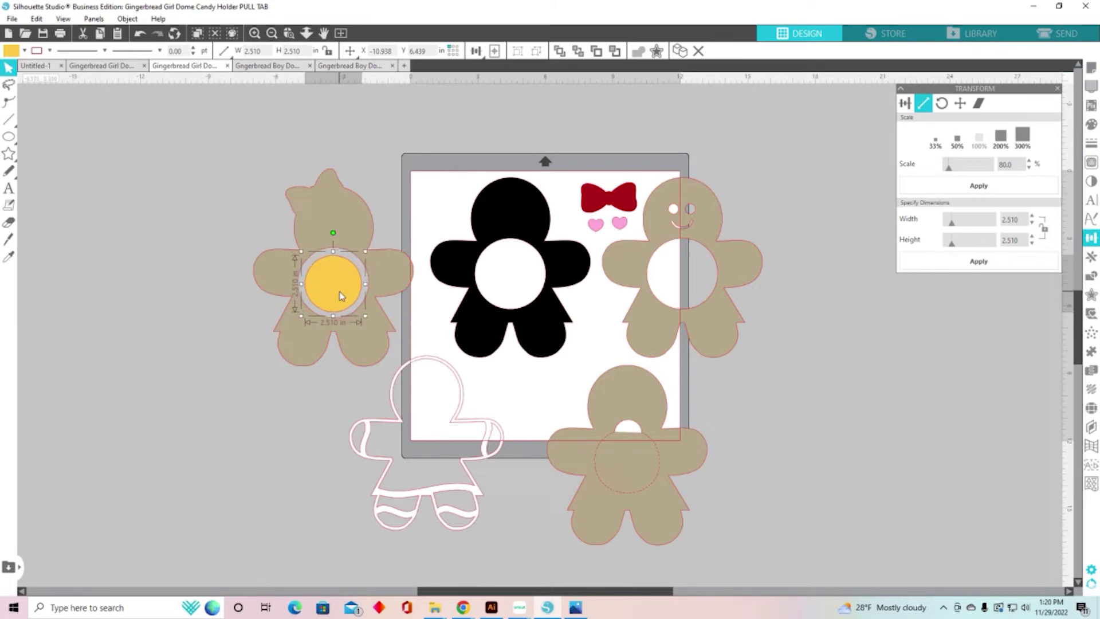
key("ctrl+a")
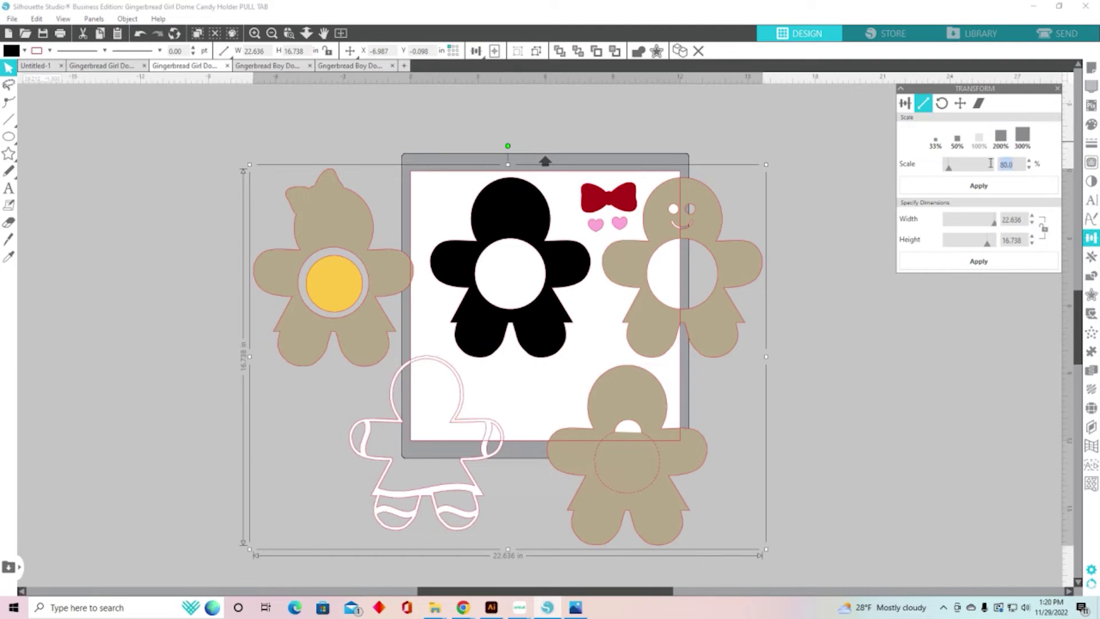
left_click(990, 185)
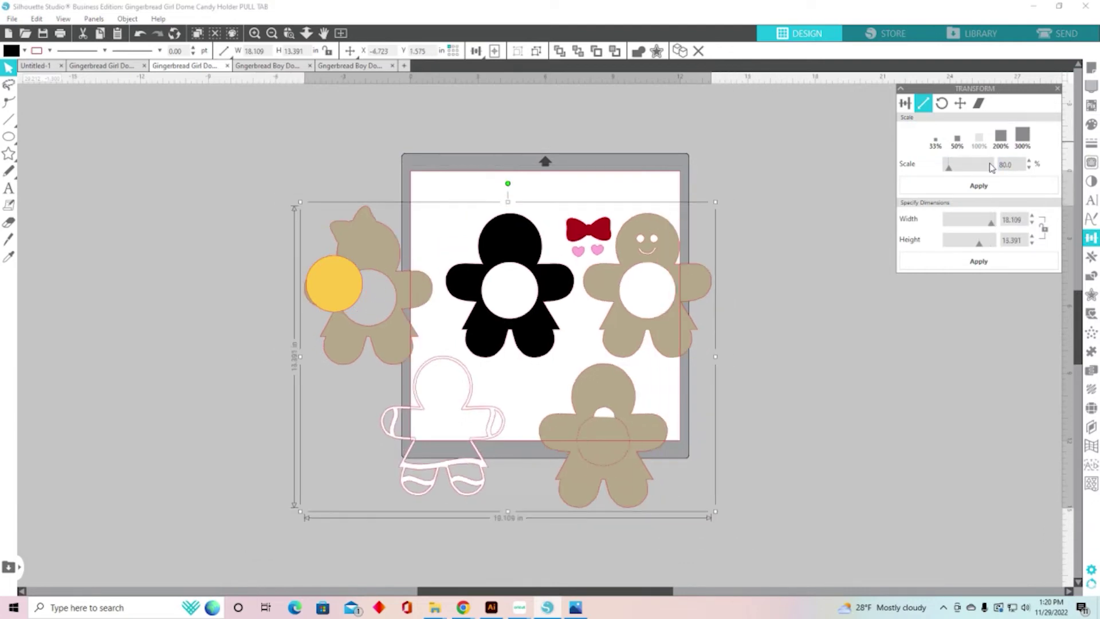
Step: Delete the yellow reference circle and move the scaled gingerbread girl pieces upward
left_click(816, 424)
left_click_drag(304, 268, 273, 245)
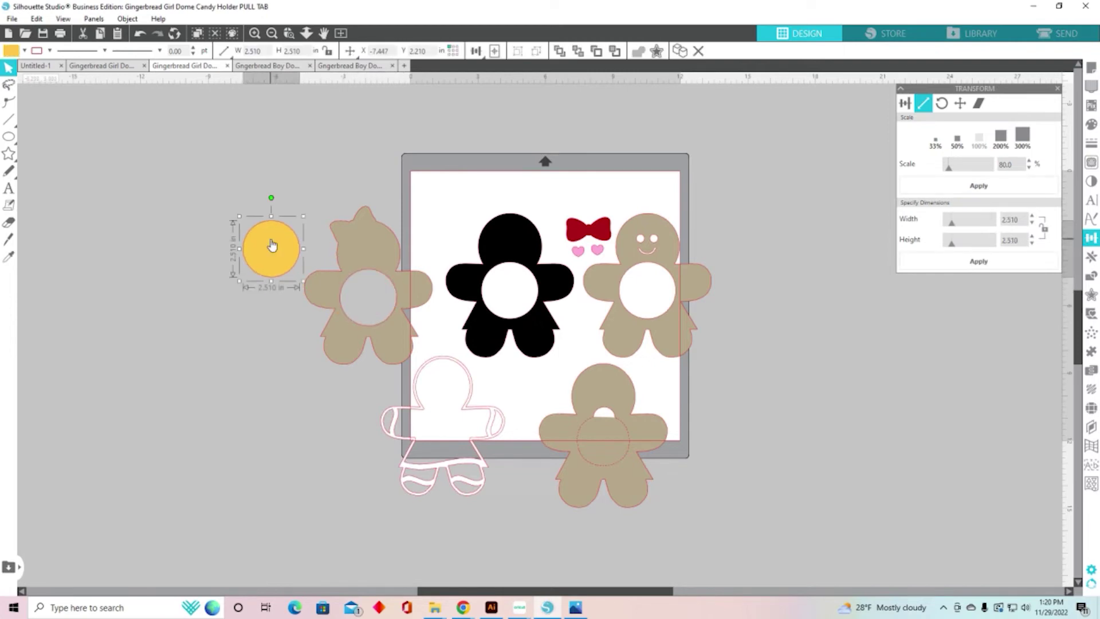
key("Delete")
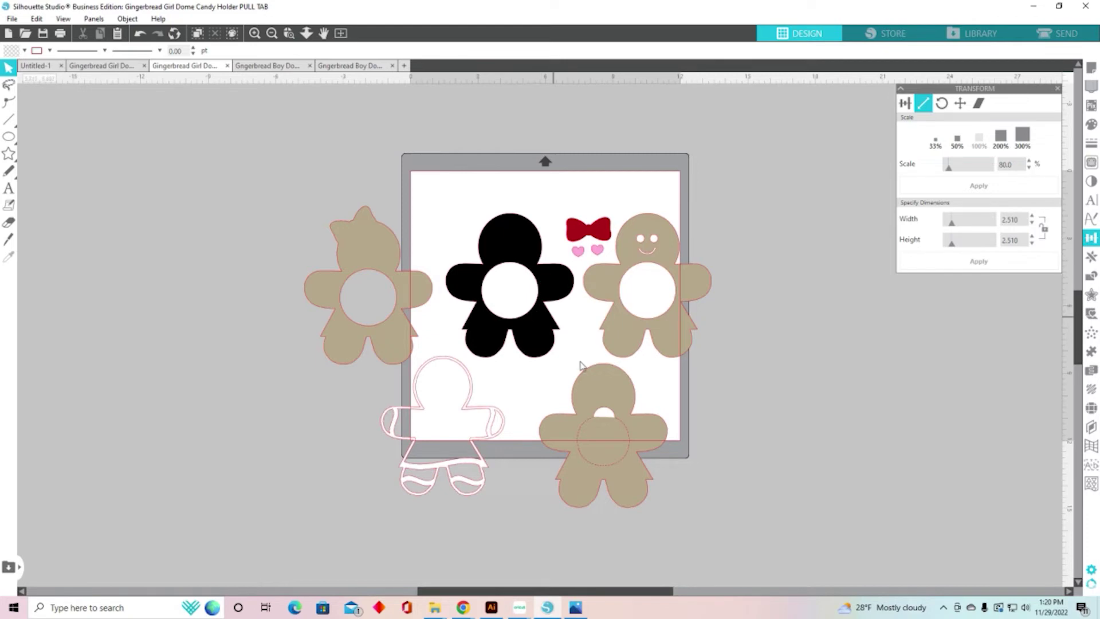
left_click_drag(629, 408, 599, 297)
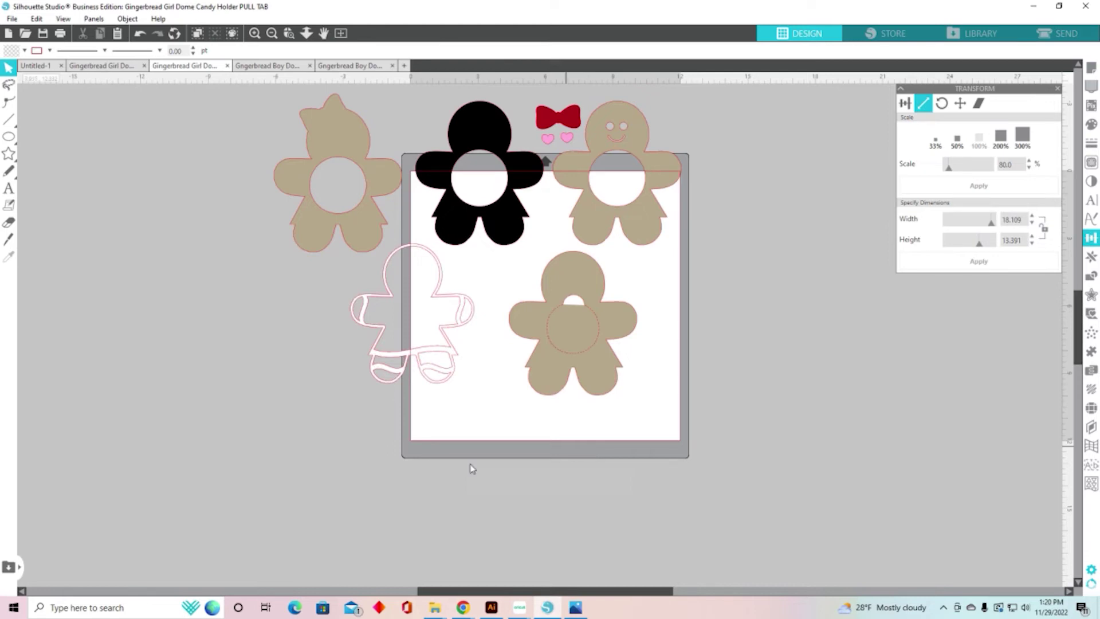
Step: Switch to the gingerbread boy dial design and ungroup all its pieces
left_click(270, 66)
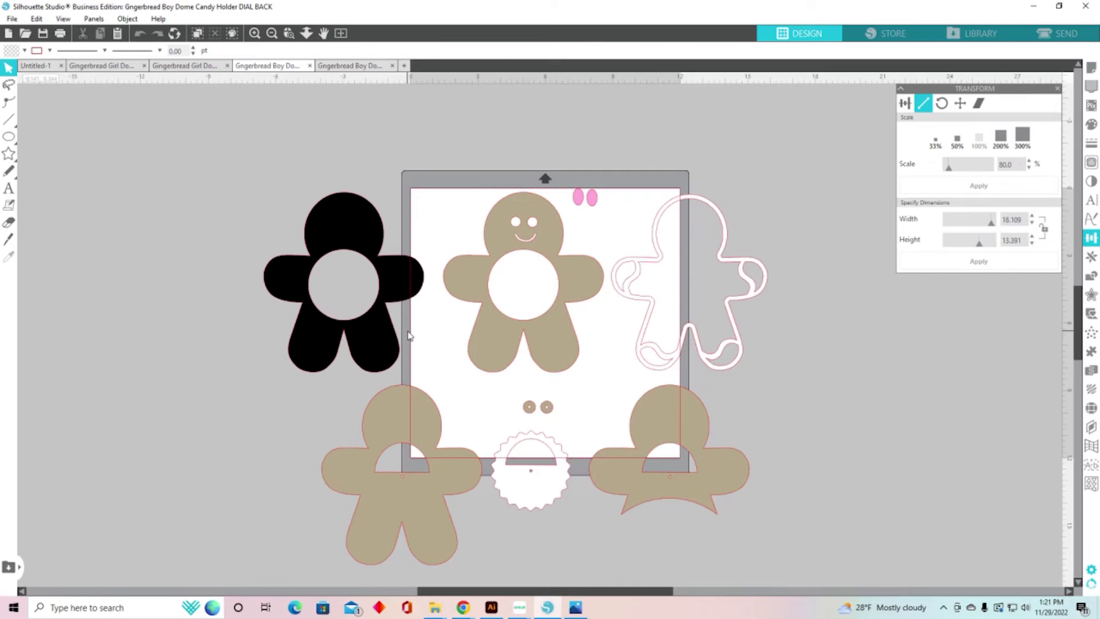
left_click(378, 344)
right_click(378, 344)
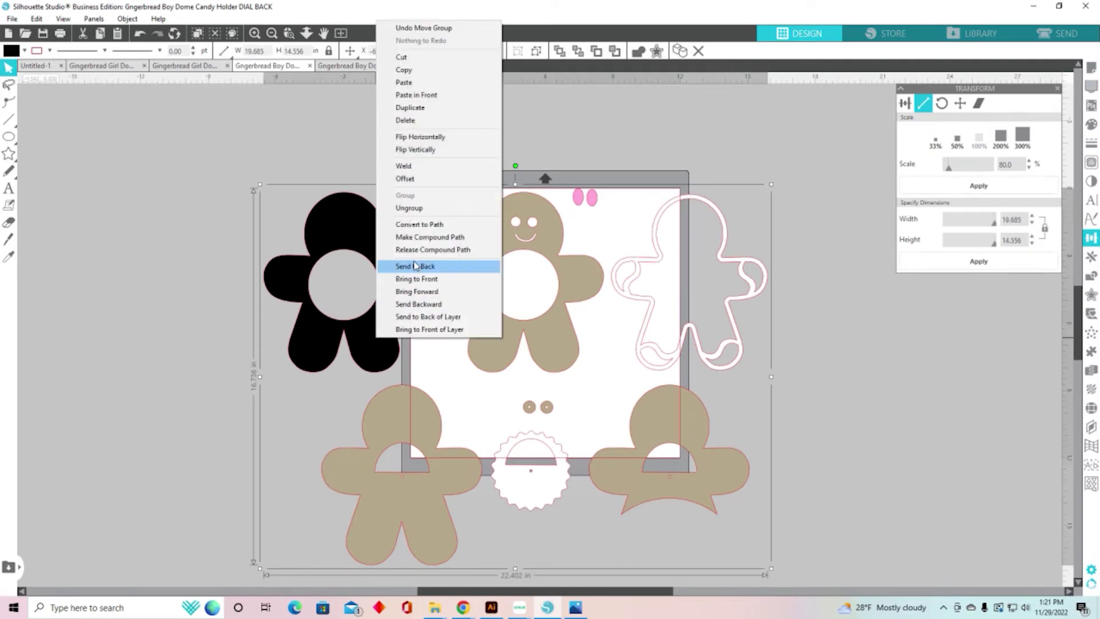
left_click(416, 208)
Step: Release the compound path of the black gingerbread boy piece
left_click(349, 231)
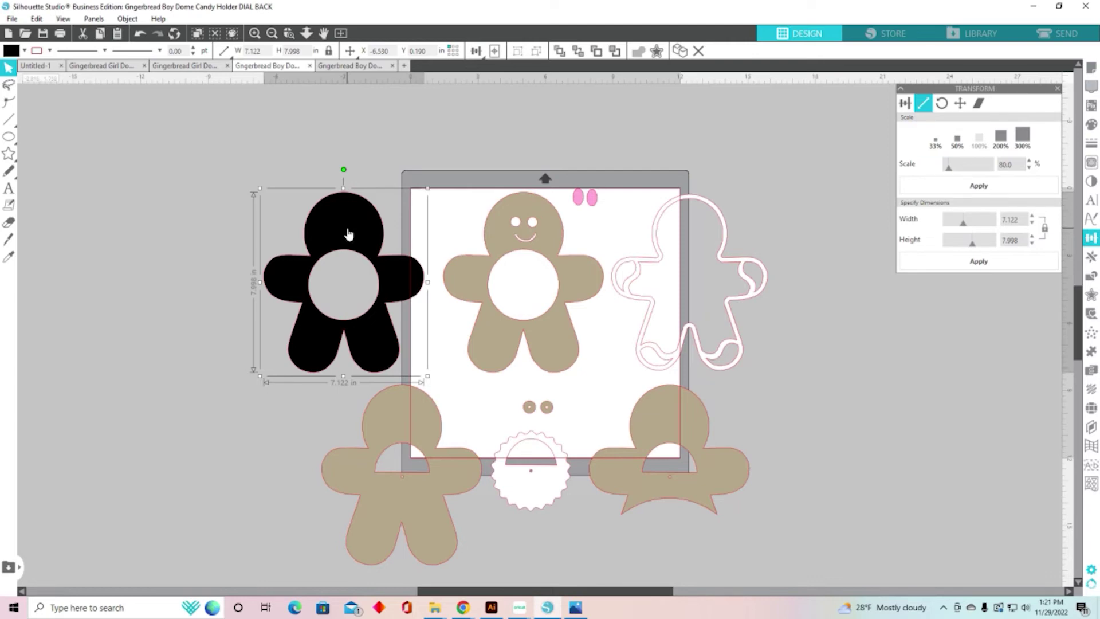
right_click(348, 233)
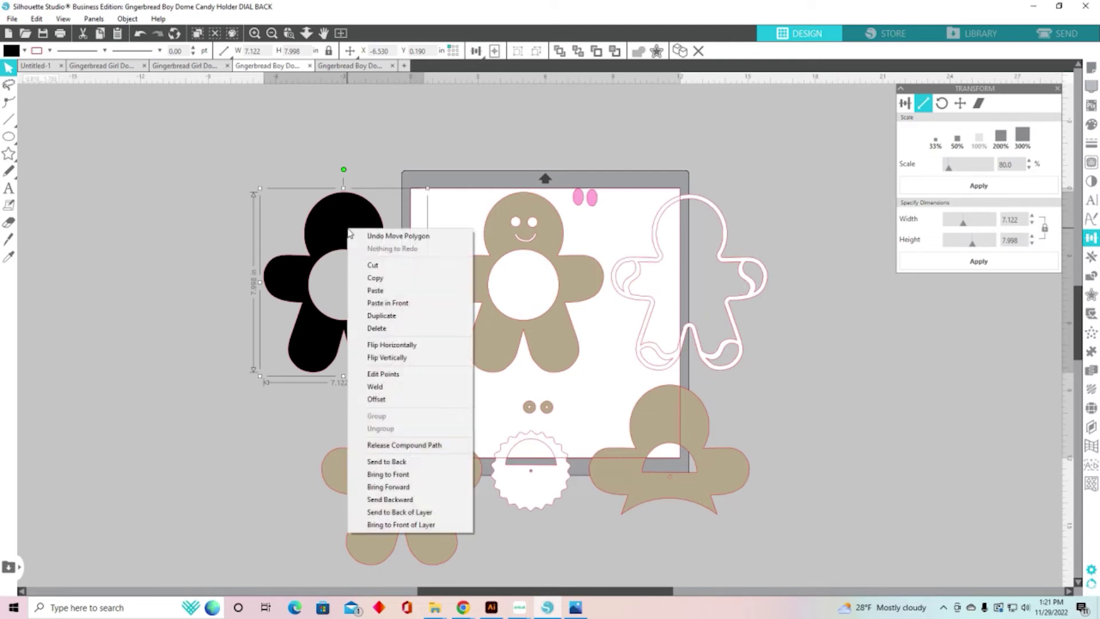
left_click(425, 446)
left_click(181, 348)
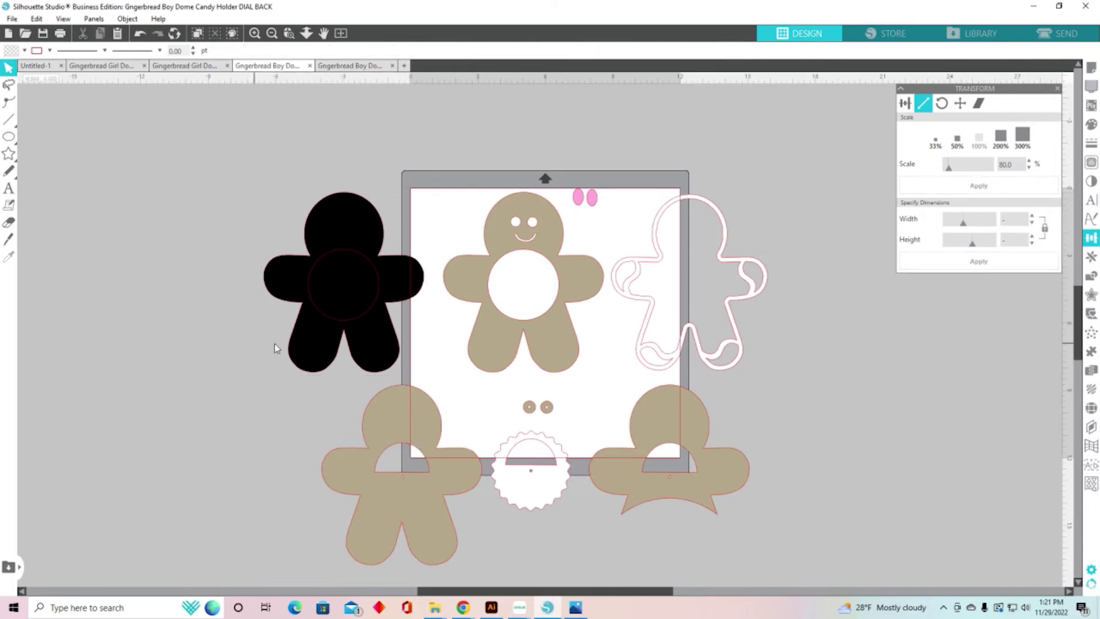
Step: Set the height of the black gingerbread piece's centre circle to 2.51 in with proportions locked
left_click(363, 318)
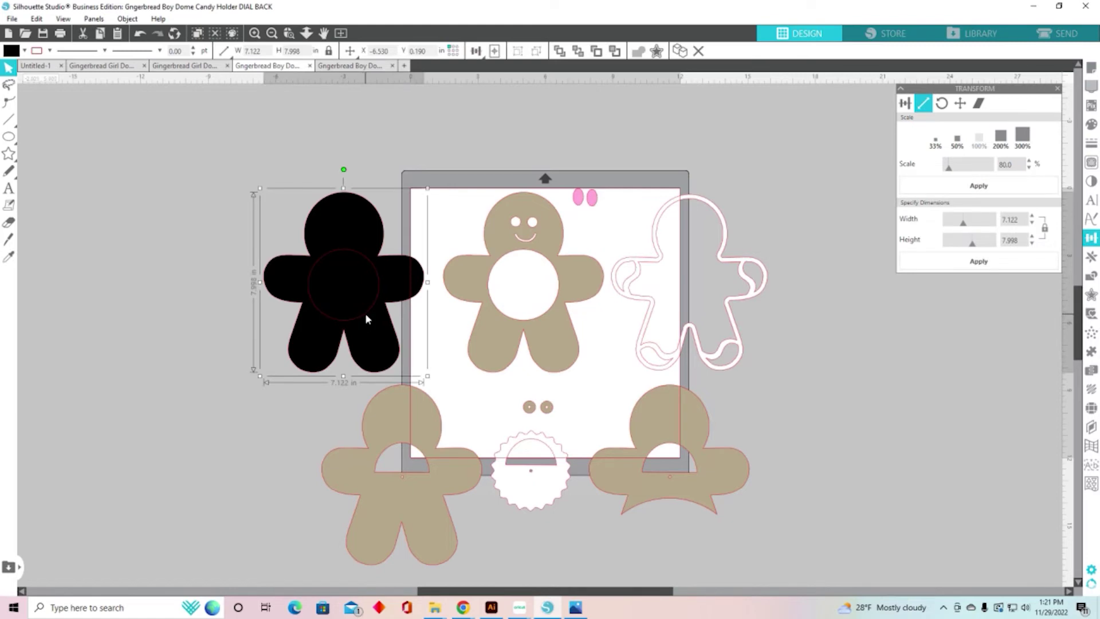
left_click(372, 312)
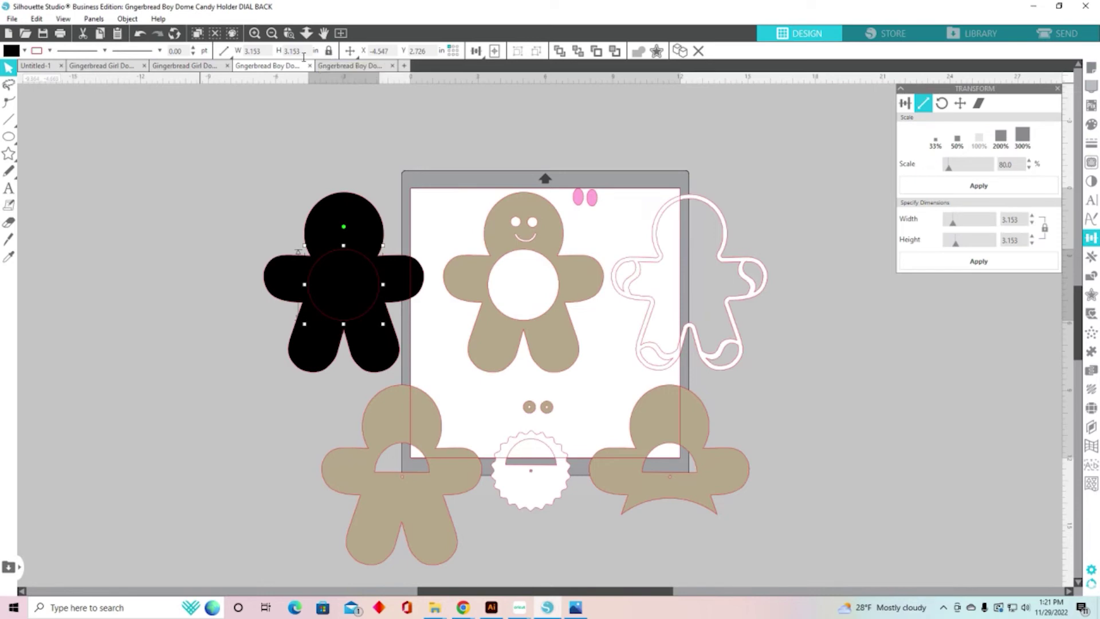
left_click_drag(305, 51, 272, 51)
type("2.51")
key("Return")
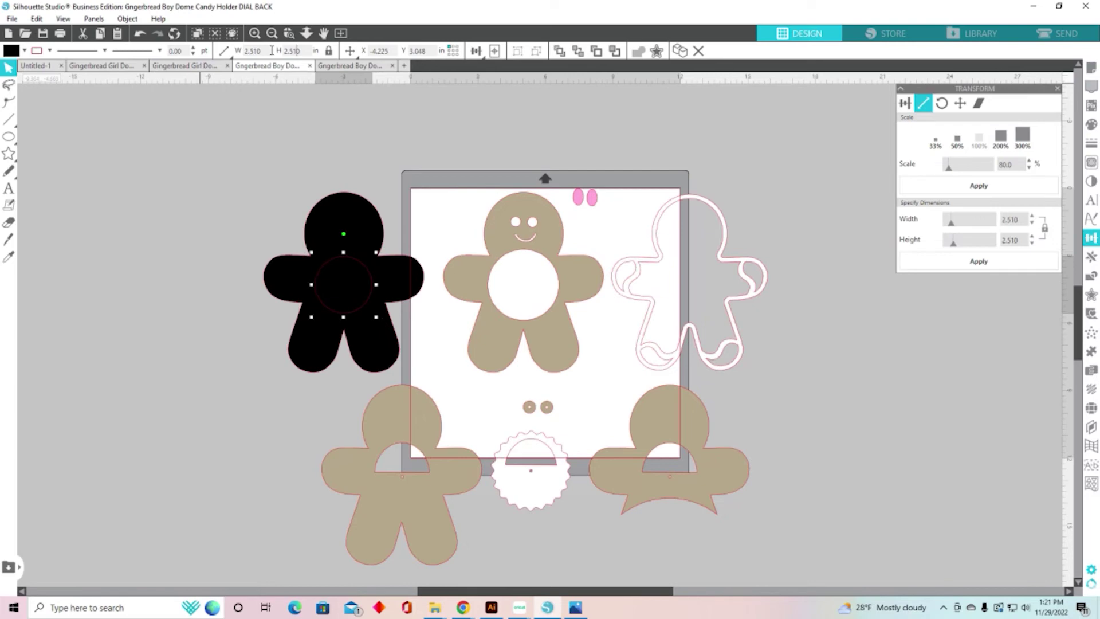
Step: Make a compound path from the black gingerbread outline and its resized centre circle
left_click_drag(267, 191, 315, 256)
left_click_drag(259, 187, 390, 345)
right_click(367, 305)
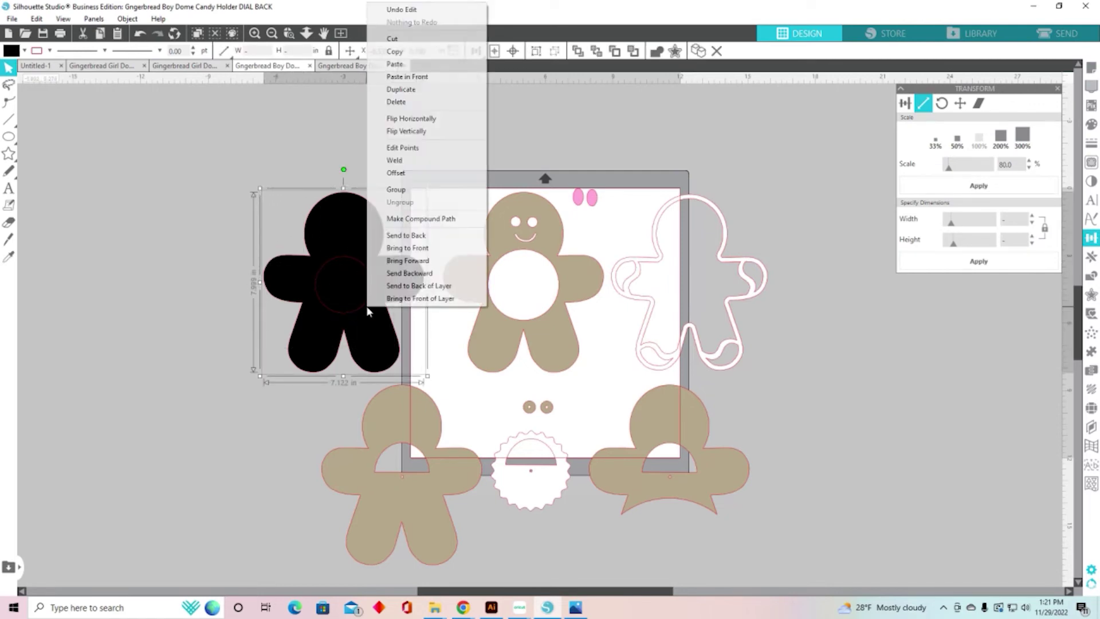
left_click(428, 220)
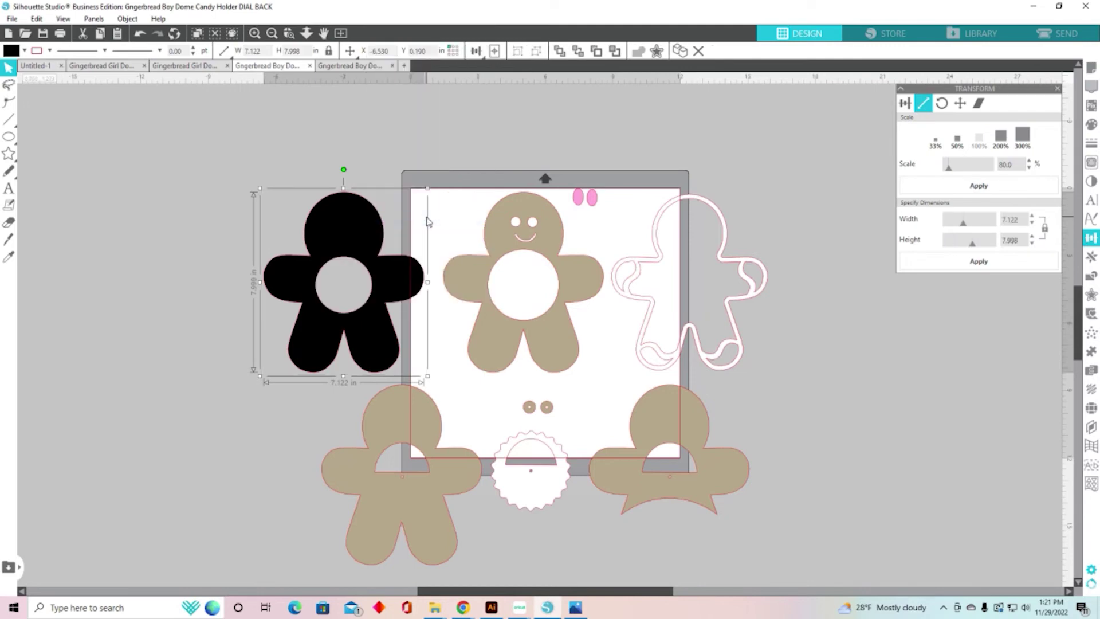
Step: Release the compound path of the tan smiling gingerbread boy piece
left_click(518, 322)
right_click(518, 323)
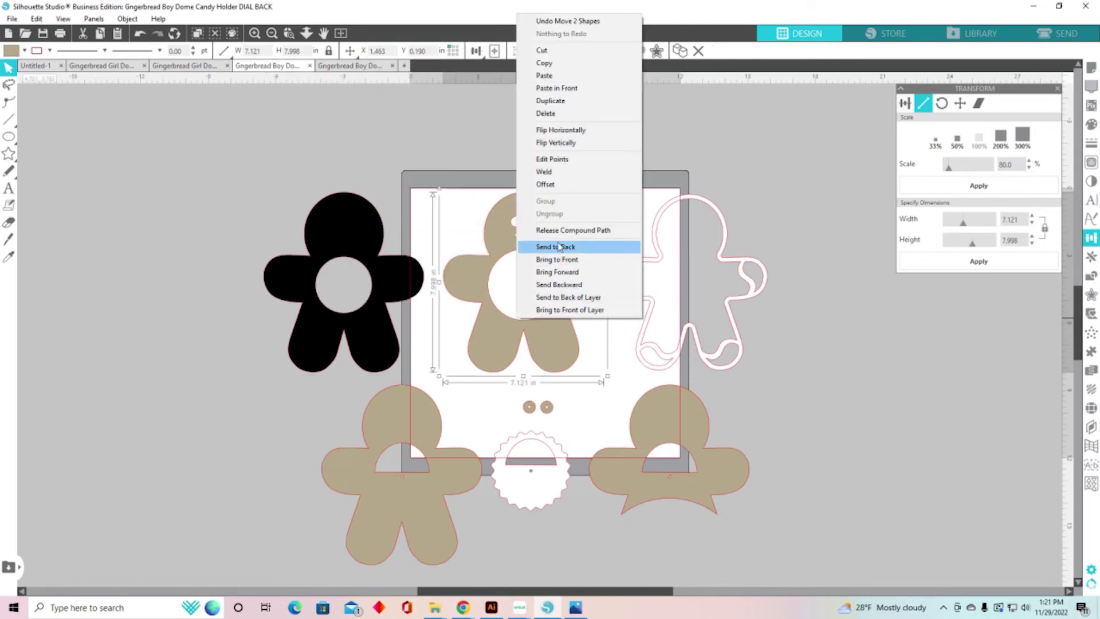
left_click(564, 228)
left_click(475, 154)
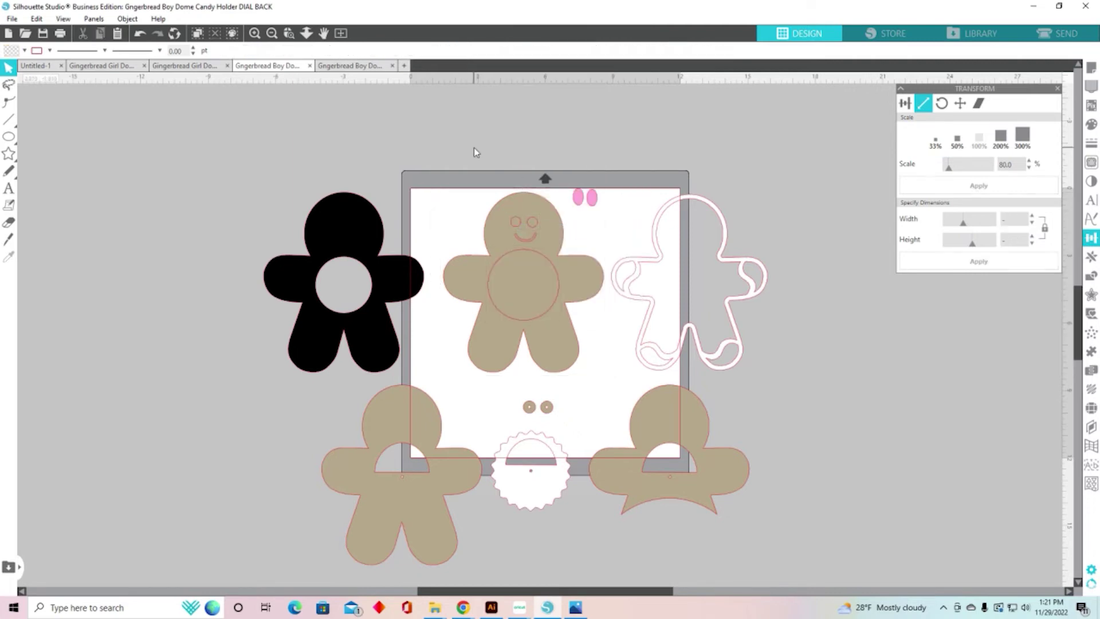
Step: Set the height of the tan smiling piece's centre circle to 2.51 in with proportions locked
left_click(556, 272)
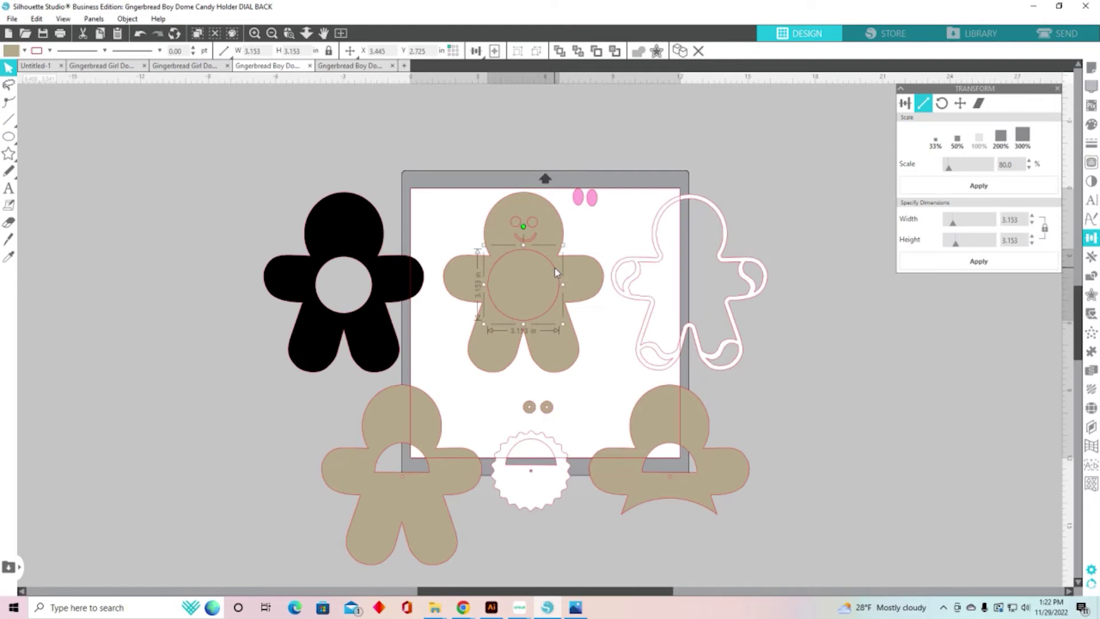
left_click(303, 51)
type("2.51")
key("Return")
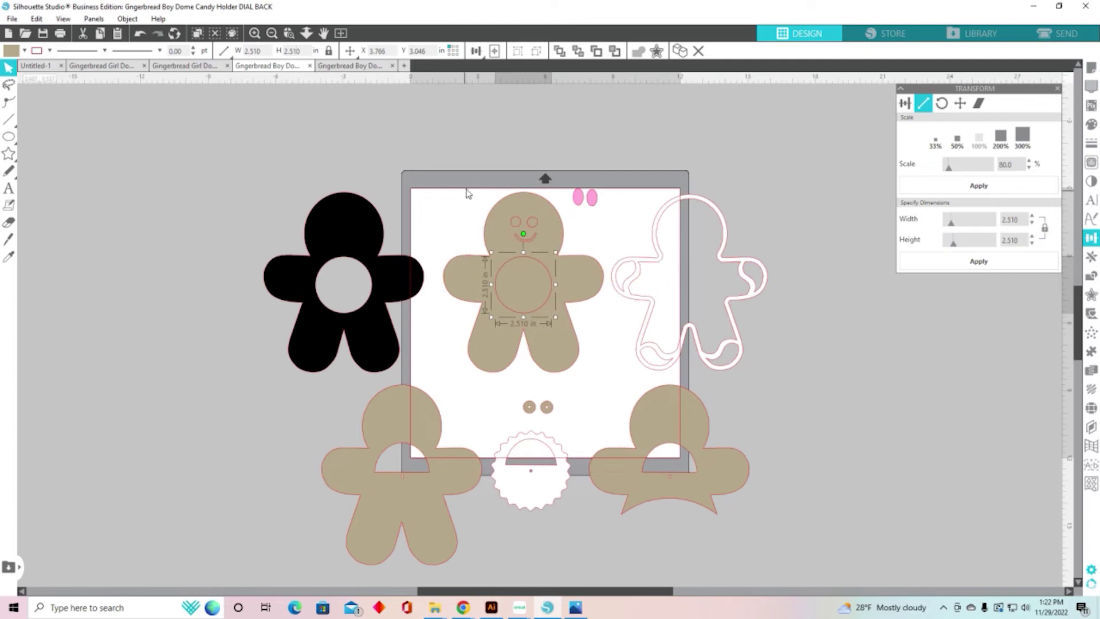
Step: Make a compound path from the tan gingerbread outline, its face cutouts and its resized centre circle
right_click(539, 331)
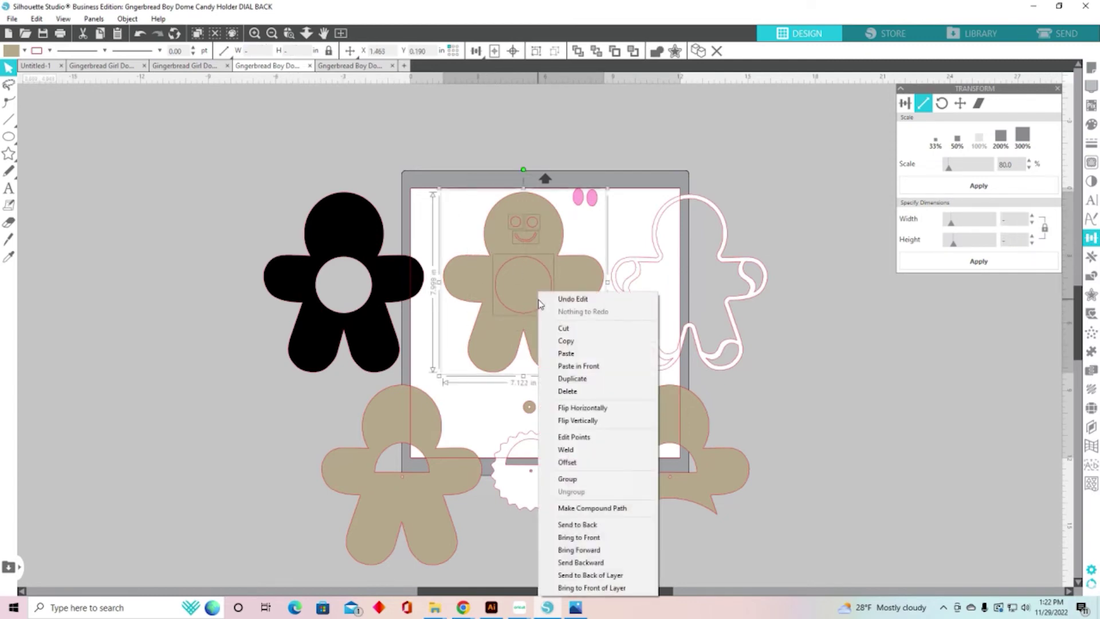
left_click(612, 508)
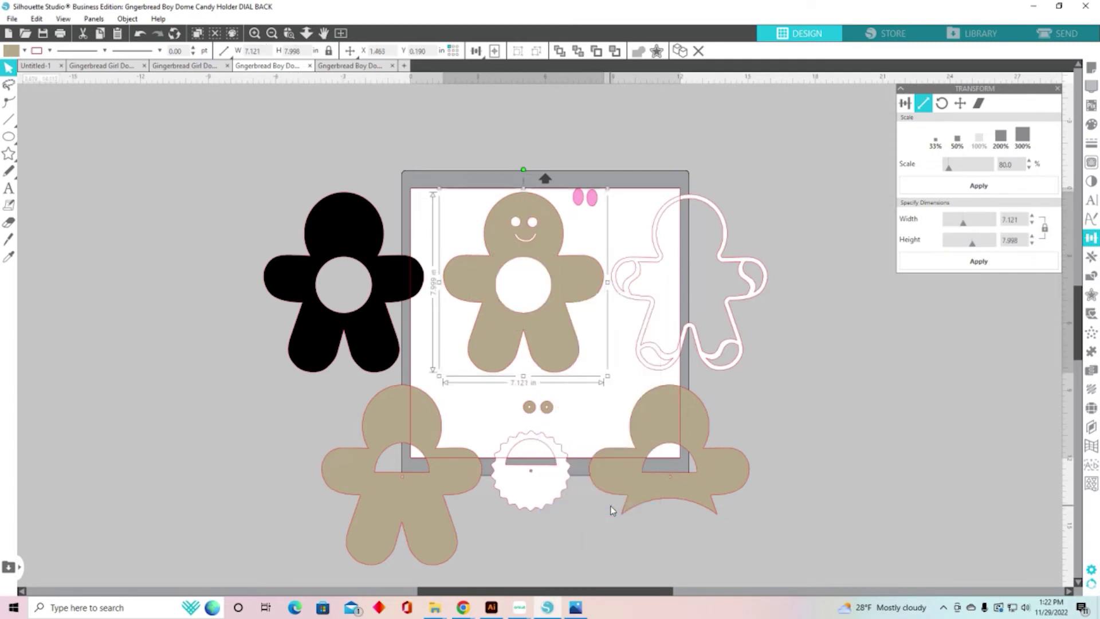
scroll(778, 378, "down", 1)
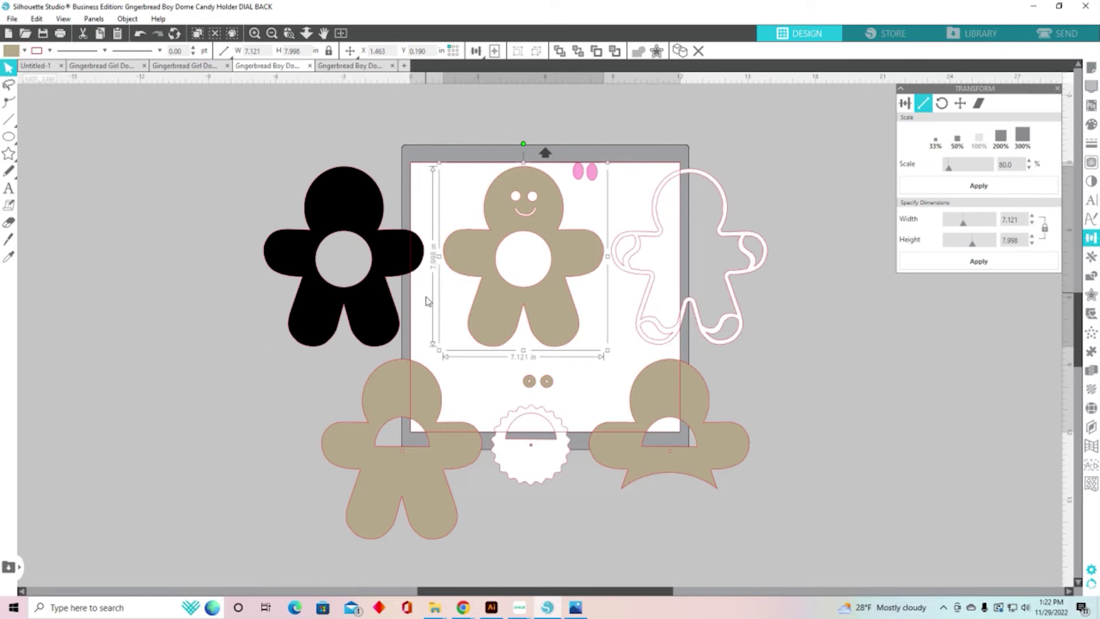
left_click(388, 290)
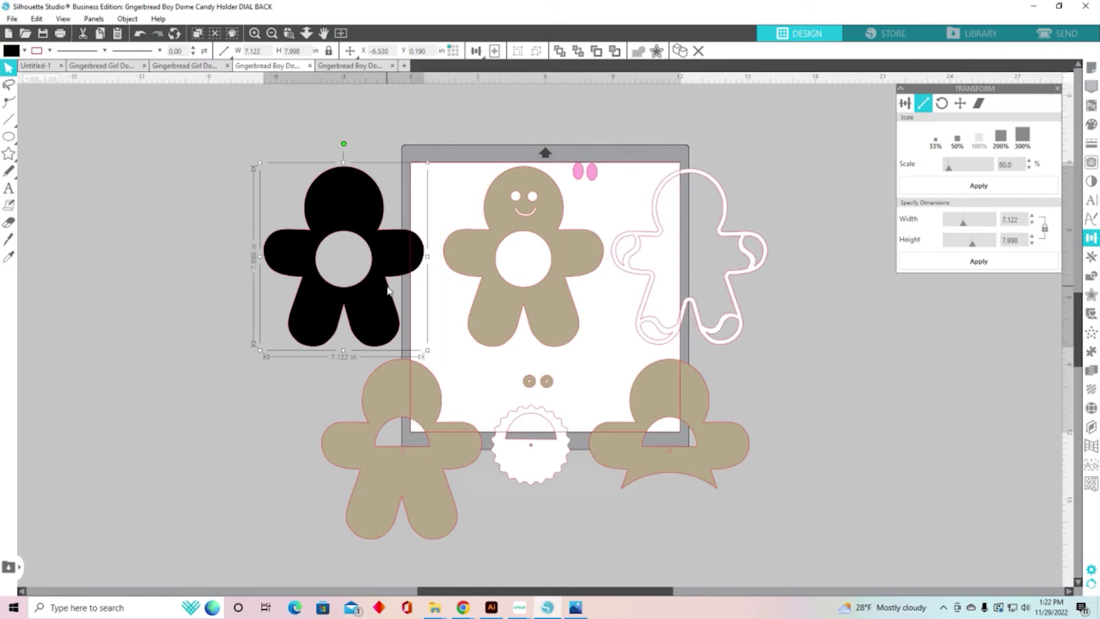
left_click(180, 274)
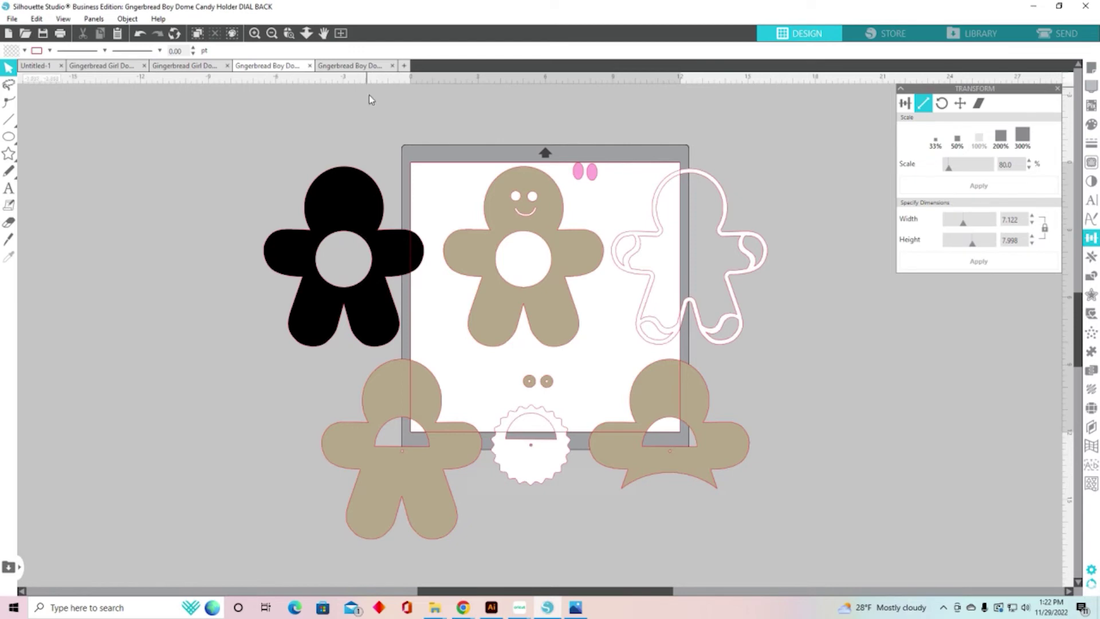
Step: Switch to the gingerbread boy pull tab design and bring all its pieces into view
left_click(362, 67)
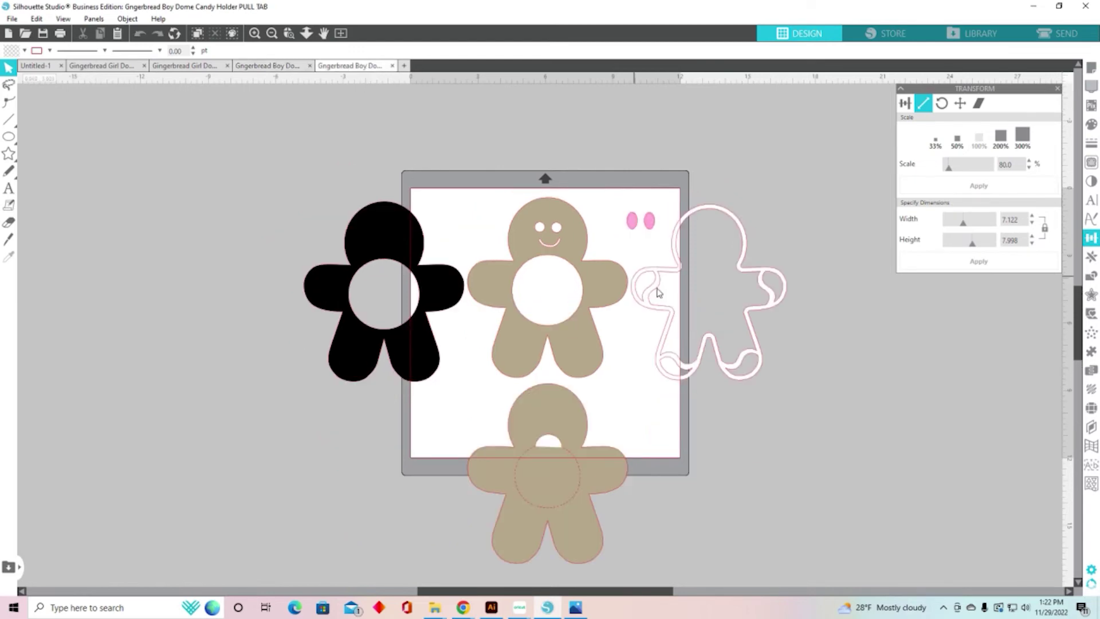
scroll(827, 377, "down", 1)
scroll(827, 377, "down", 1)
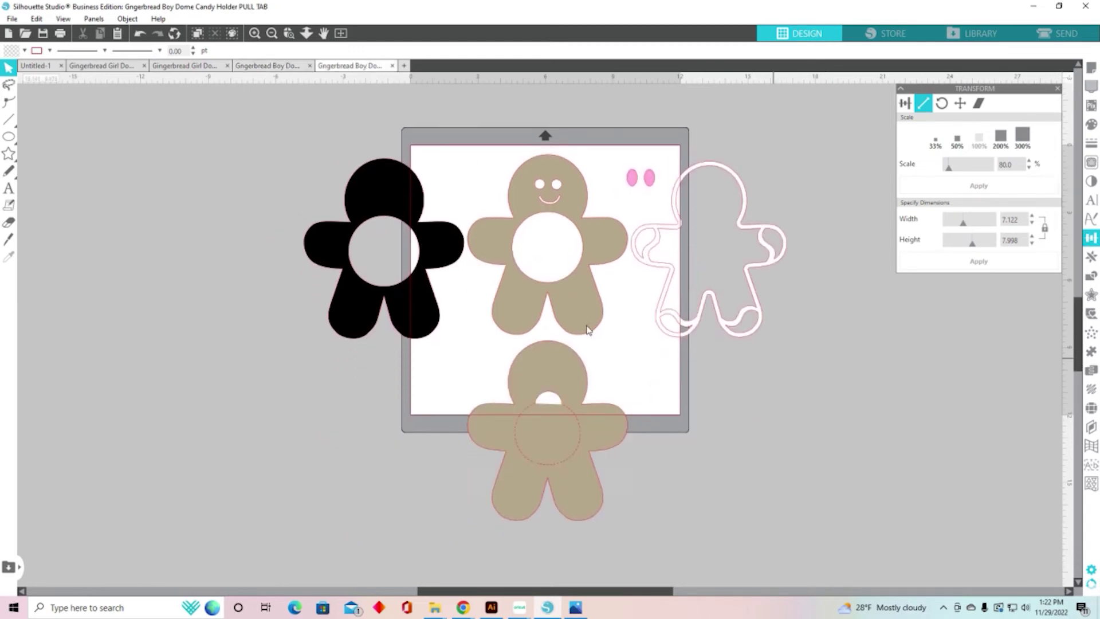
Step: Ungroup the gingerbread boy pull tab design and release the black piece's compound path
left_click(372, 183)
right_click(372, 183)
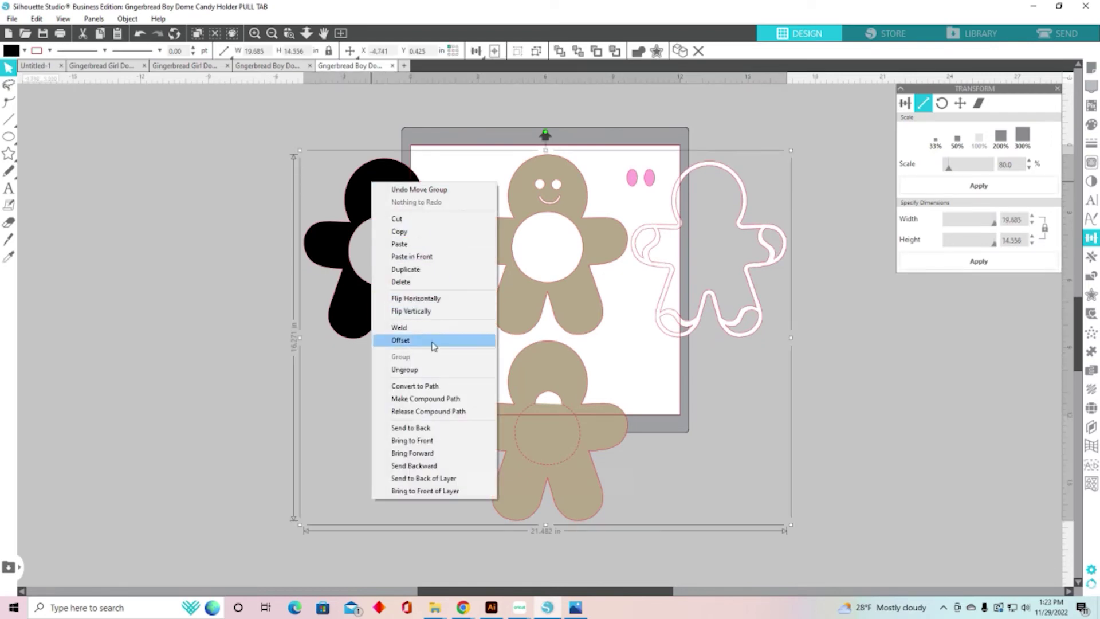
left_click(418, 369)
left_click(138, 287)
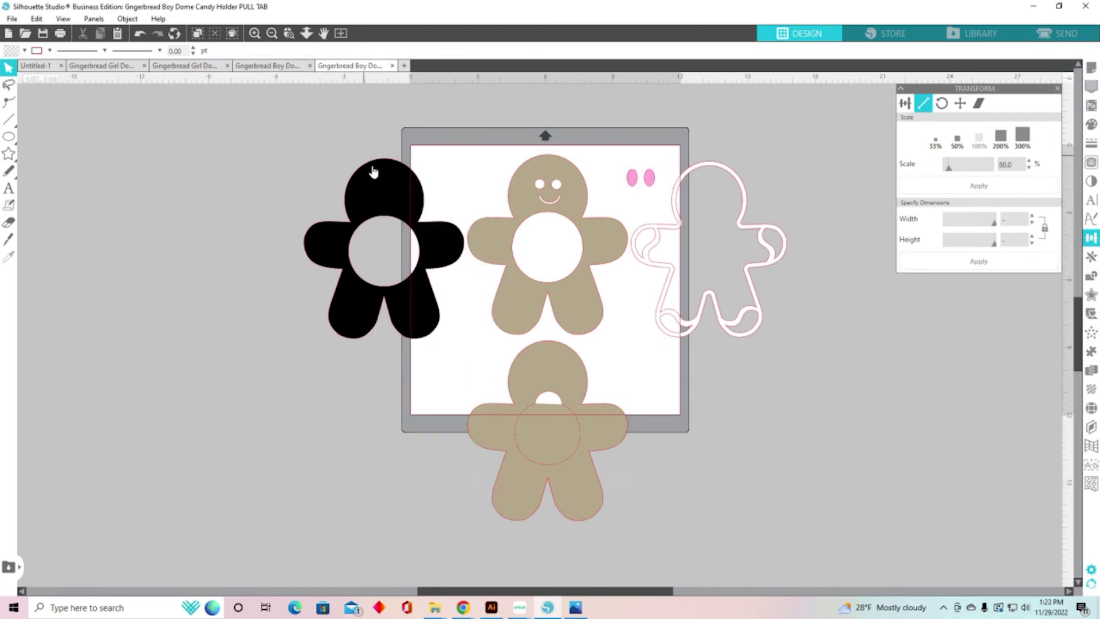
left_click(385, 199)
right_click(385, 199)
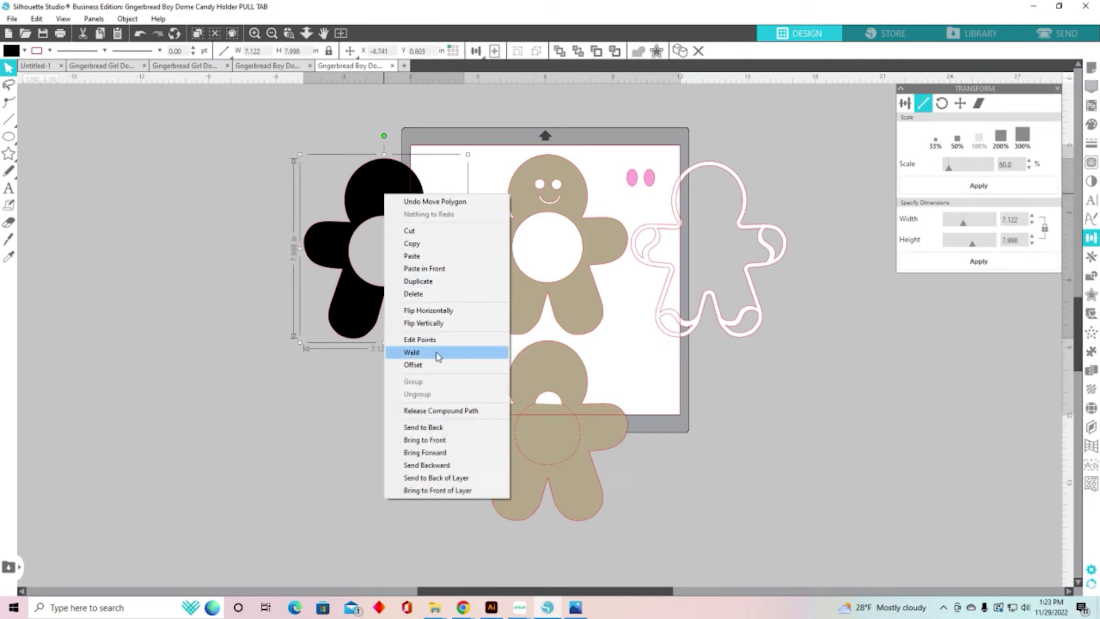
left_click(434, 411)
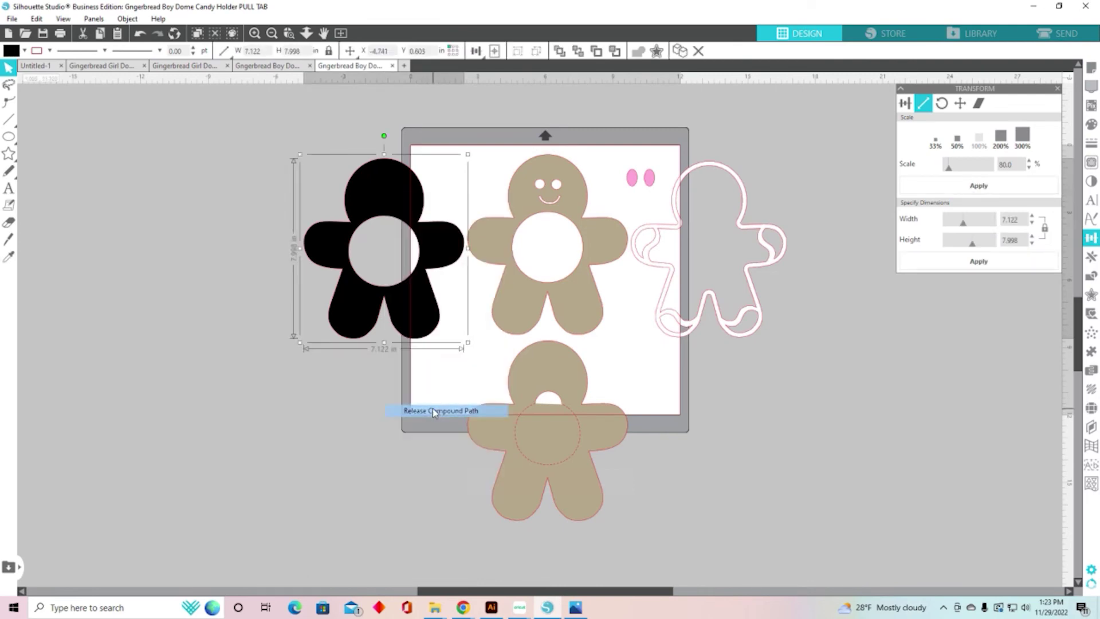
Step: Set the black piece's centre circle to 2.51 in wide and high
left_click(376, 293)
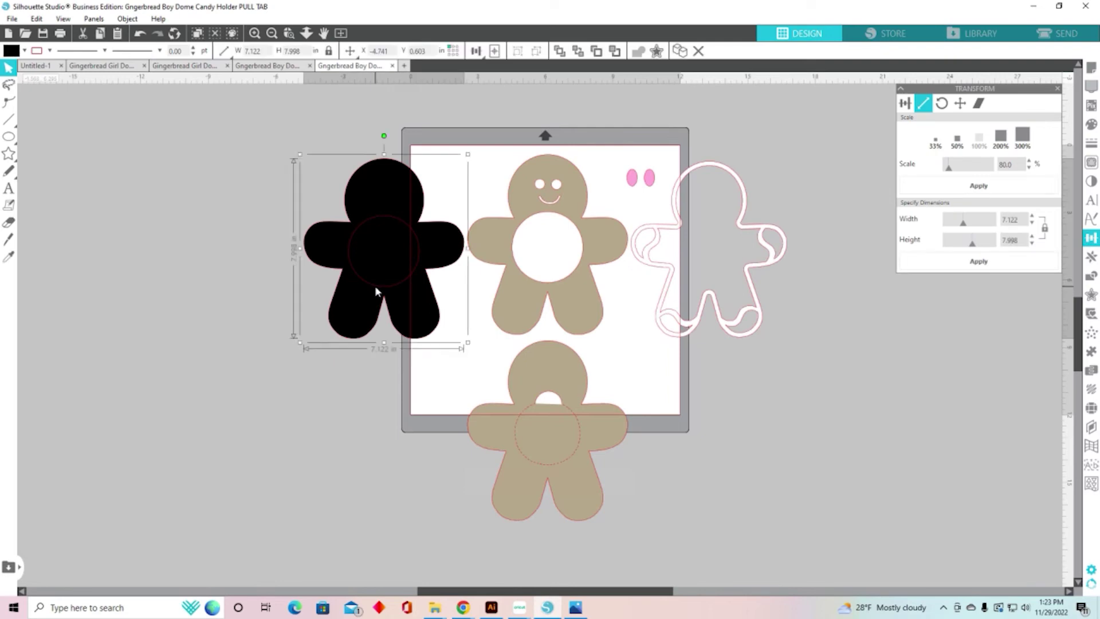
left_click(376, 291)
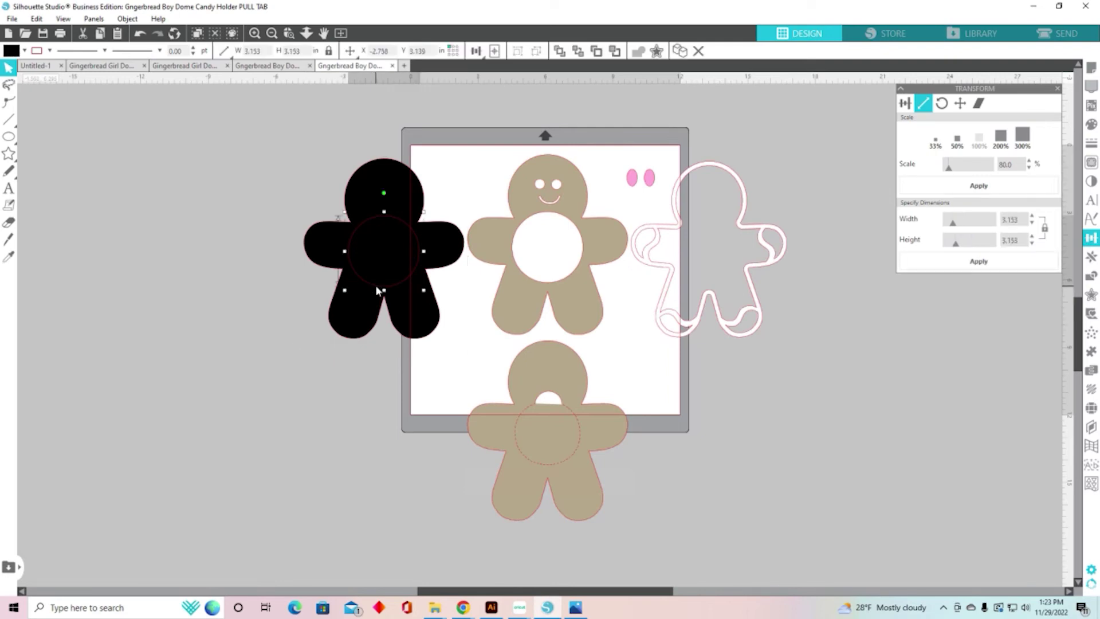
left_click(293, 51)
type("2.5")
key("Return")
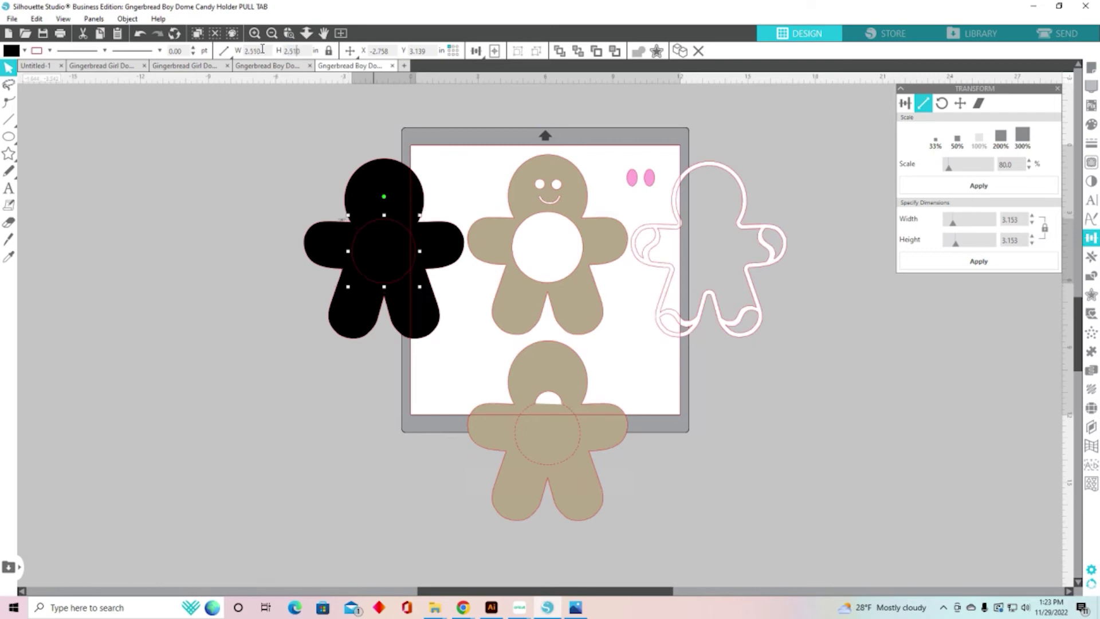
Step: Make a compound path from the black gingerbread outline and its centre circle
left_click(288, 184)
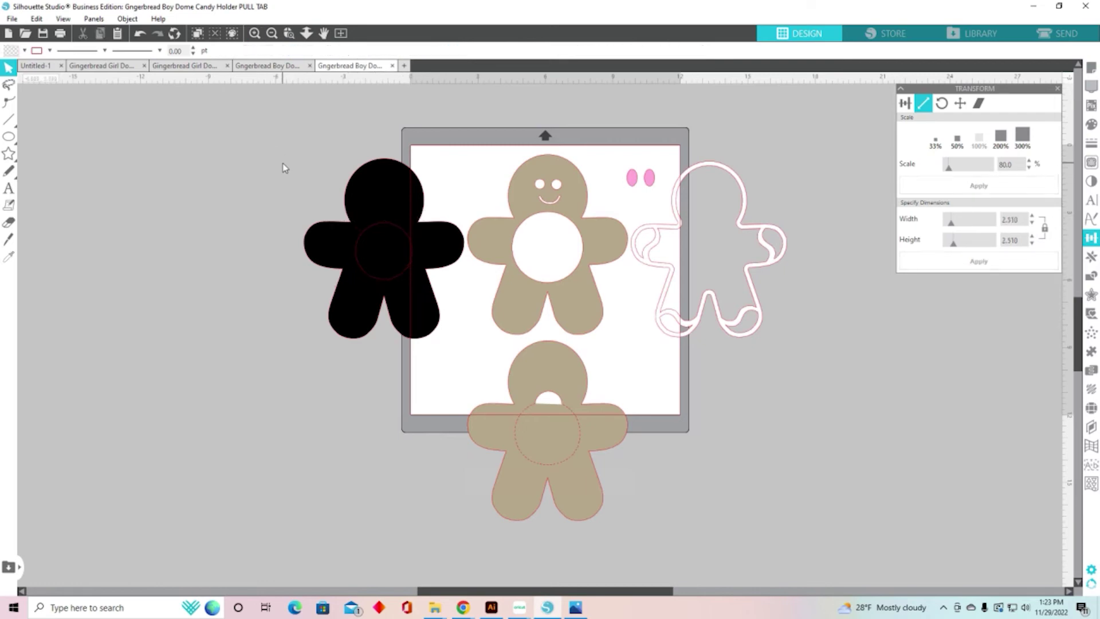
left_click(319, 239)
right_click(409, 300)
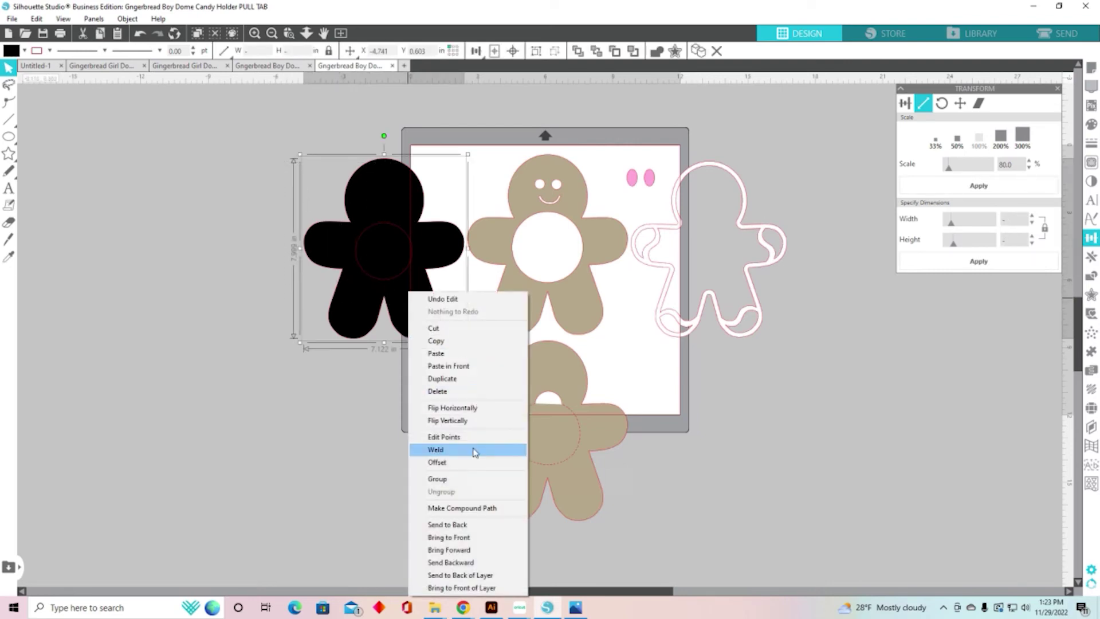
left_click(459, 508)
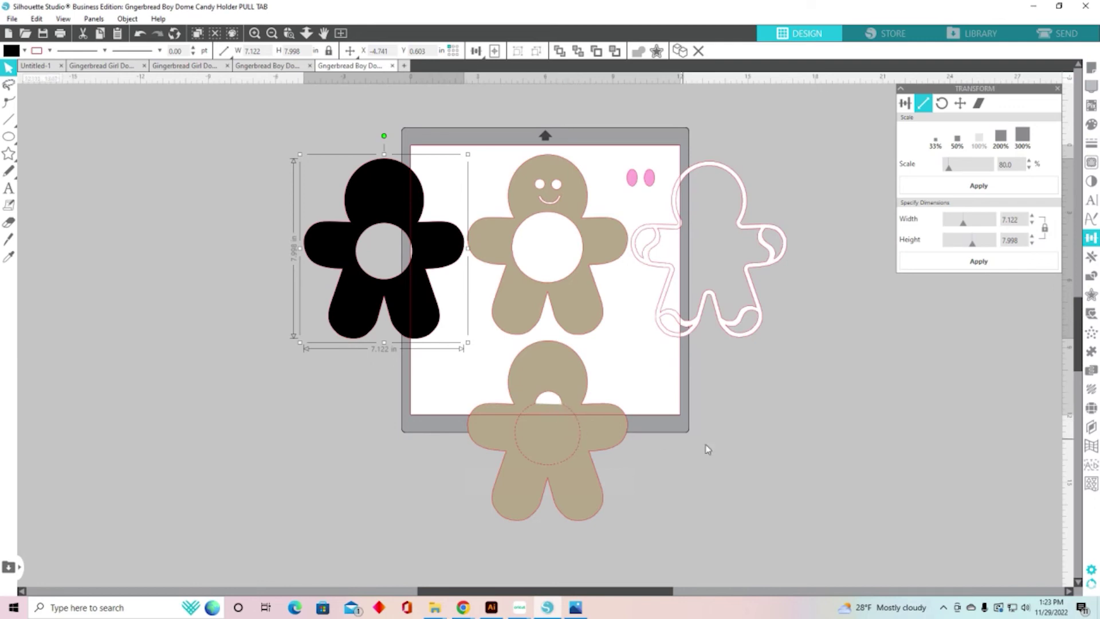
Step: Ungroup the two tan gingerbread pieces and shift the faceless pull tab piece away from the smiling one
left_click(646, 443)
left_click_drag(614, 441, 585, 440)
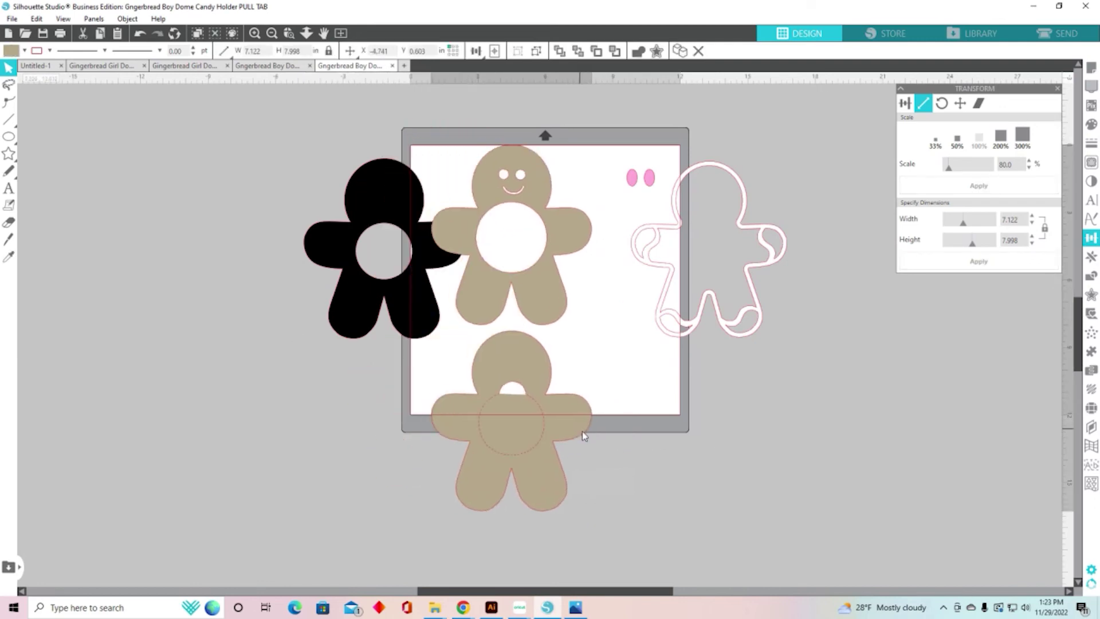
right_click(588, 444)
left_click(634, 324)
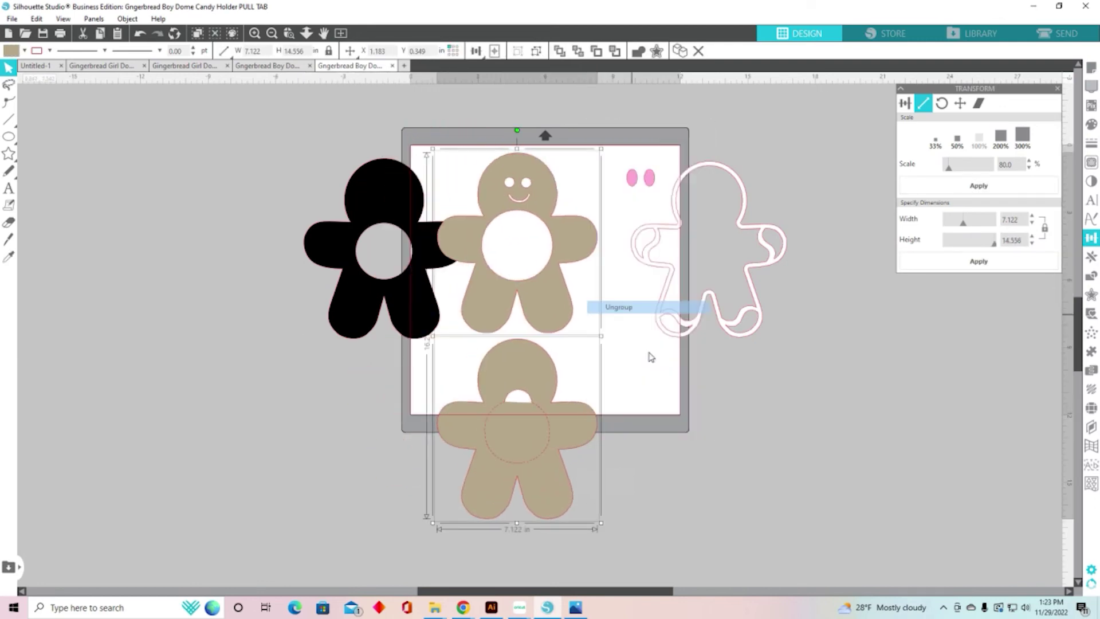
left_click(602, 471)
left_click_drag(567, 428, 596, 426)
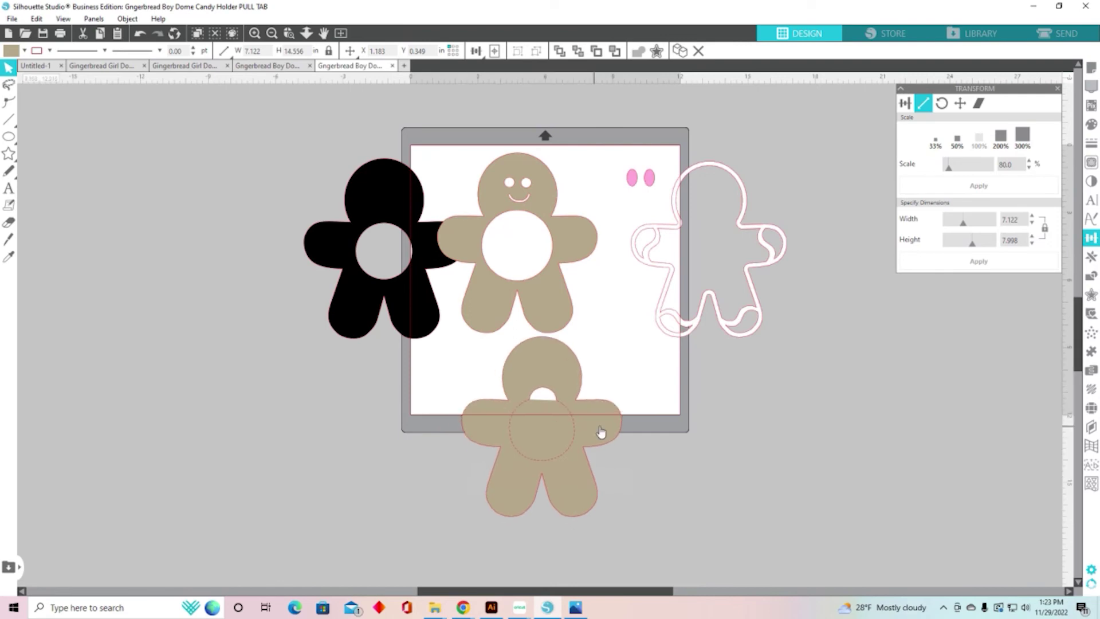
left_click(659, 423)
Step: Release the compound path of the faceless tan pull tab piece
left_click(289, 34)
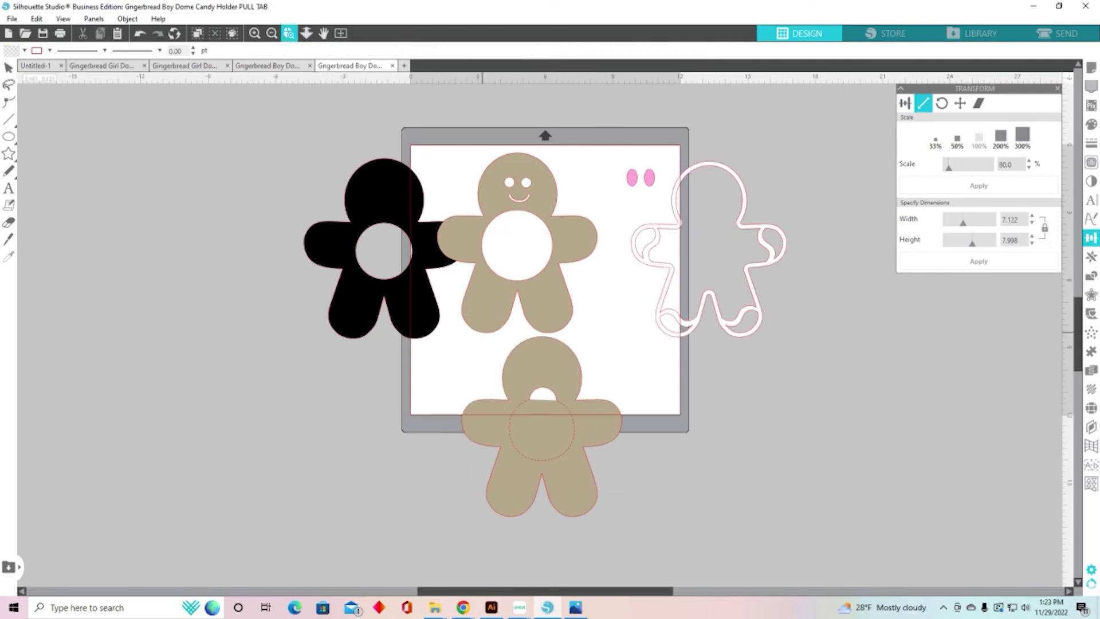
left_click_drag(448, 335, 677, 536)
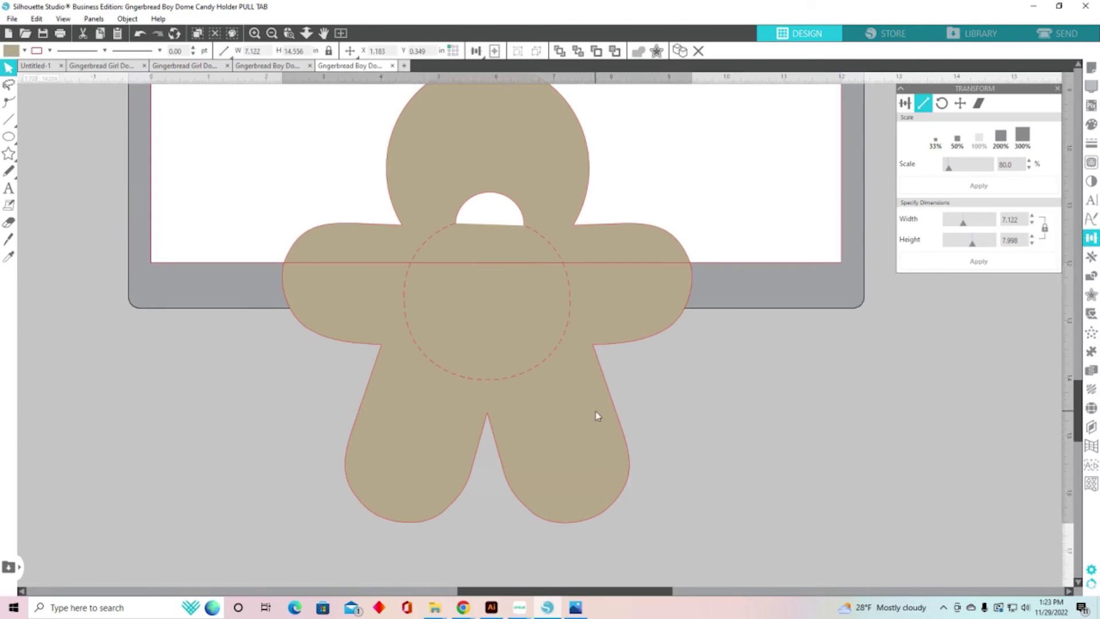
left_click_drag(597, 418, 598, 442)
right_click(597, 438)
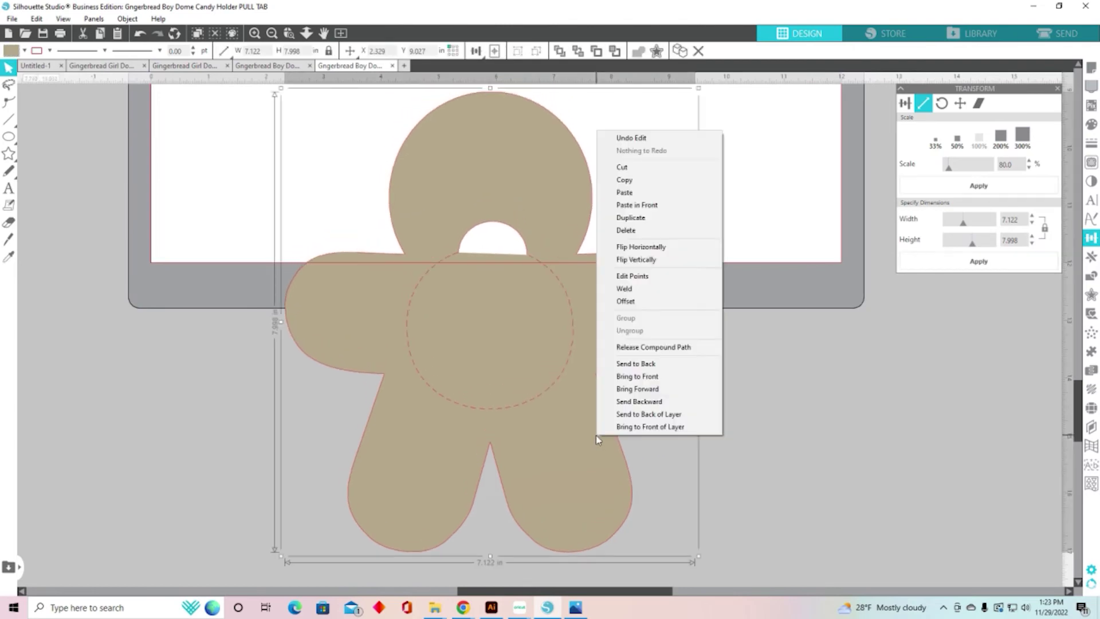
left_click(681, 348)
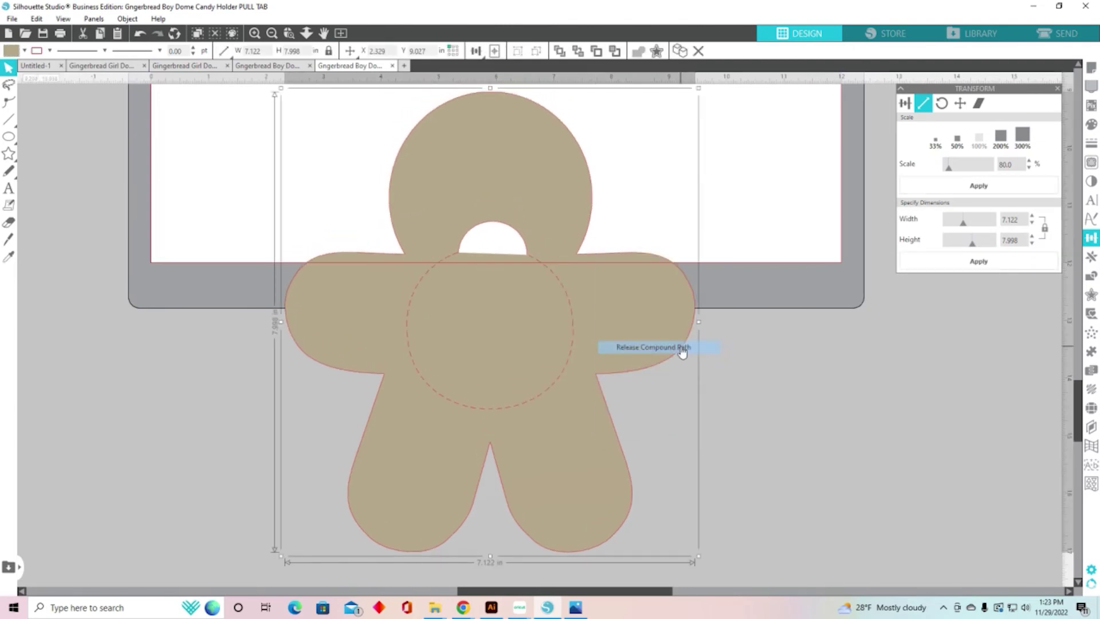
left_click(753, 400)
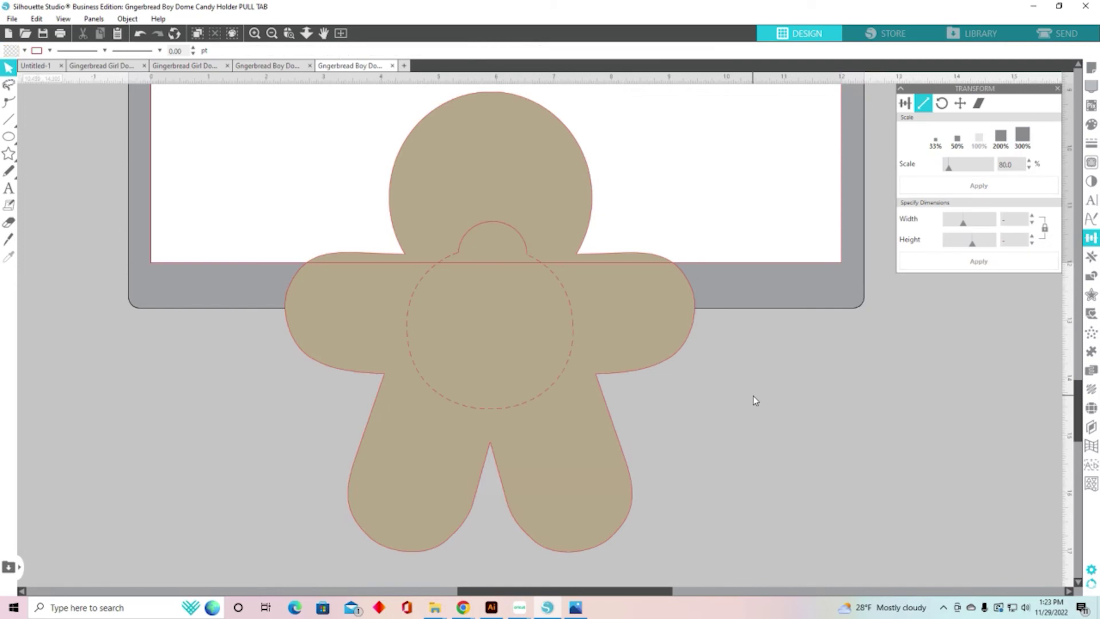
Step: Cut the faceless tan gingerbread outline to the clipboard, leaving its half-round tab and dashed circle
left_click(637, 340)
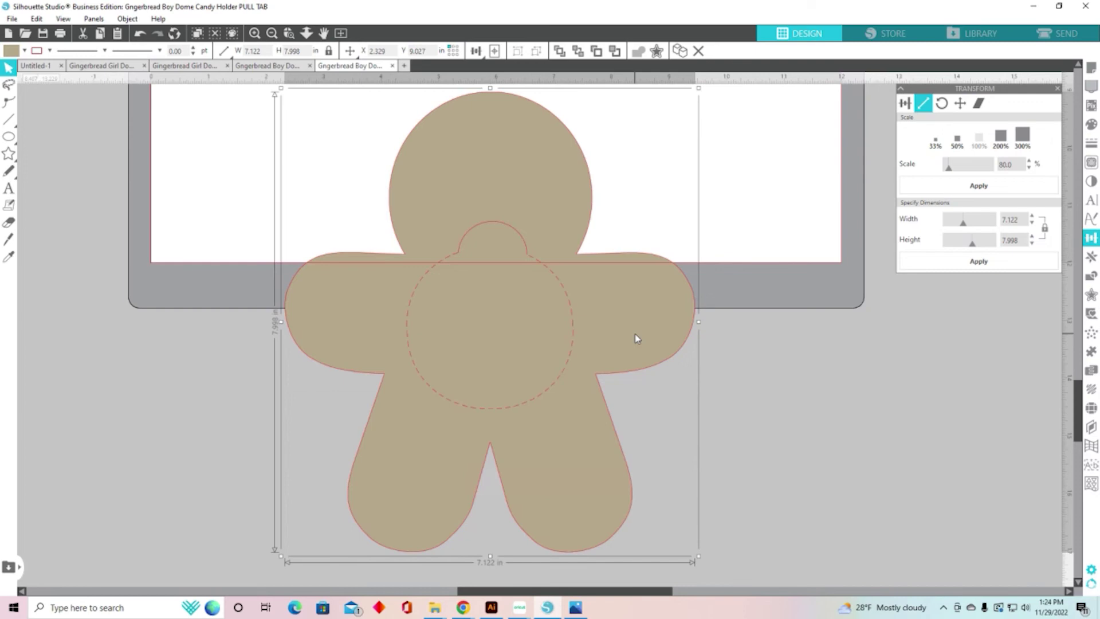
right_click(637, 339)
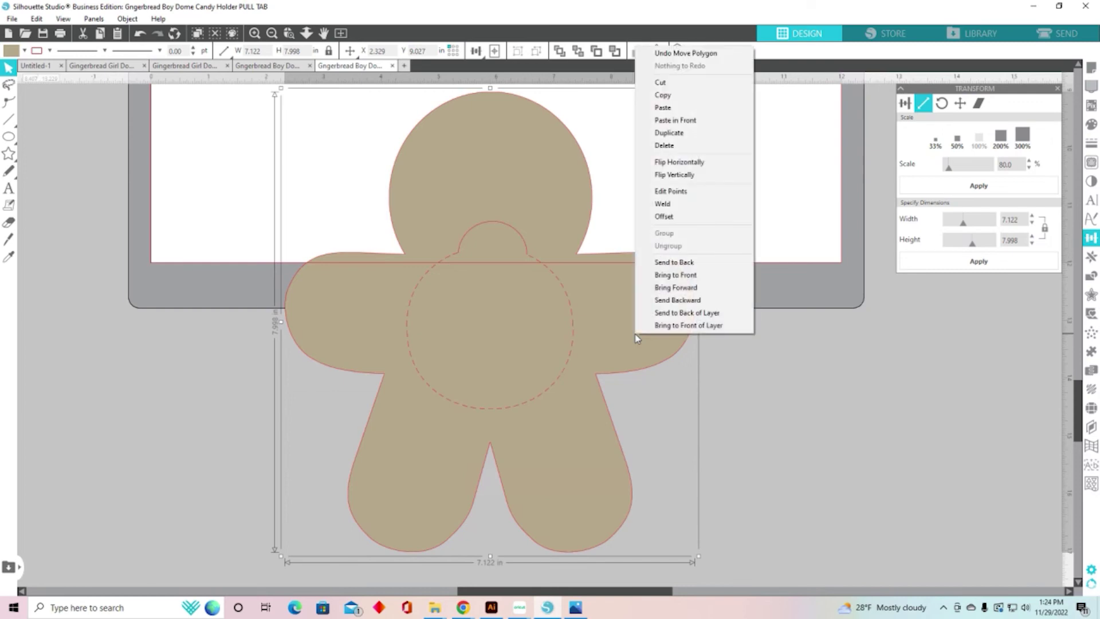
left_click(663, 84)
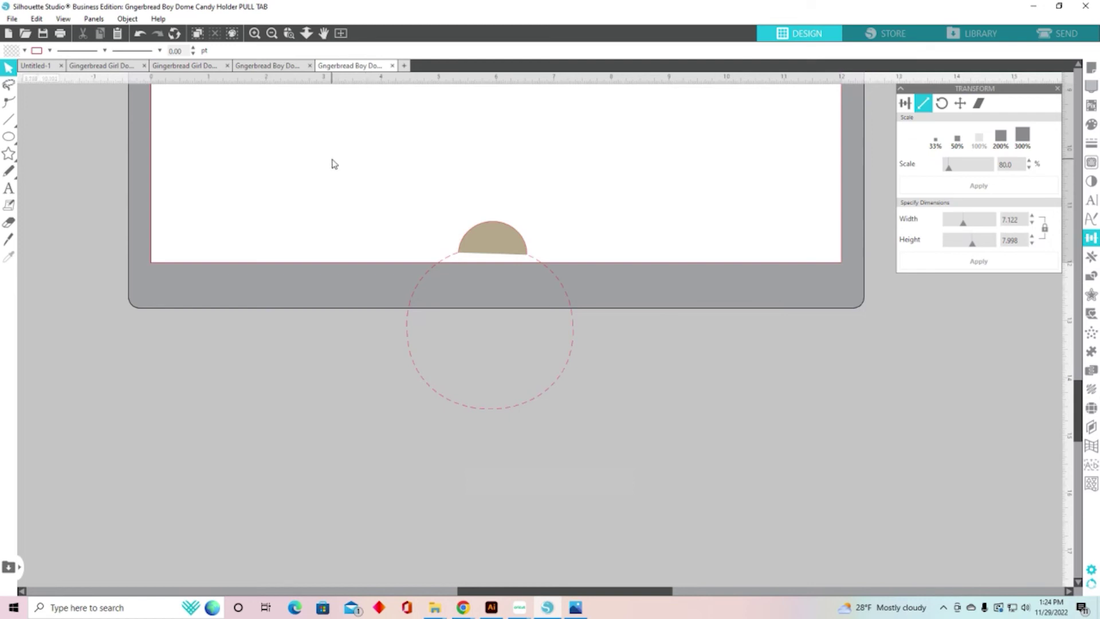
Step: Group the half-round tab shape with the dashed circle segments
left_click_drag(331, 159, 637, 453)
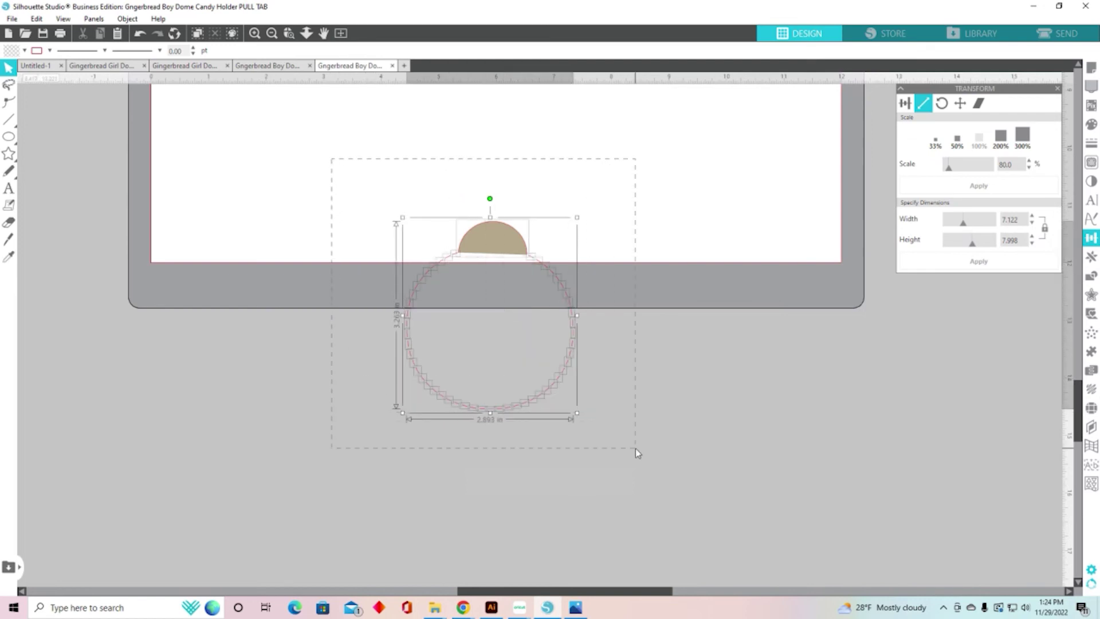
left_click(637, 191)
left_click_drag(298, 133, 638, 440)
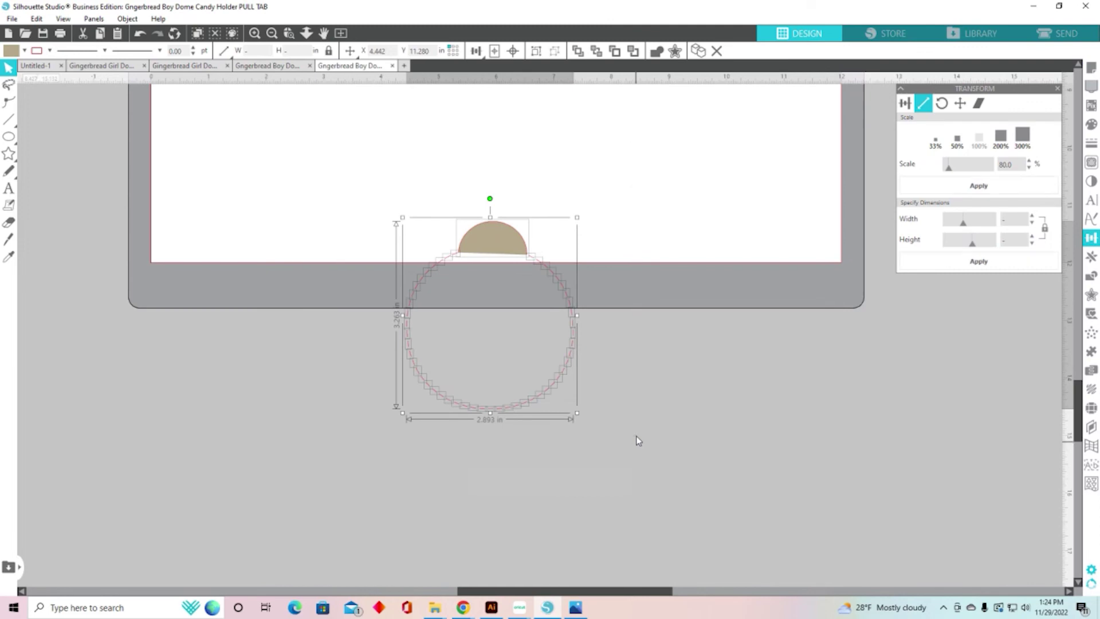
right_click(572, 315)
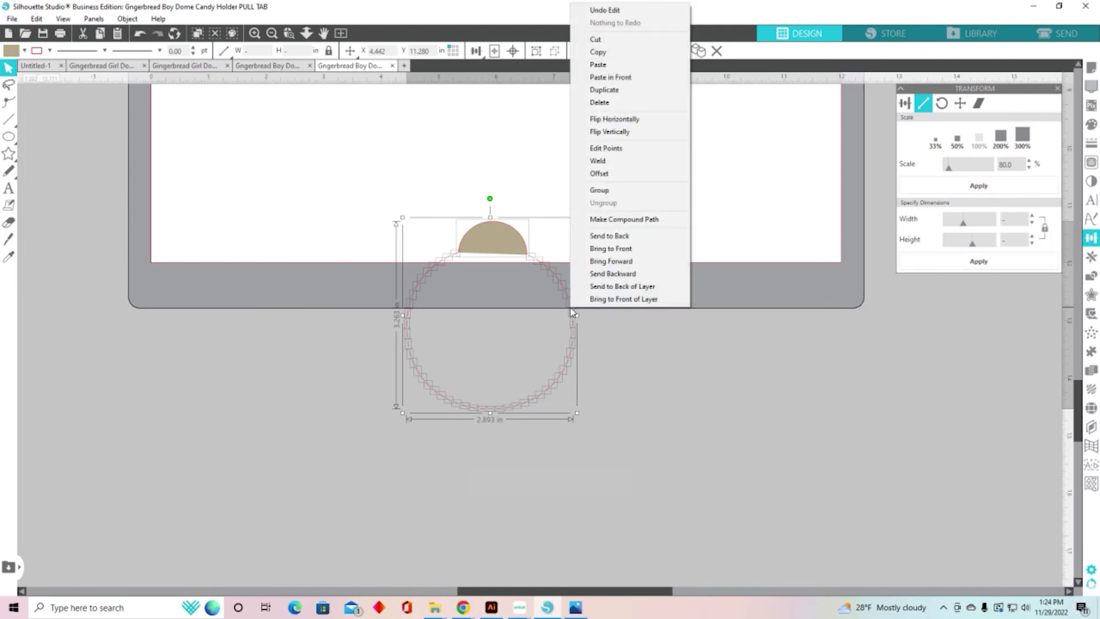
left_click(609, 192)
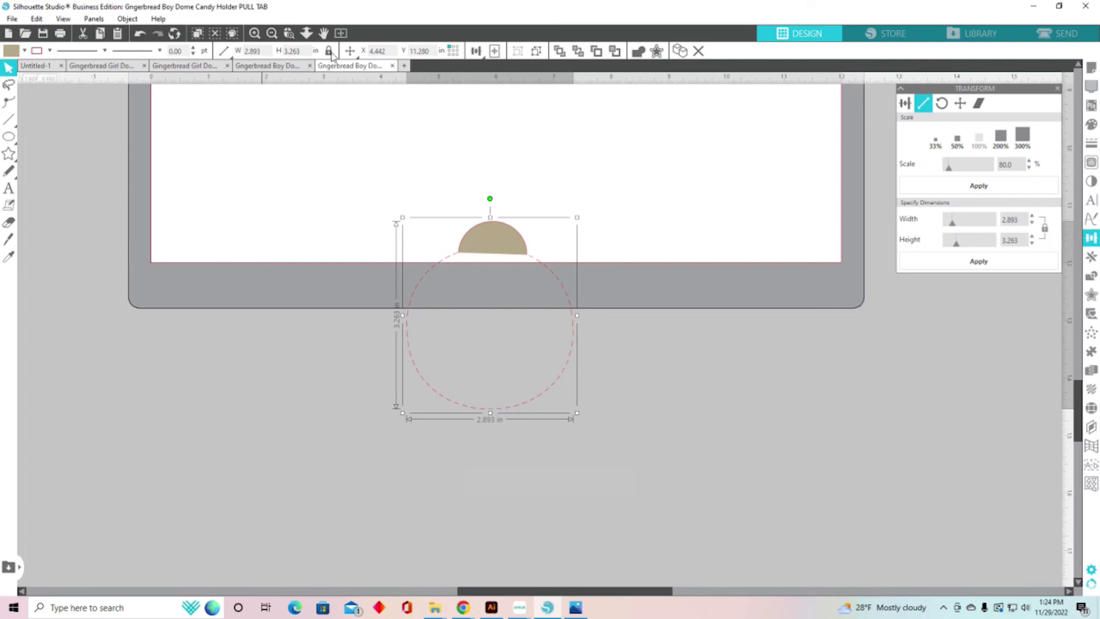
Step: Set the width of the grouped pull tab and dashed circle to 2.26 in with proportions locked
double_click(255, 51)
key("BackSpace")
type("3.2")
type("6")
key("Return")
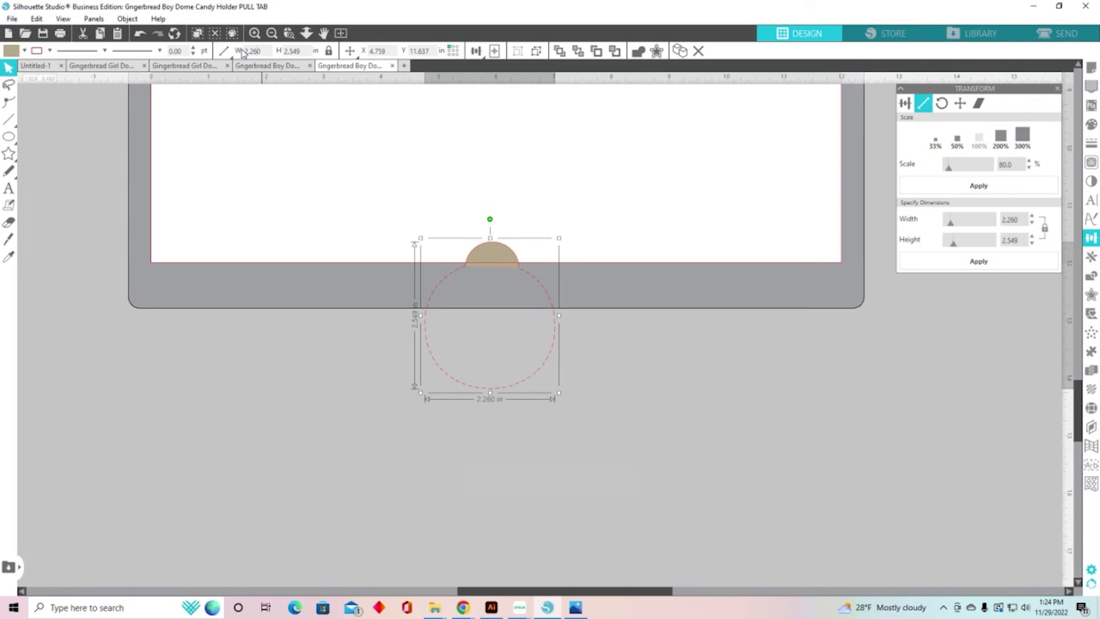
Step: Paste the tan gingerbread outline in front at its original place and send it behind the pull tab shapes
right_click(615, 243)
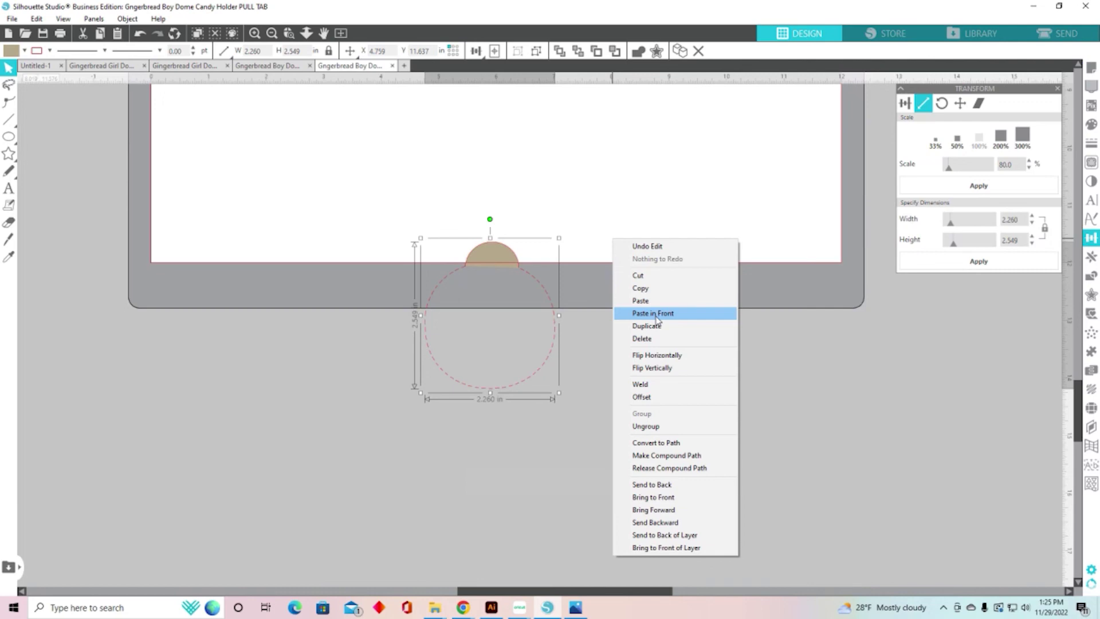
left_click(654, 314)
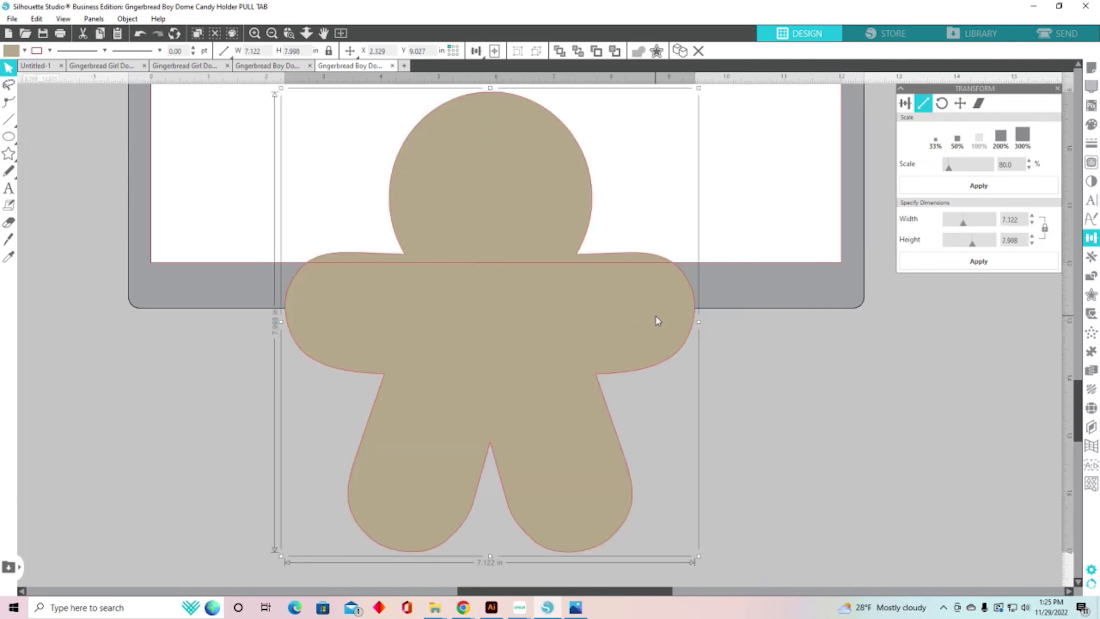
right_click(657, 320)
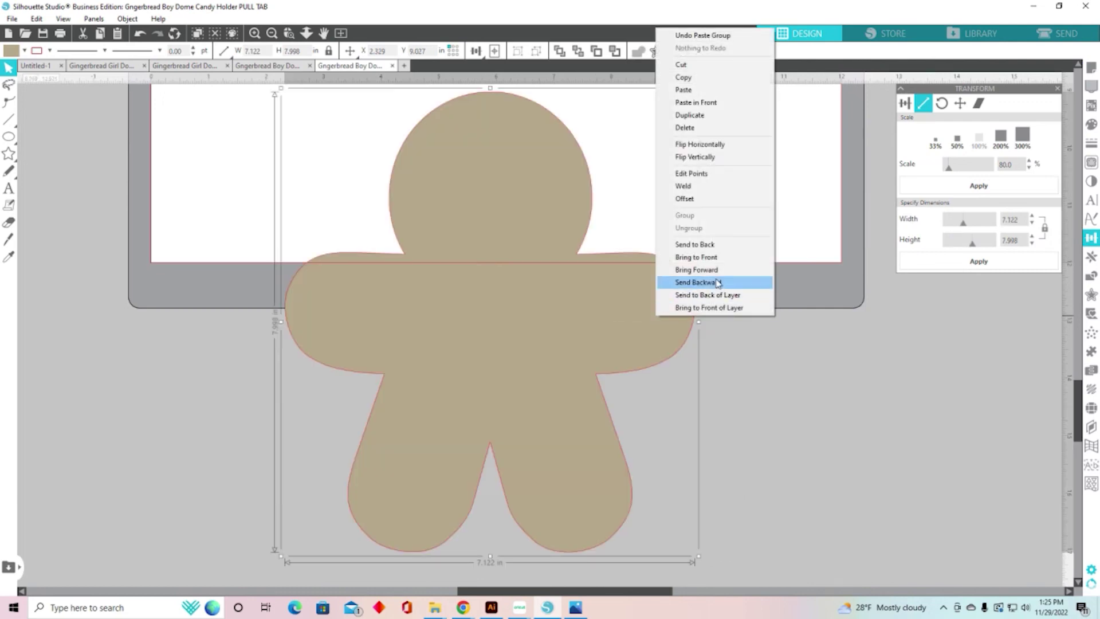
left_click(721, 246)
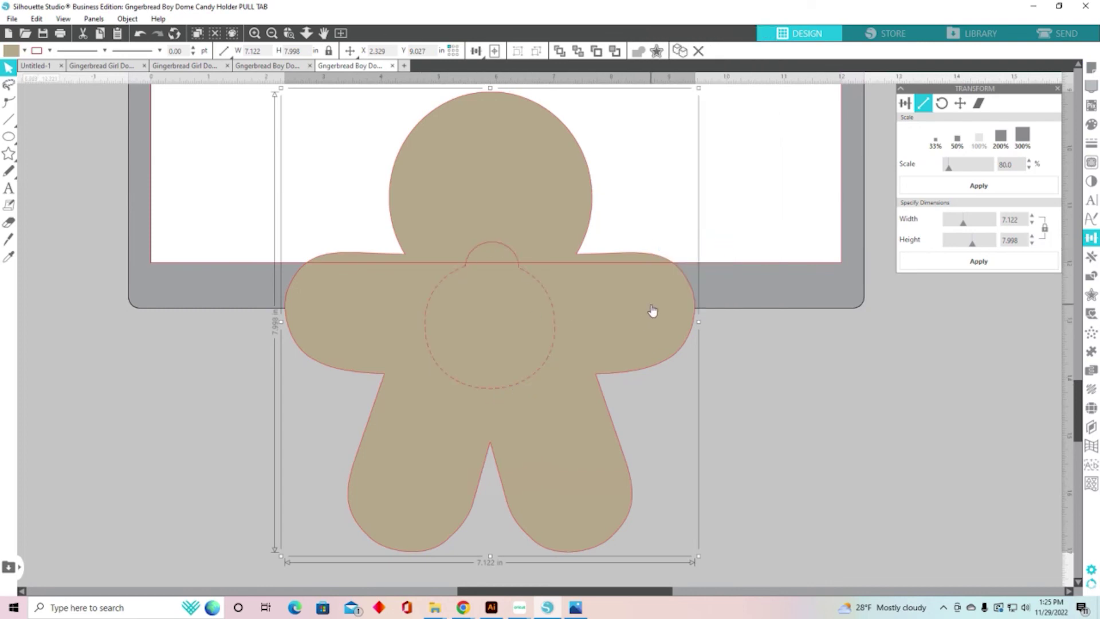
left_click(796, 213)
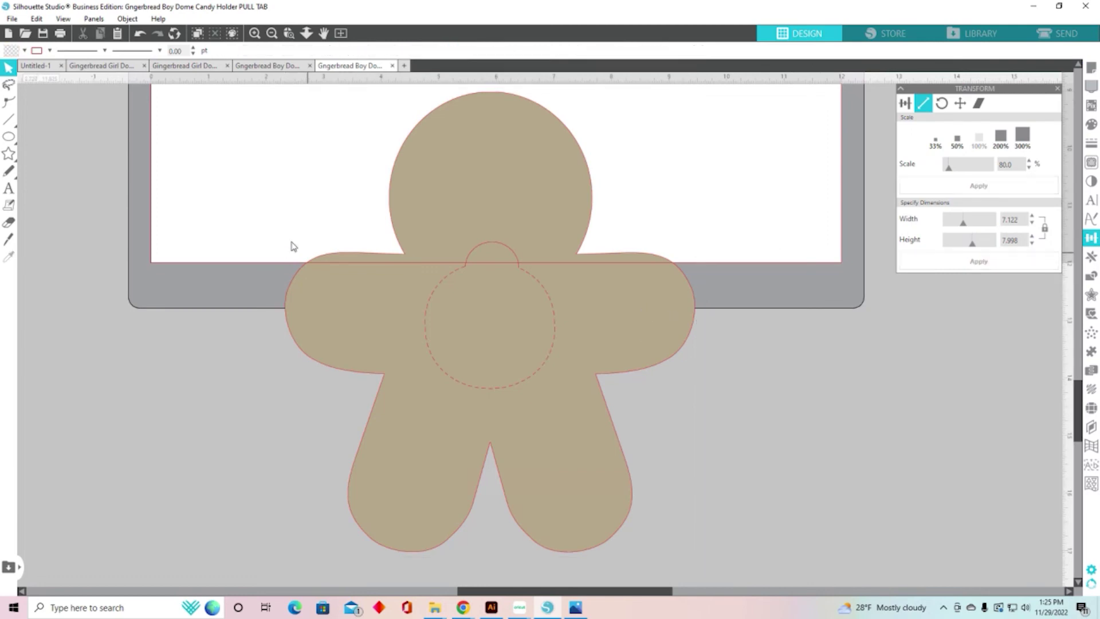
Step: Group the tan gingerbread outline with the resized pull tab and dashed circle
left_click_drag(269, 162, 631, 380)
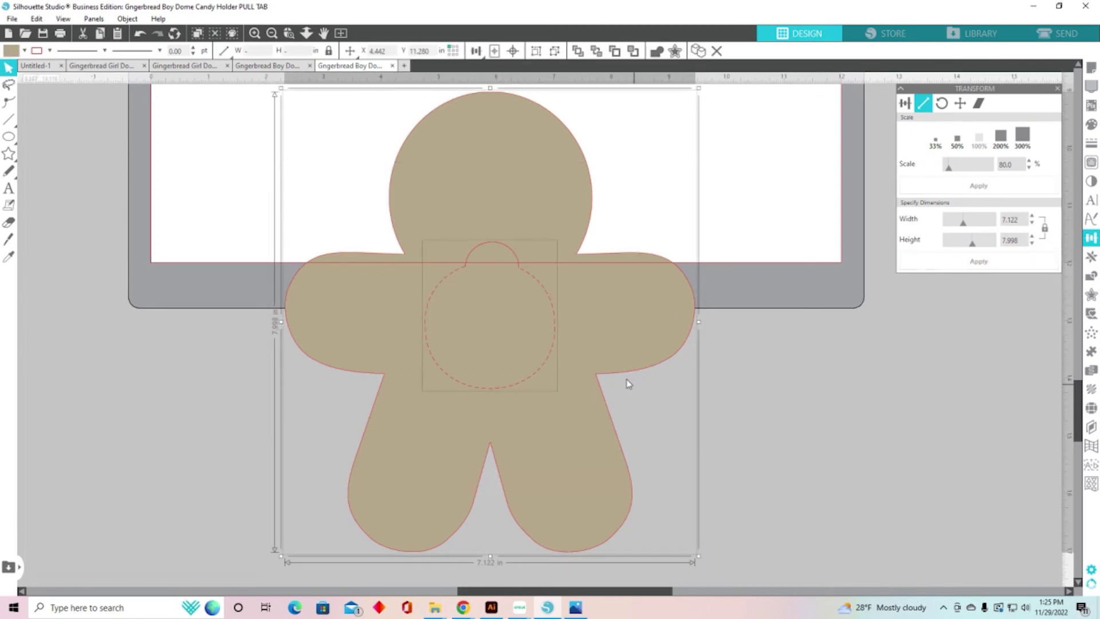
right_click(628, 381)
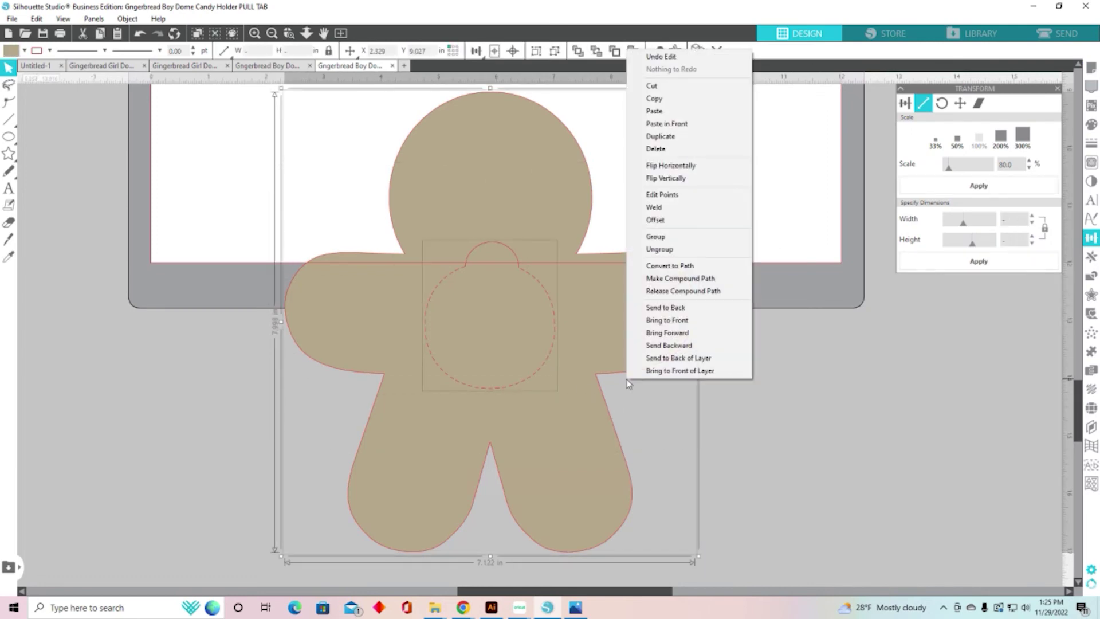
left_click(659, 241)
Step: Spread out the black, smiling tan, white icing and pull tab pieces so they no longer overlap
scroll(749, 449, "up", 1)
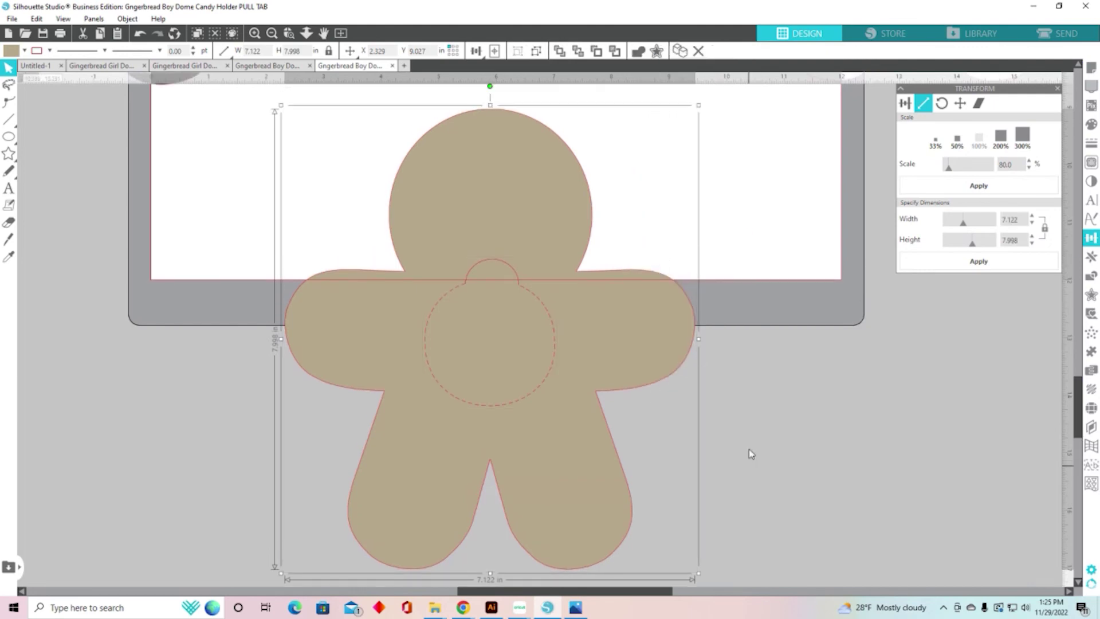
left_click(340, 33)
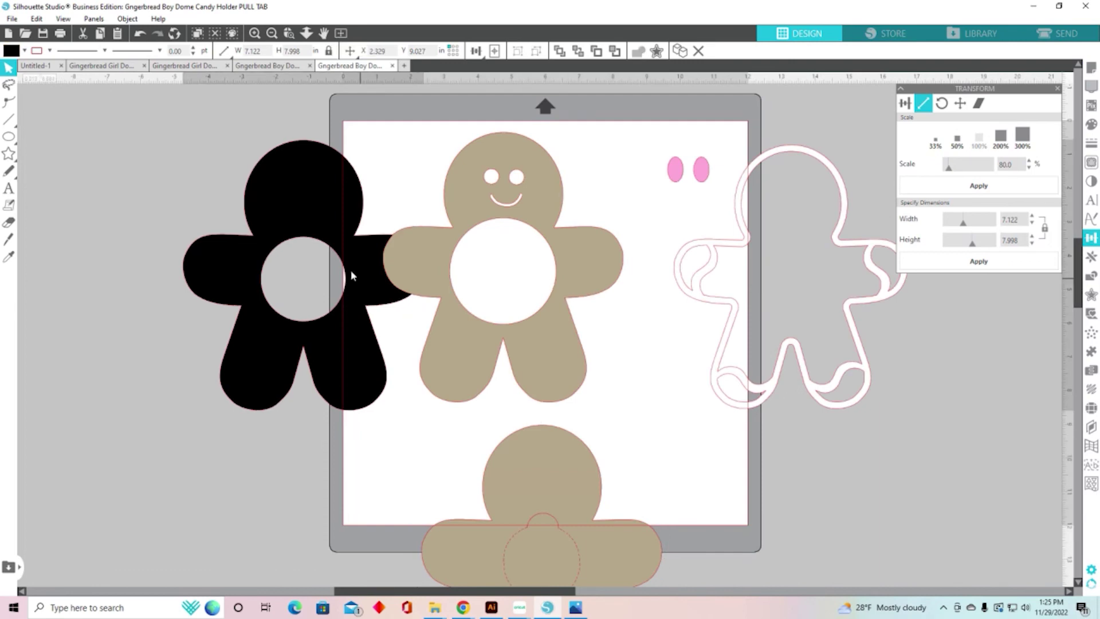
left_click(201, 227)
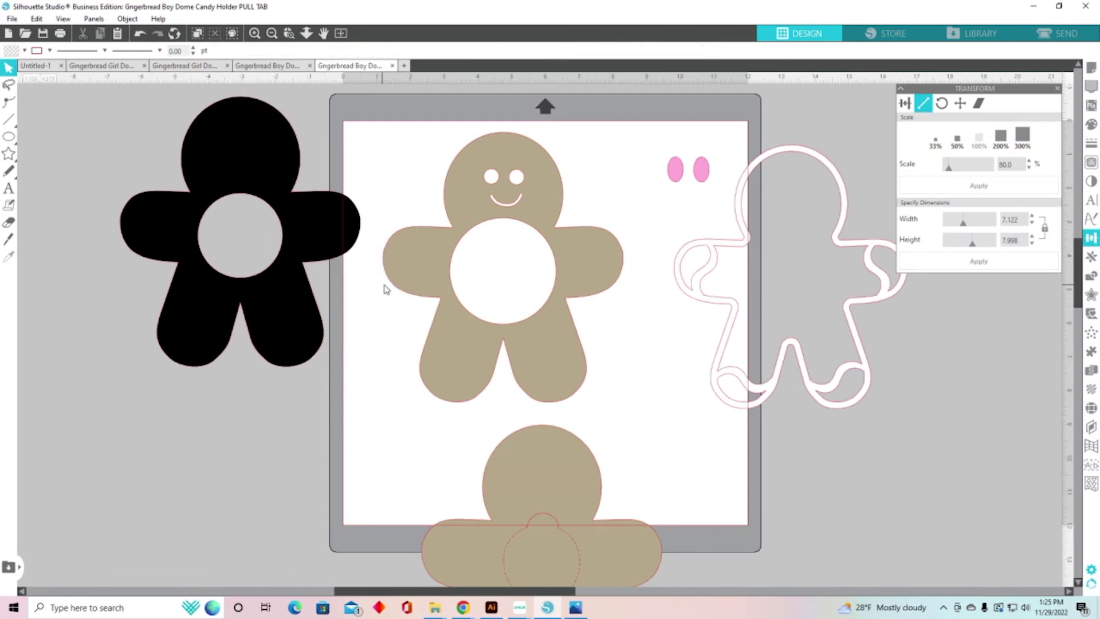
left_click_drag(449, 271, 435, 243)
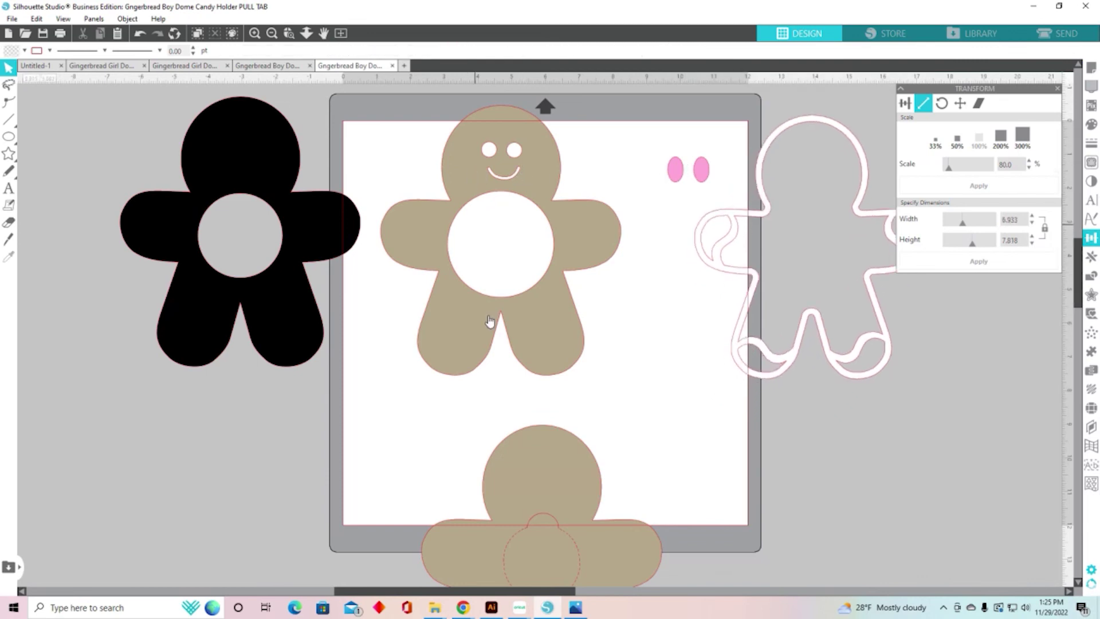
left_click_drag(593, 555, 705, 422)
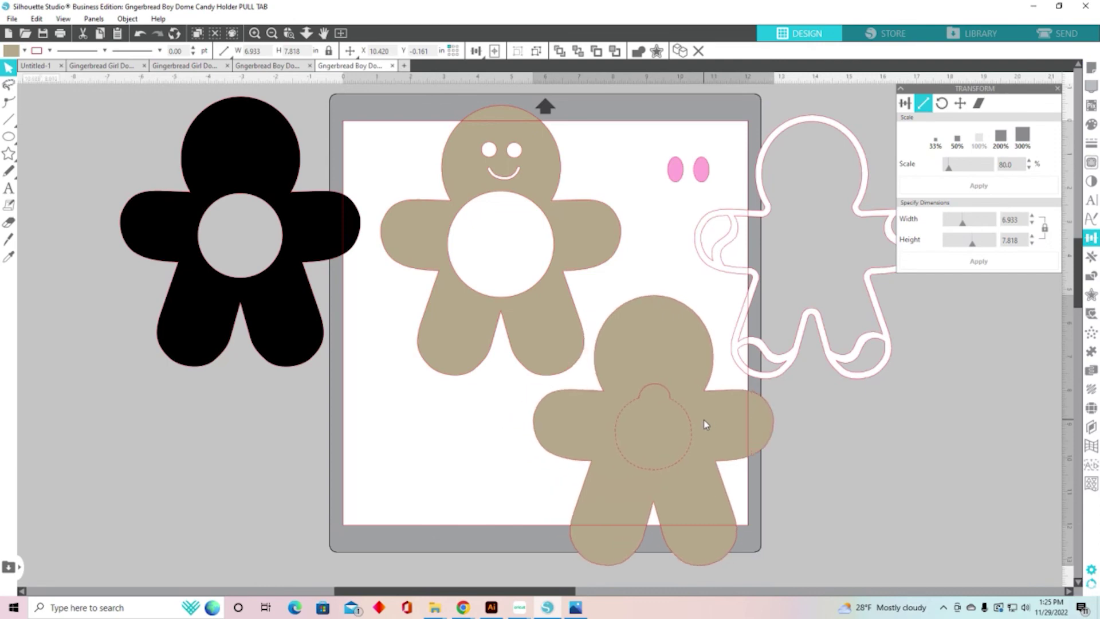
key("Escape")
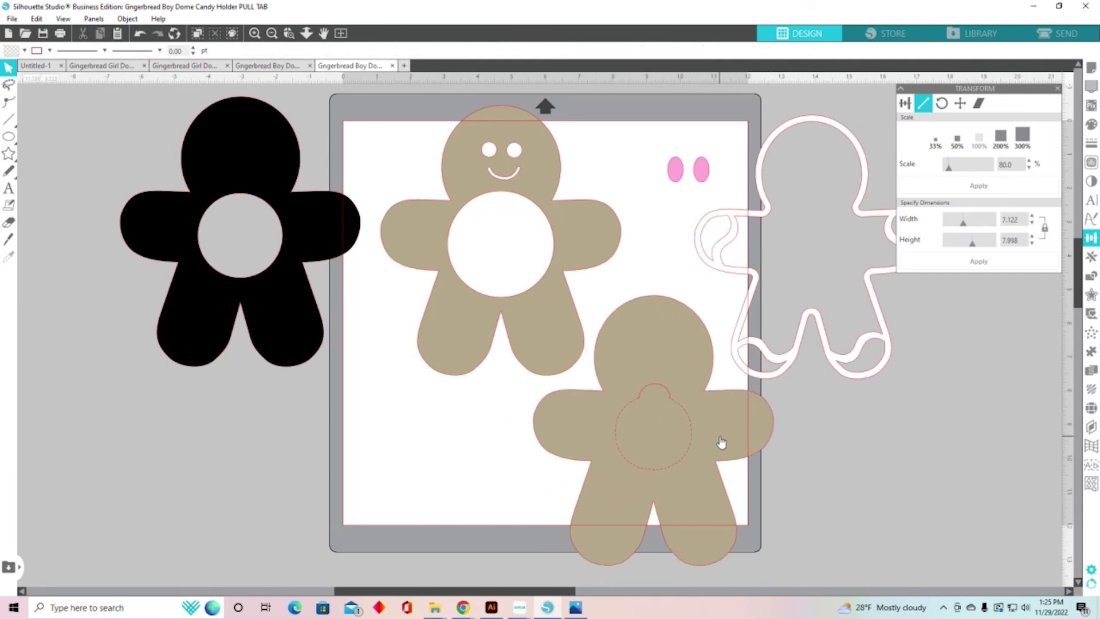